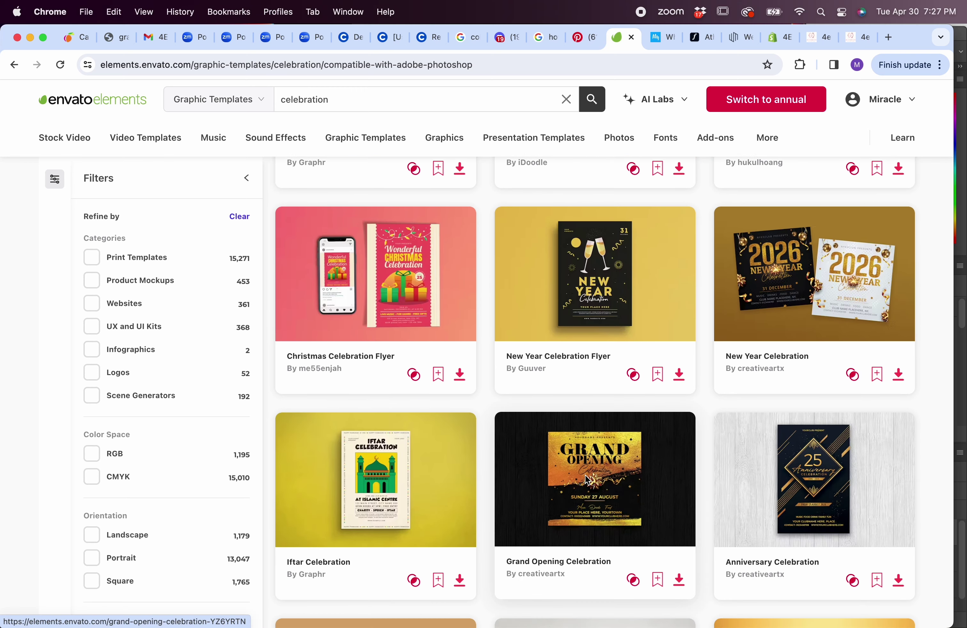
- Open the Grand Opening Celebration template's page and view its preview
click(585, 475)
scroll(581, 469, down, 5)
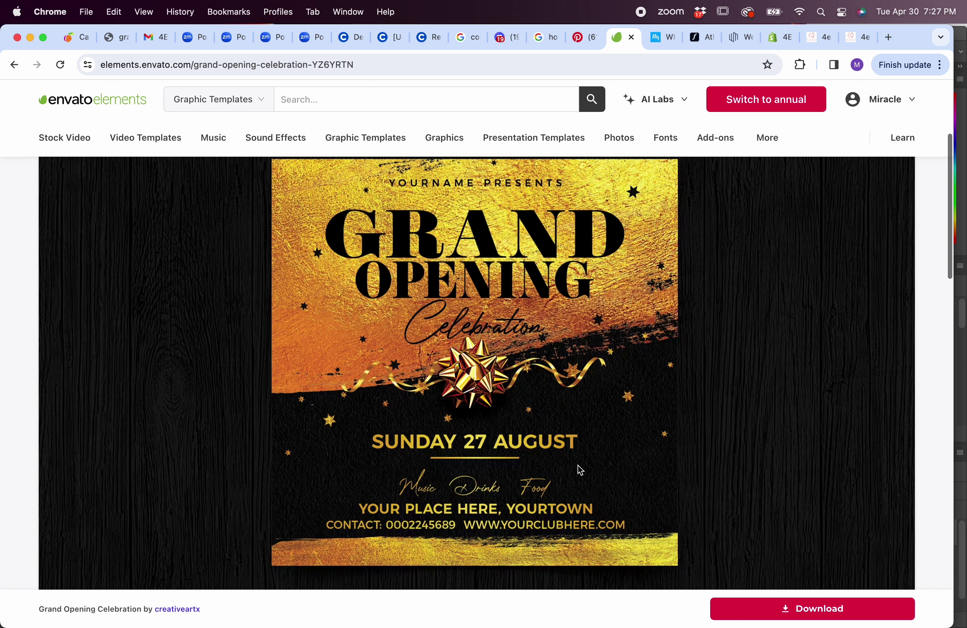
scroll(581, 470, up, 1)
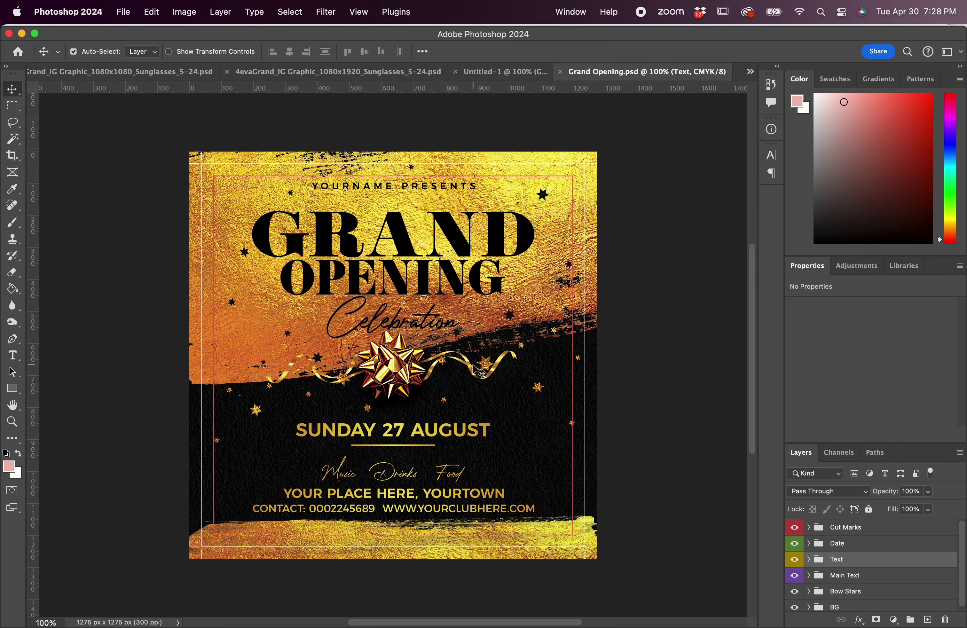
- Copy the gold brush texture layer from Grand Opening.psd into Untitled-1 and position it across the upper half of the canvas
click(537, 283)
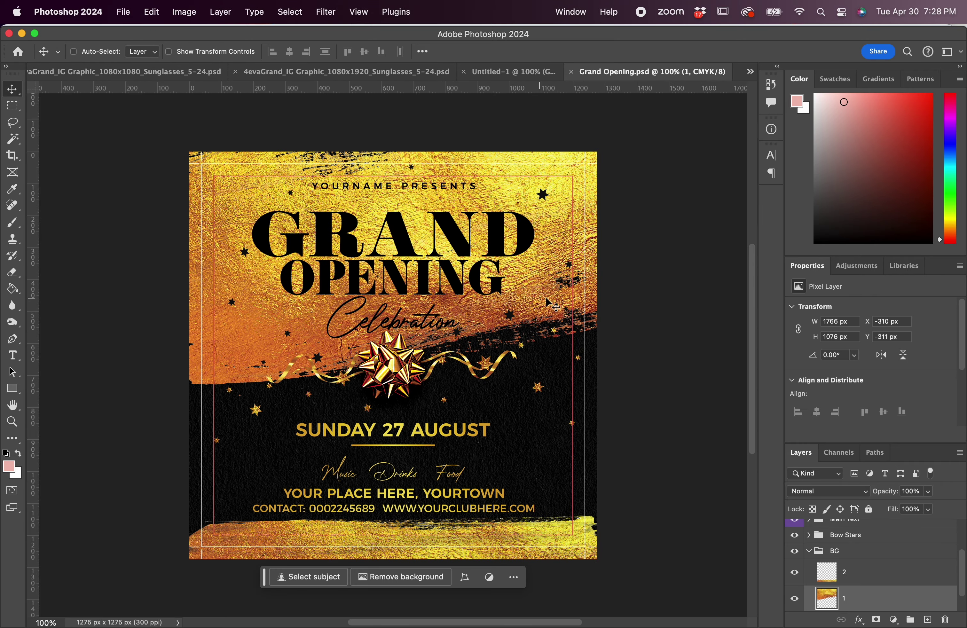
click(512, 72)
drag(571, 270, 569, 261)
click(519, 263)
mouse_move(527, 317)
mouse_down()
mouse_move(444, 302)
mouse_move(329, 208)
mouse_move(373, 197)
mouse_move(405, 224)
mouse_up()
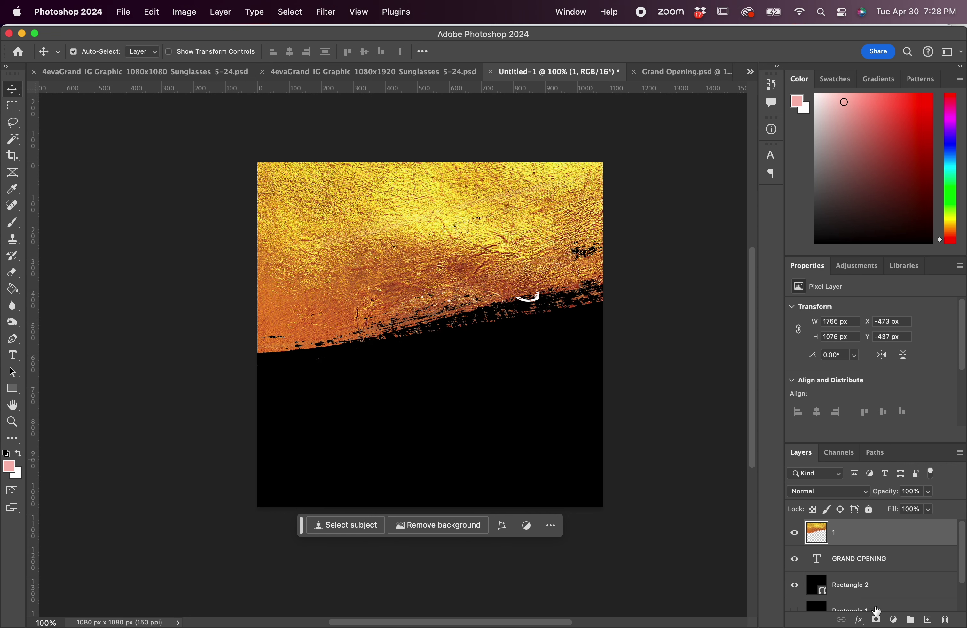
double_click(814, 533)
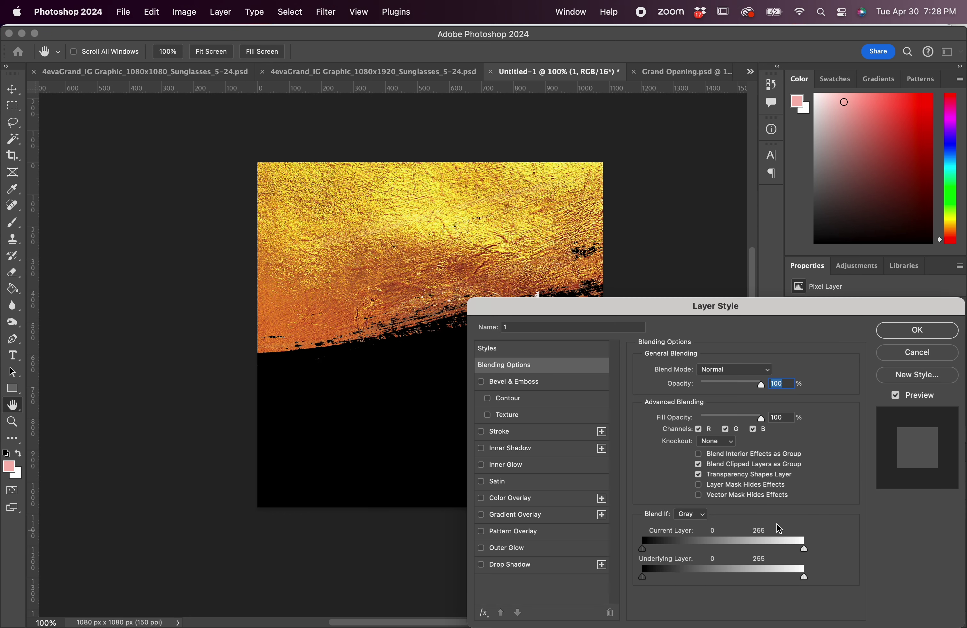
click(565, 500)
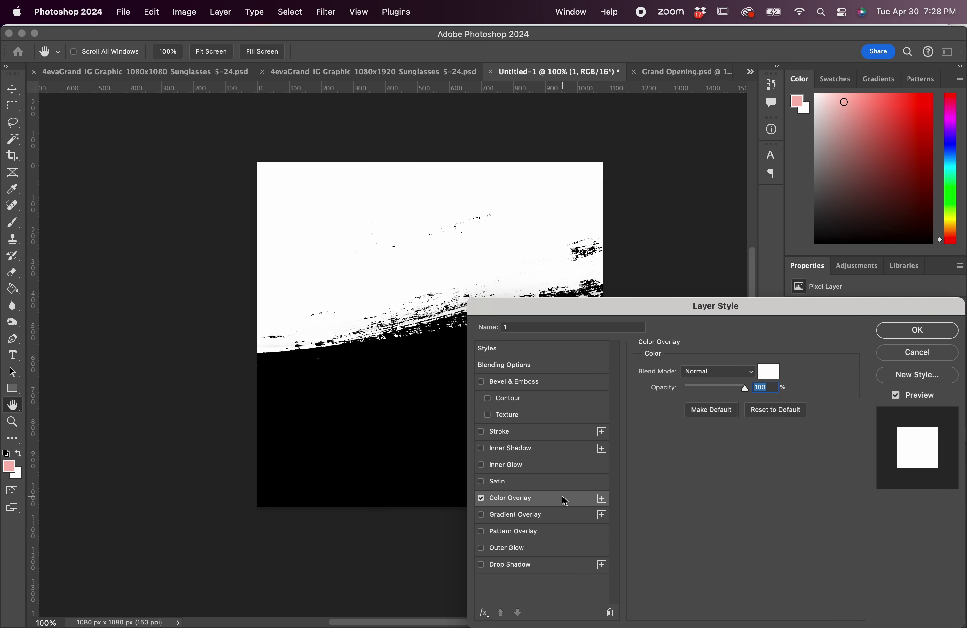
click(772, 373)
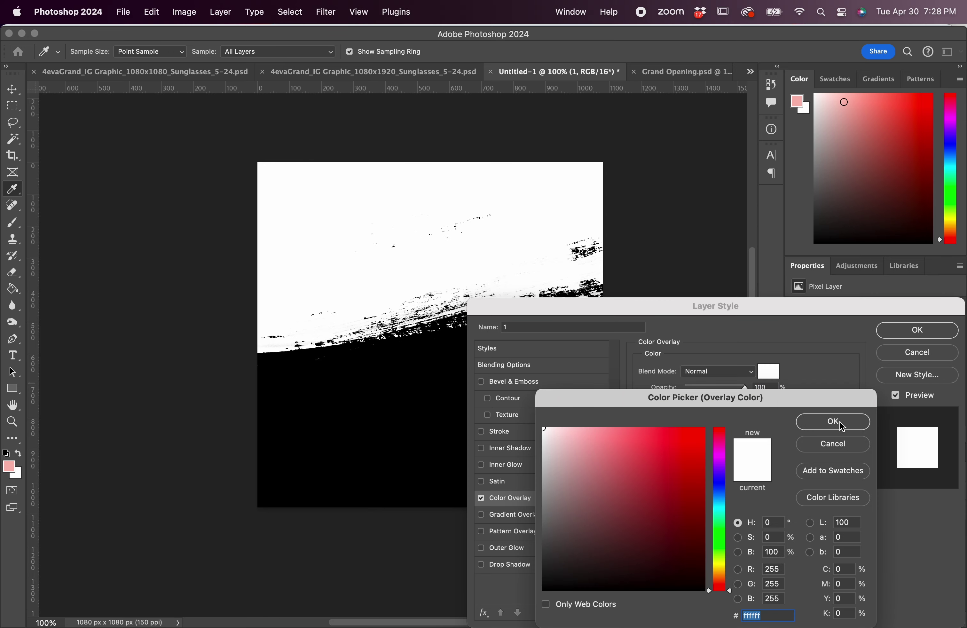
click(841, 444)
click(918, 352)
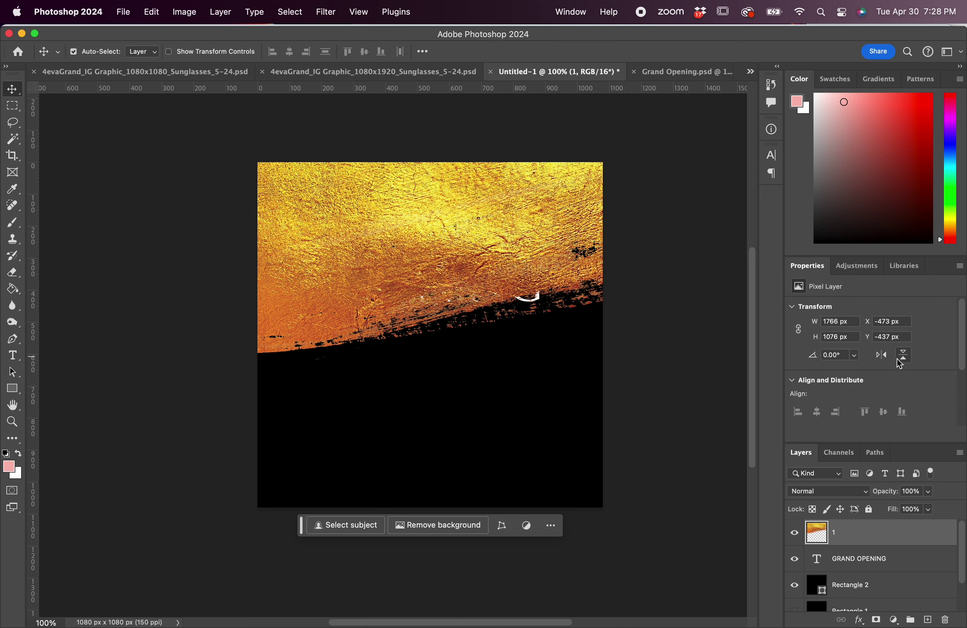
- Shift the gold texture slightly lower on the canvas and place its layer beneath the GRAND OPENING text layer
click(659, 72)
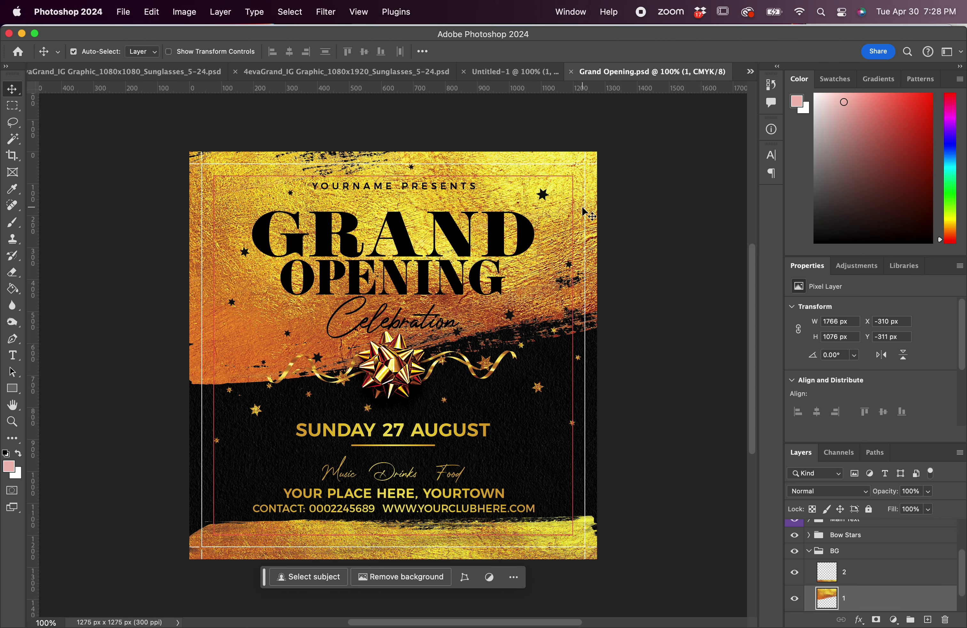
click(493, 72)
drag(514, 212, 510, 239)
drag(886, 541, 881, 574)
- Change the colour of the GRAND OPENING text to black
click(876, 543)
click(896, 410)
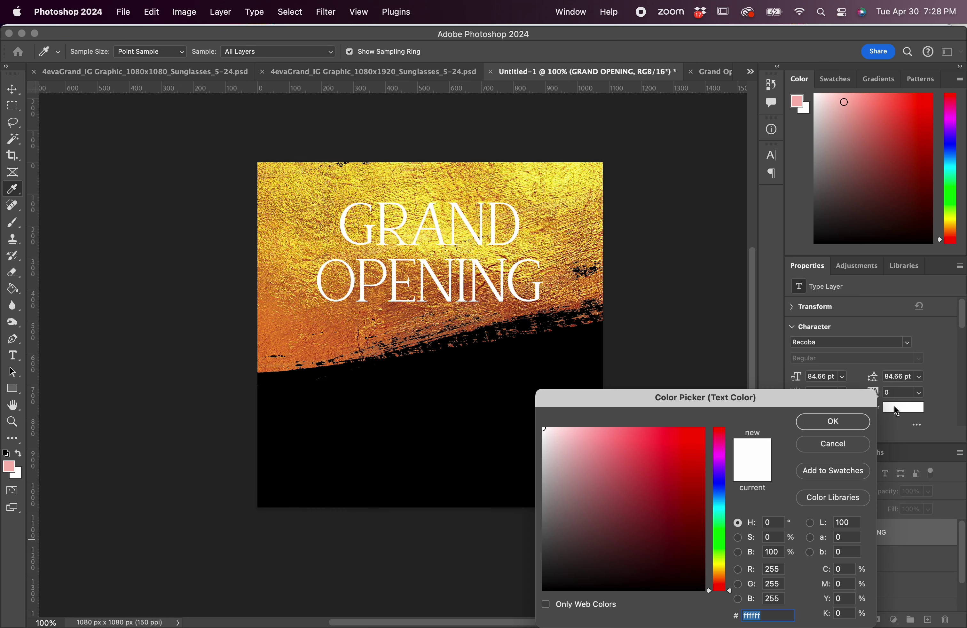
drag(586, 566, 503, 611)
click(832, 421)
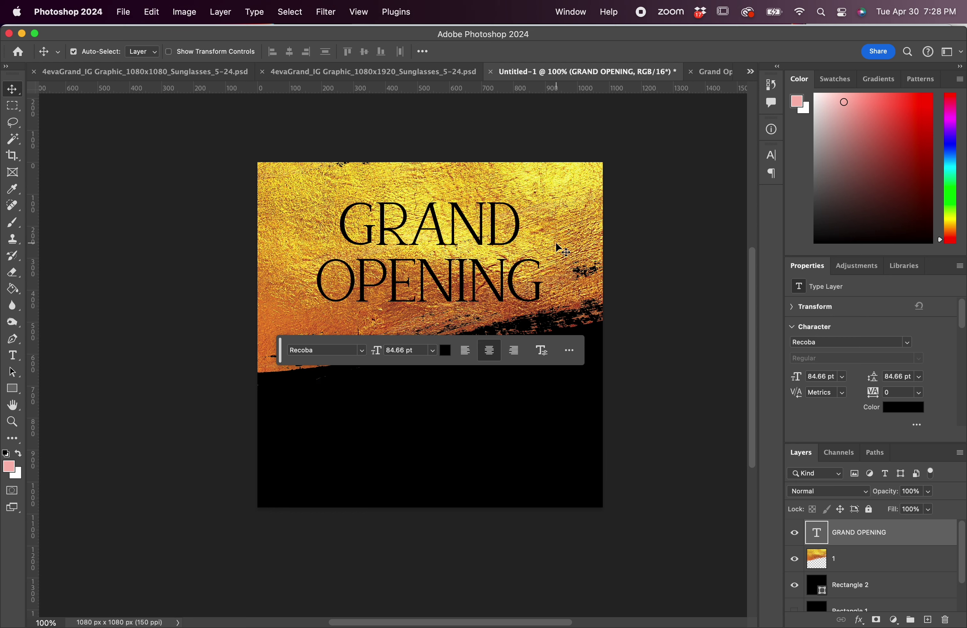
- Set the pink colour fill layer's blend mode to Hue and clip it to the texture layer
click(828, 491)
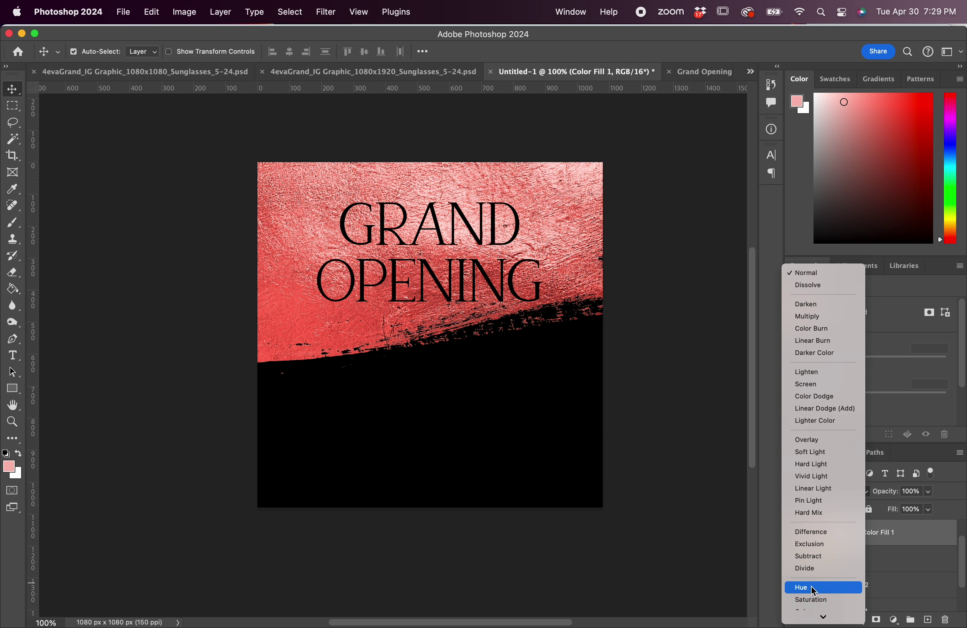
click(812, 586)
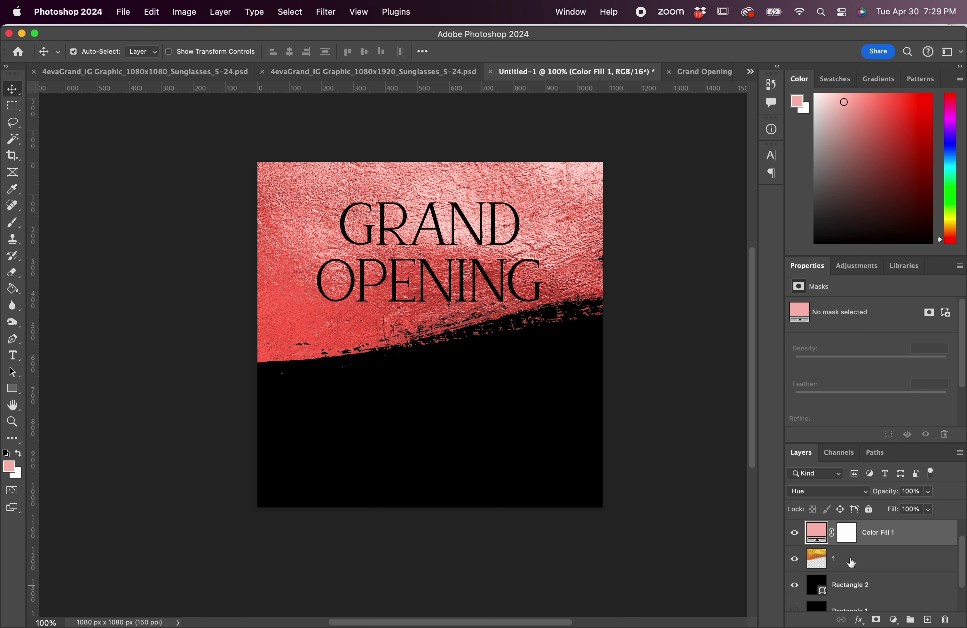
alt+click(868, 545)
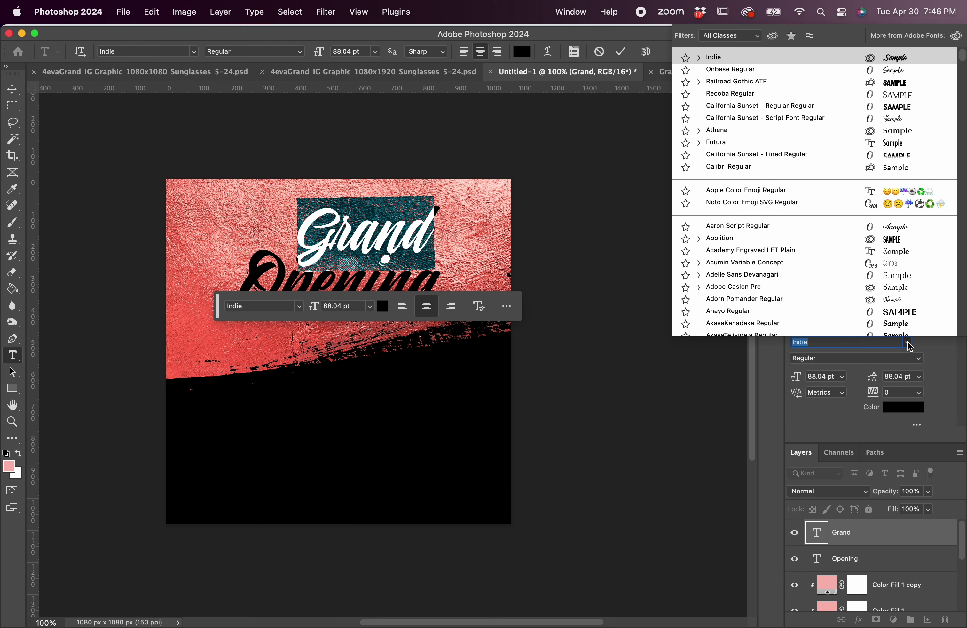
- Change the font of the word Grand to Railroad Gothic ATF Bold
text(atf)
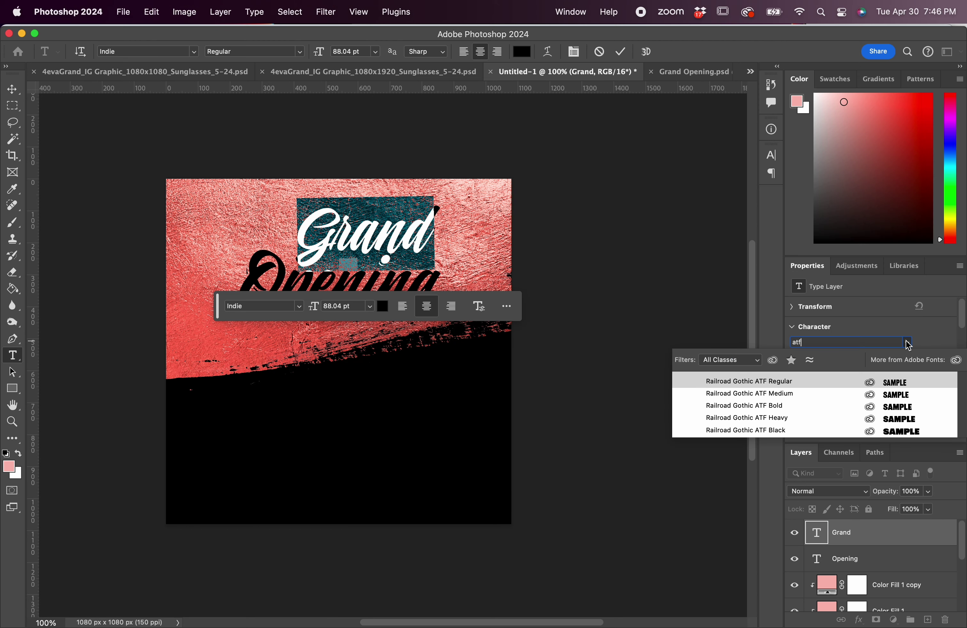
click(810, 387)
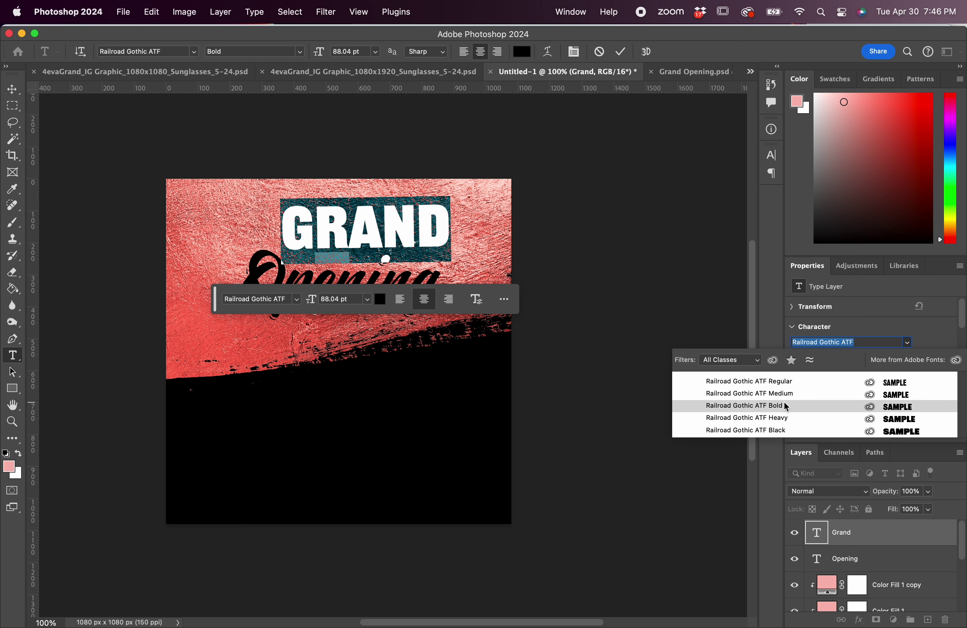
click(783, 406)
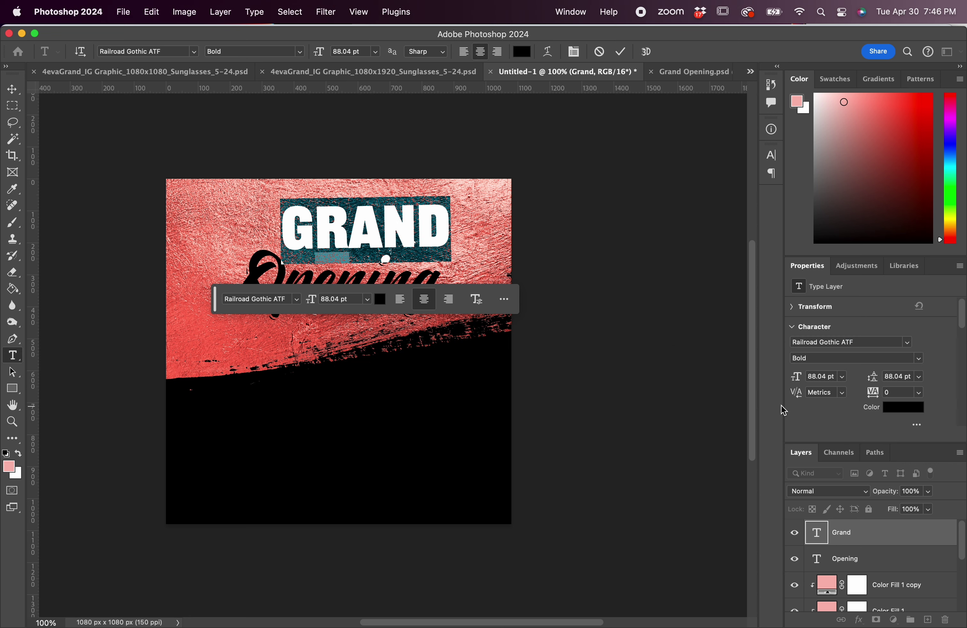
- Set the letter tracking of the word GRAND to 20
key(Up)
key(Up)
key(Up)
key(Up)
key(Up)
key(Up)
key(Down)
key(Down)
key(Down)
key(Down)
key(Down)
key(Down)
key(Down)
key(Down)
key(Down)
key(Down)
key(Up)
key(Up)
key(Up)
key(Up)
key(Up)
key(Up)
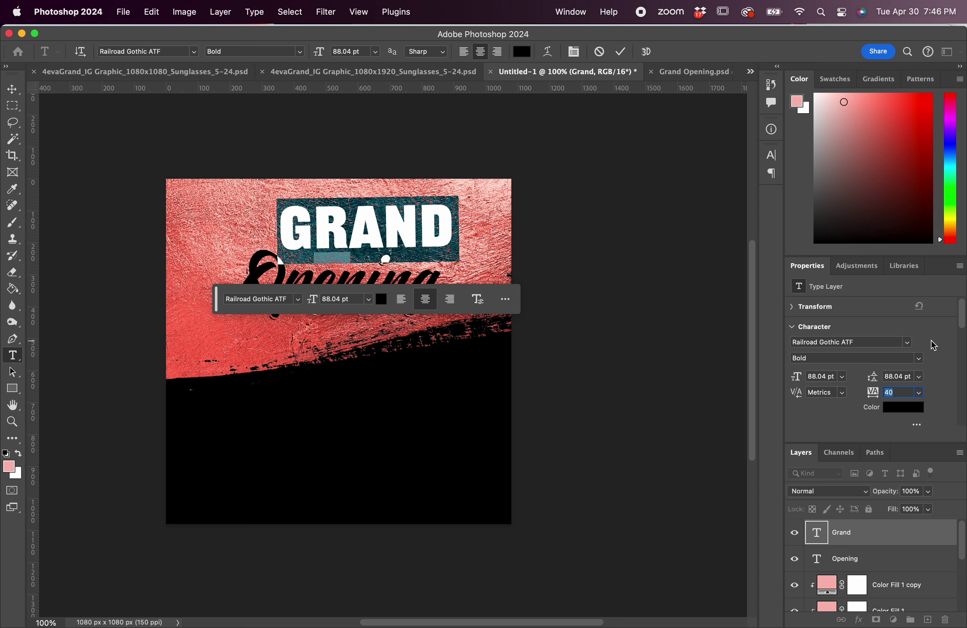
click(622, 52)
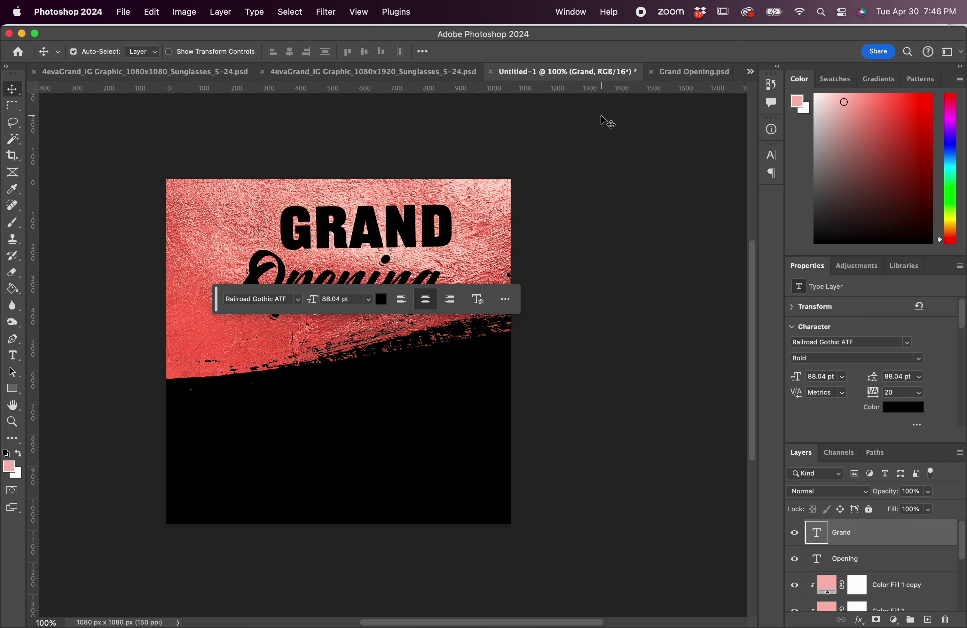
- Scale the word GRAND up to about 143% and centre it above Opening
drag(407, 240, 466, 278)
key(super+t)
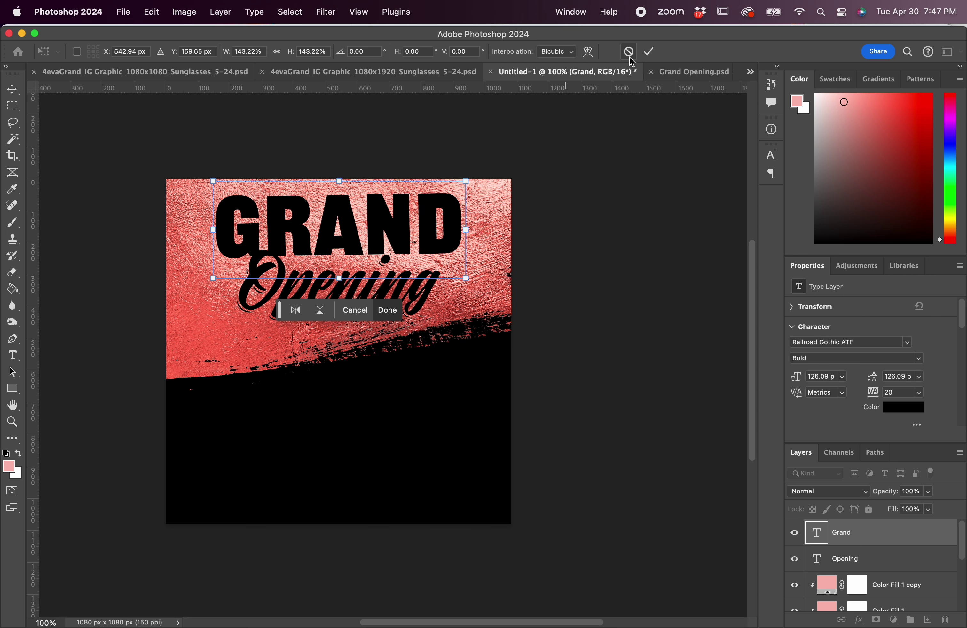
click(644, 53)
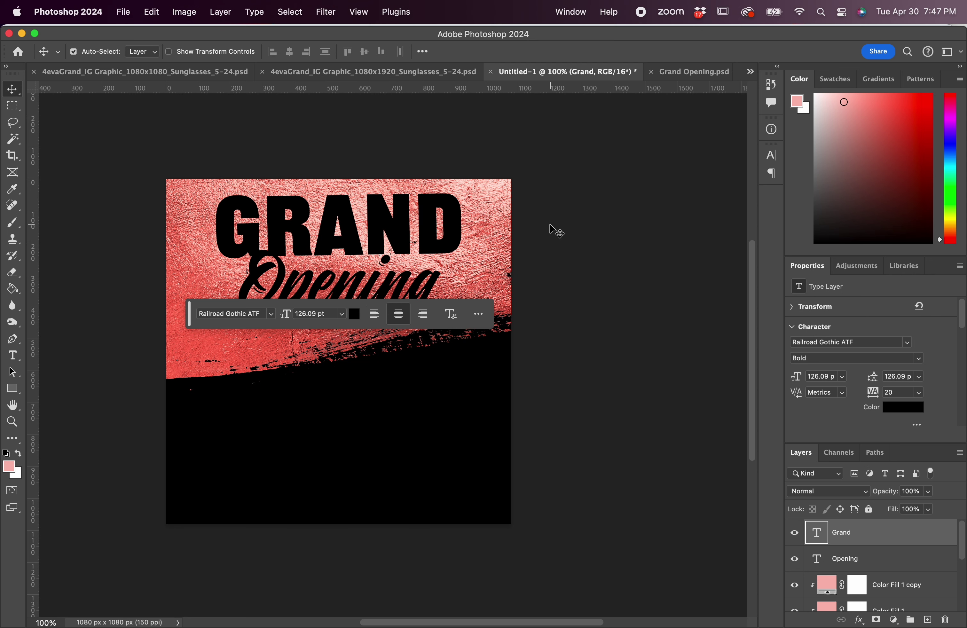
- Copy the word GRAND and delete it from its text layer
click(543, 233)
double_click(456, 235)
key(super+c)
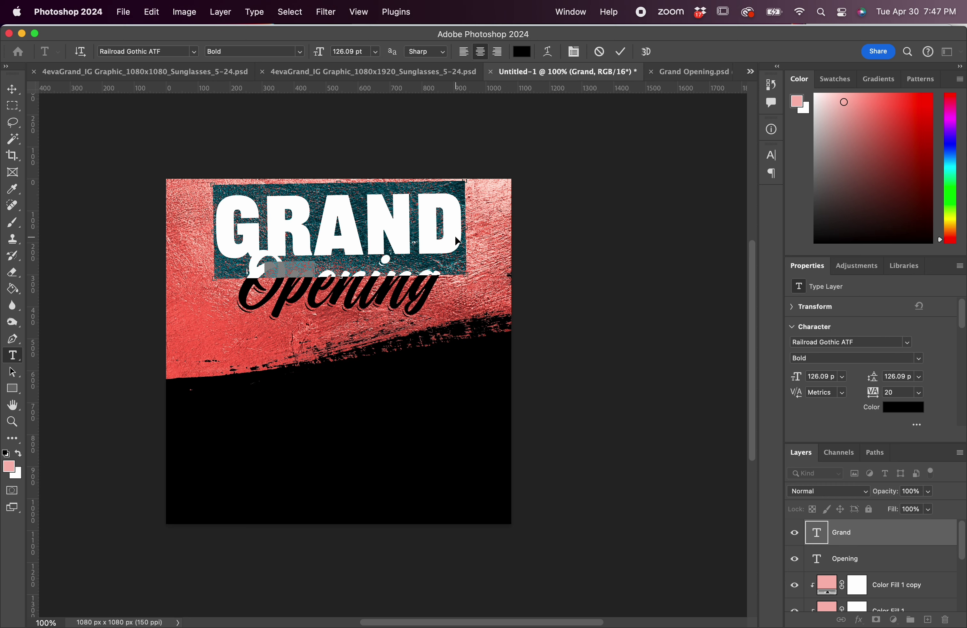
key(BackSpace)
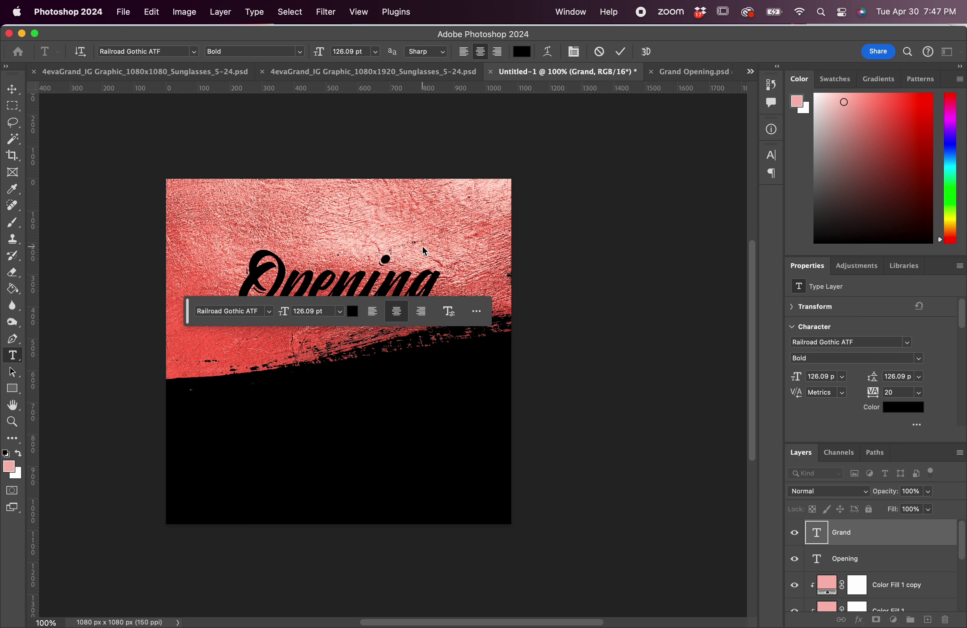
- Shift the word Opening slightly down on the canvas
click(13, 89)
drag(281, 281, 282, 288)
scroll(15, 326, down, 1)
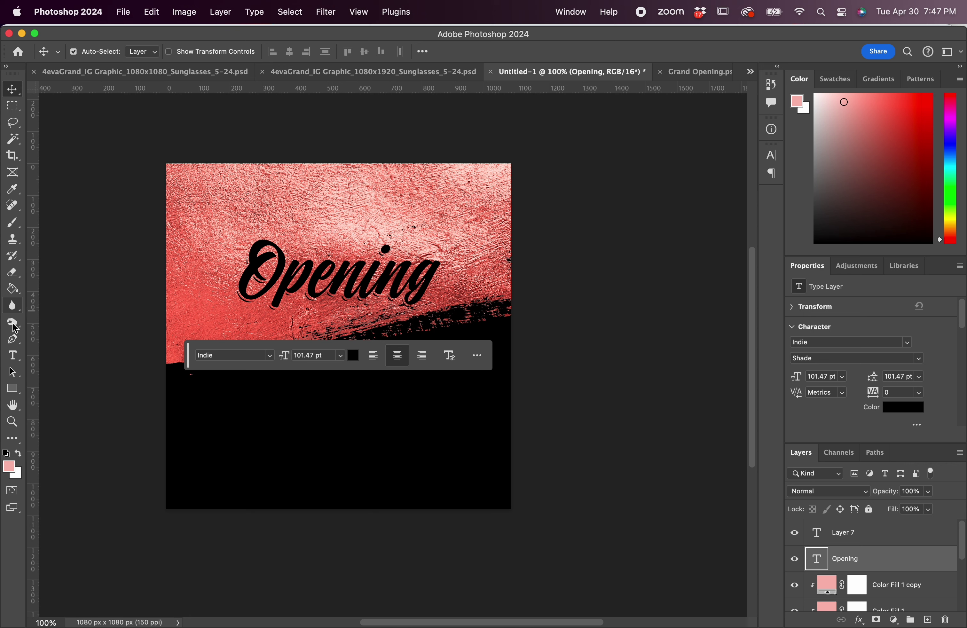
- Create a new text layer above Opening and paste the copied word GRAND into it
click(12, 355)
click(249, 168)
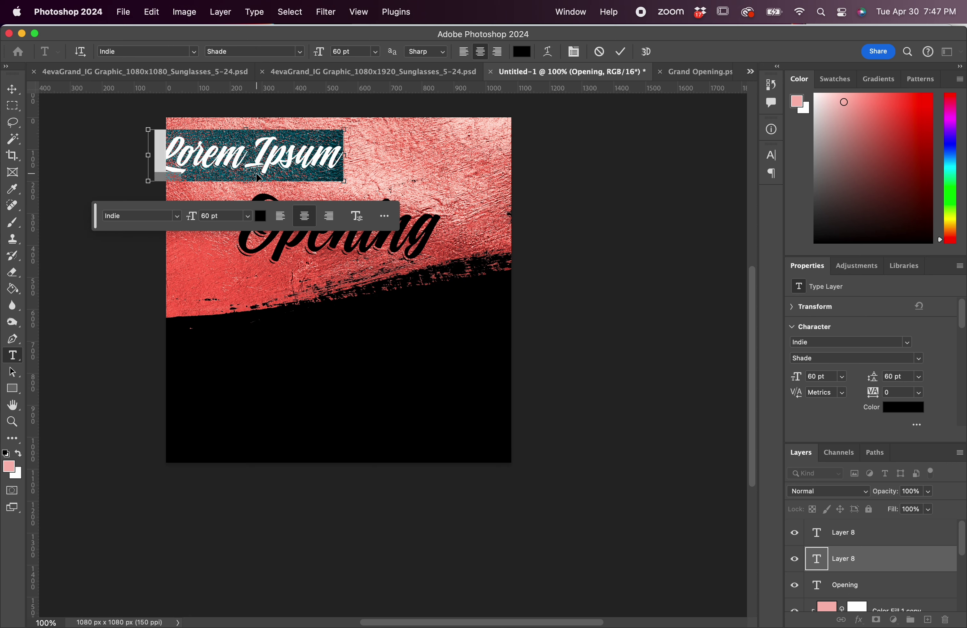
key(super+v)
- Move the pasted word GRAND above Opening and scale it up to about 206%
click(12, 89)
drag(302, 164, 462, 205)
key(super+t)
drag(405, 180, 407, 203)
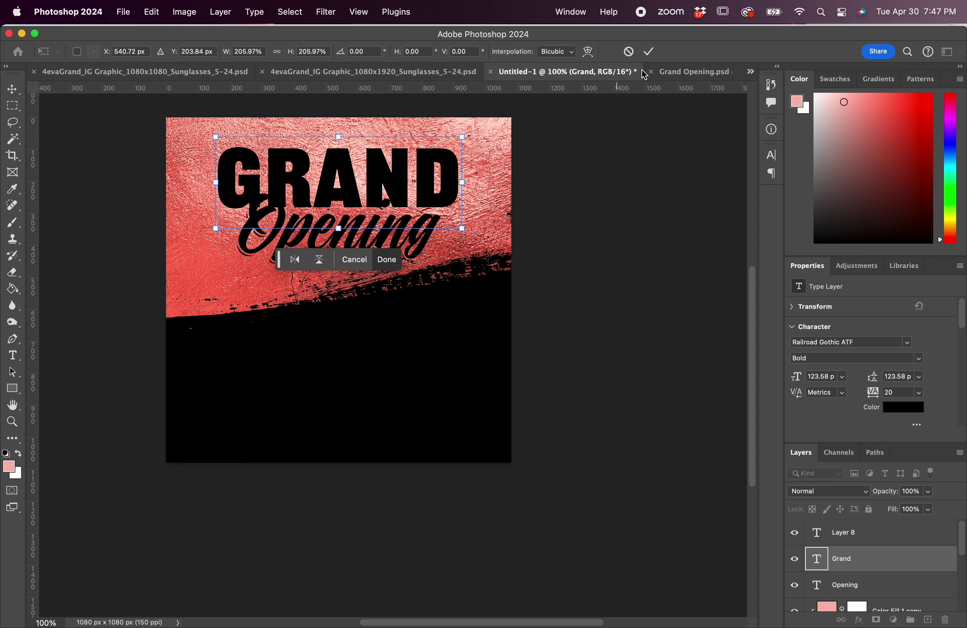
click(648, 51)
- Adjust the spacing of the title by moving GRAND slightly up and Opening slightly down
click(431, 238)
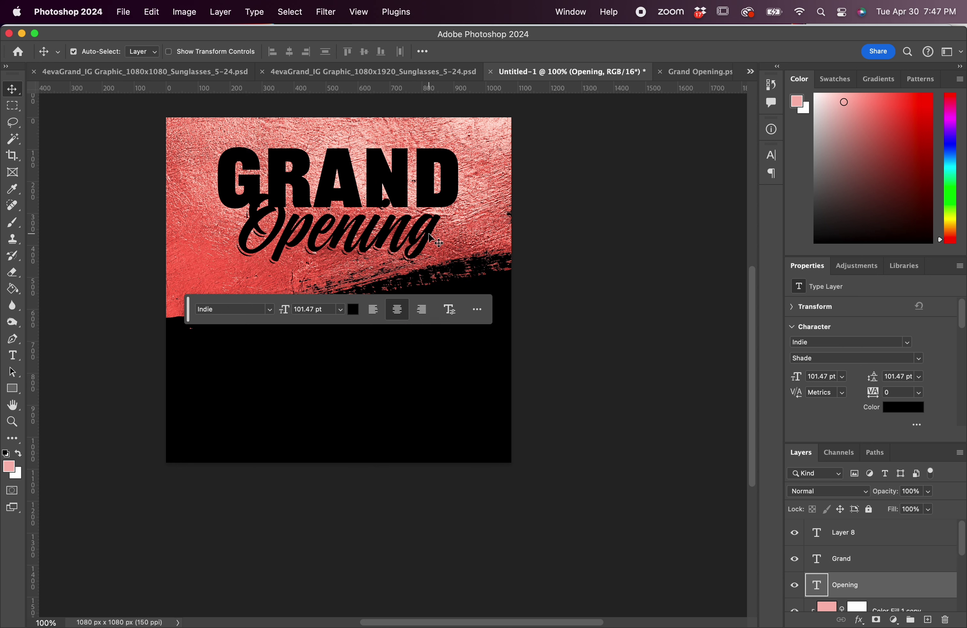
drag(430, 238, 430, 238)
drag(450, 196, 450, 190)
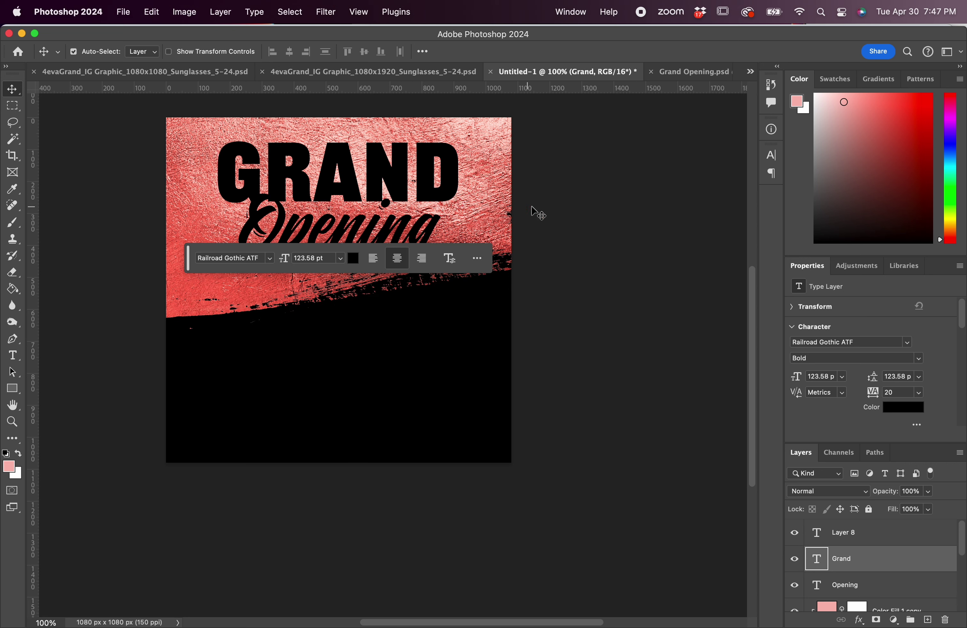
click(571, 210)
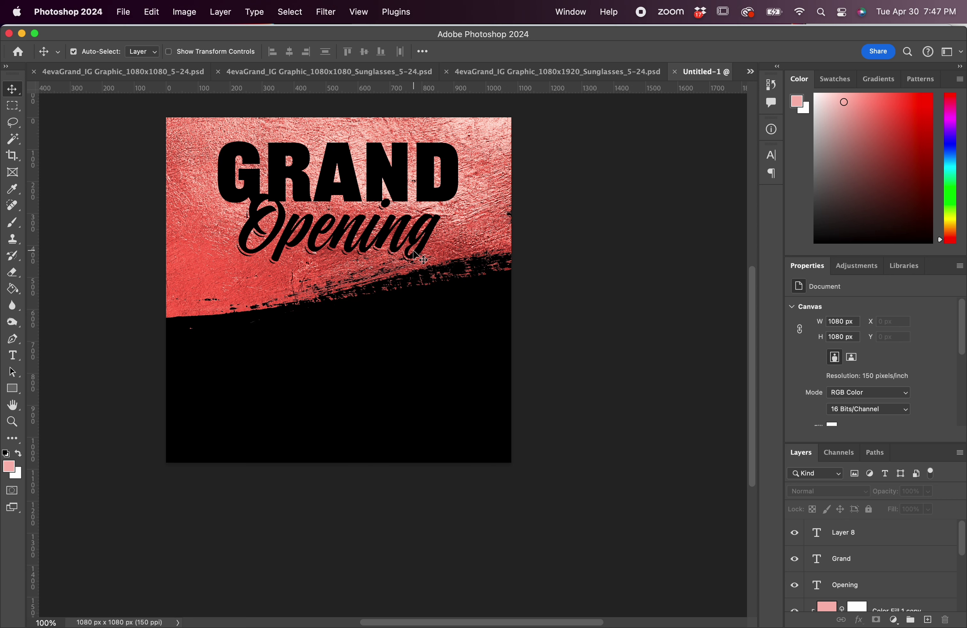
drag(427, 240, 428, 247)
click(535, 221)
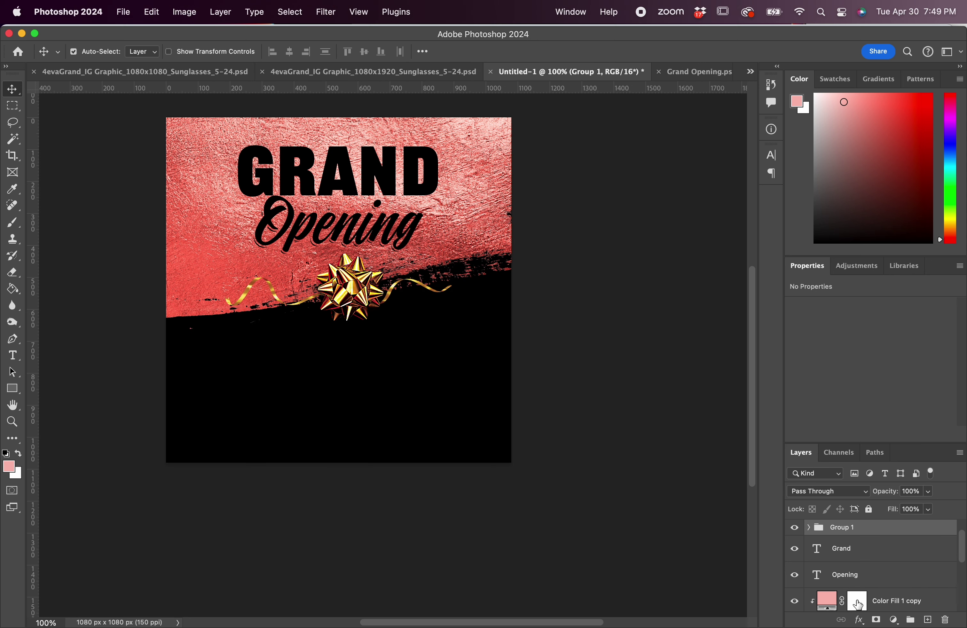
- Duplicate the Color Fill 1 copy layer above the bow's Group 1 and clip the duplicate to that group
click(920, 604)
drag(916, 606, 884, 533)
alt+click(868, 572)
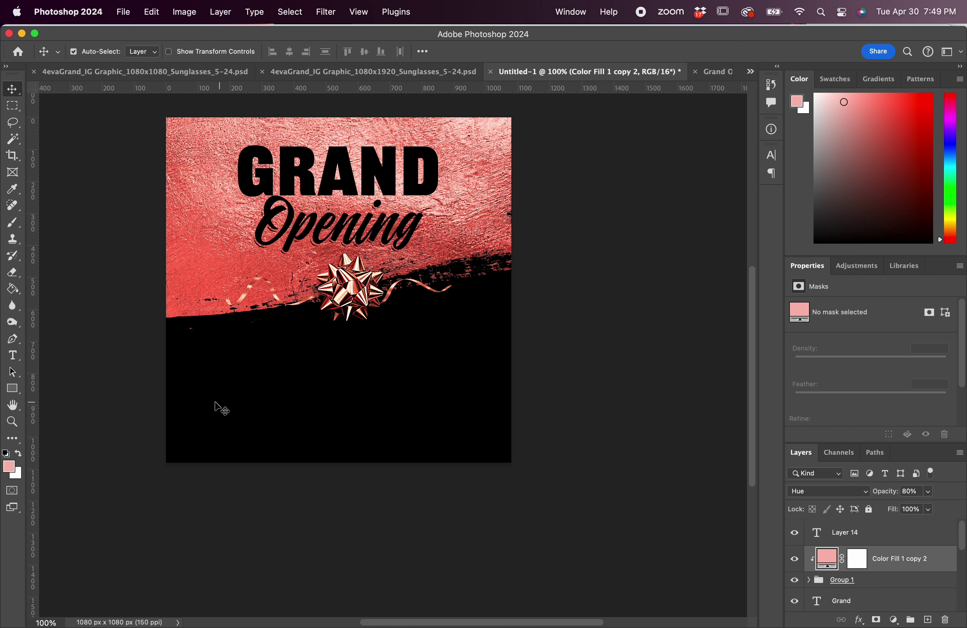
click(643, 408)
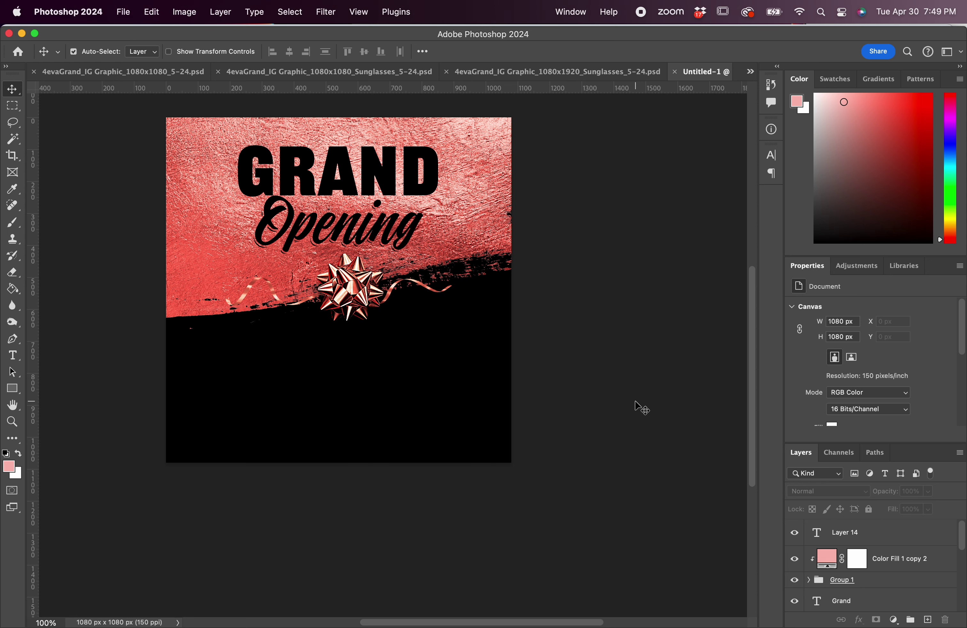
- Switch to Grand Opening.psd and look over the date and contact details below the bow
click(107, 76)
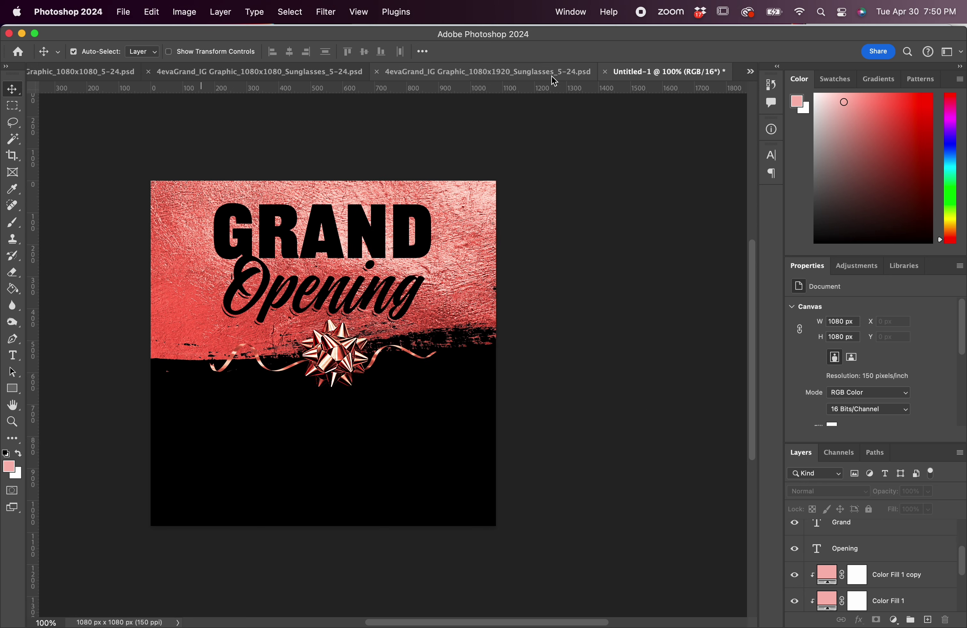
click(743, 74)
click(743, 147)
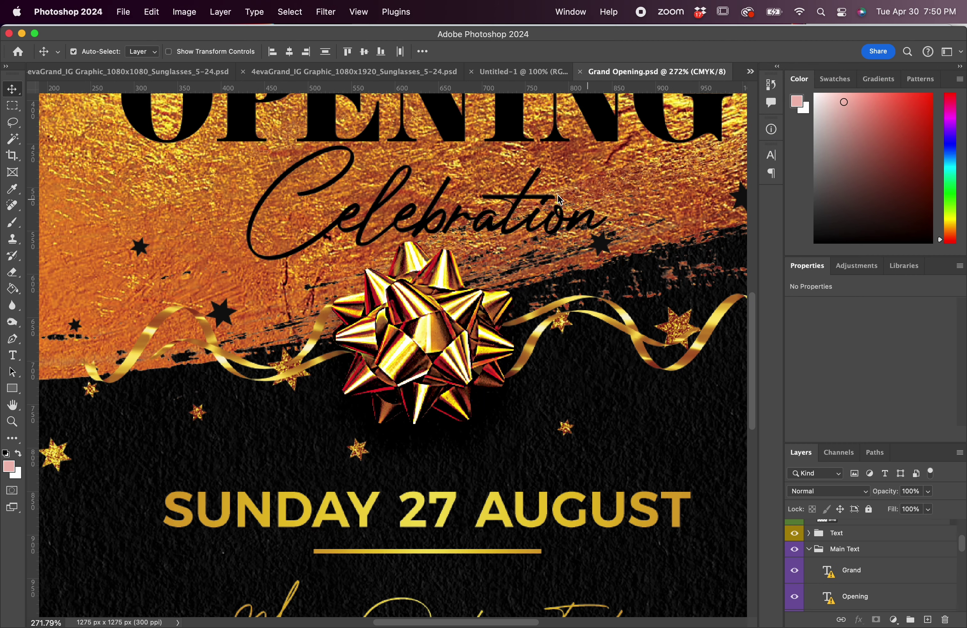
scroll(546, 199, down, 5)
scroll(449, 391, down, 5)
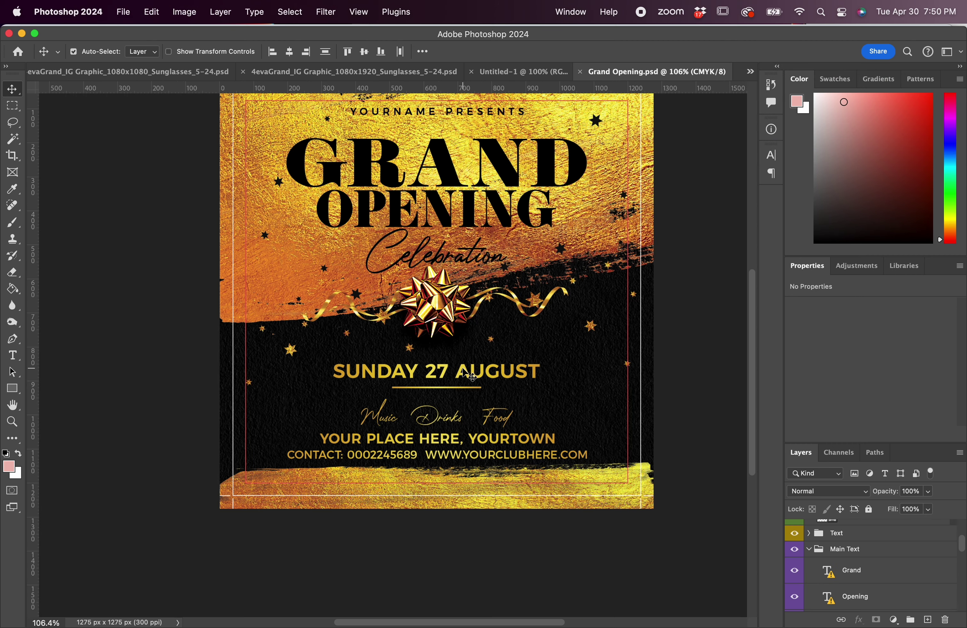
- Copy the black Stars 2 layer from Grand Opening.psd into Untitled-1 and move the stars up around the title
scroll(461, 377, up, 3)
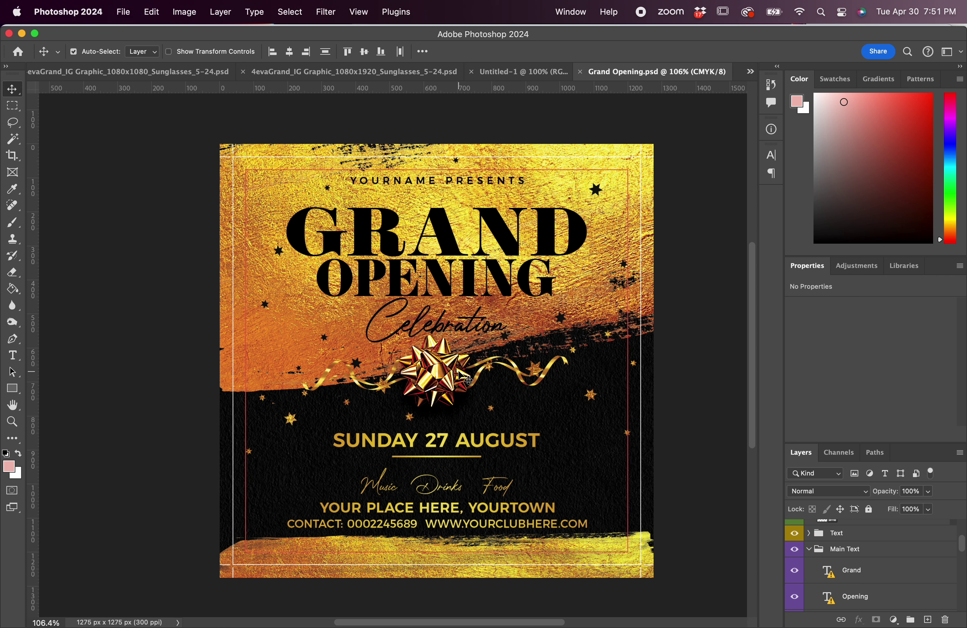
click(561, 316)
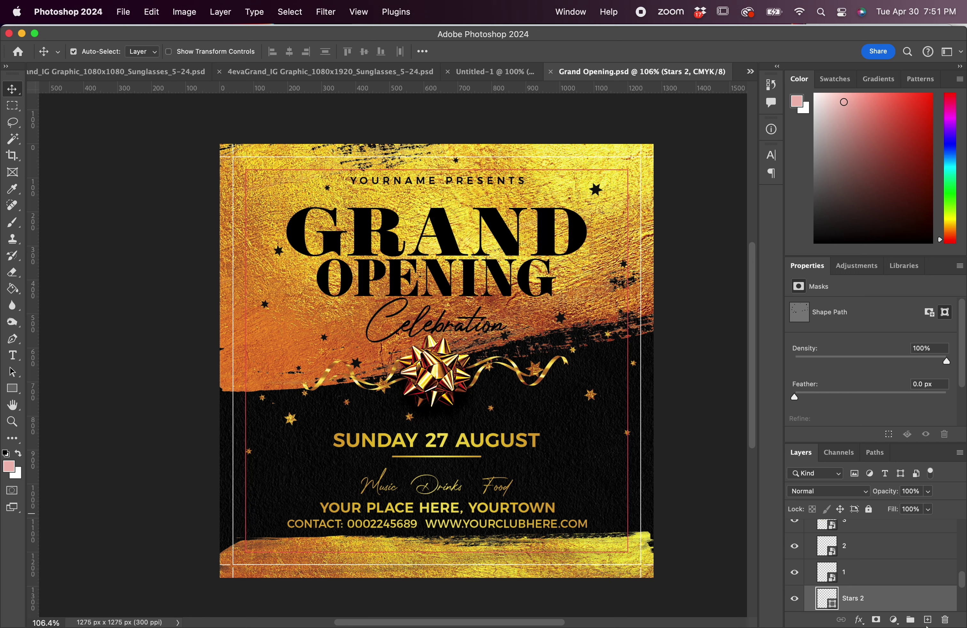
click(795, 599)
click(796, 600)
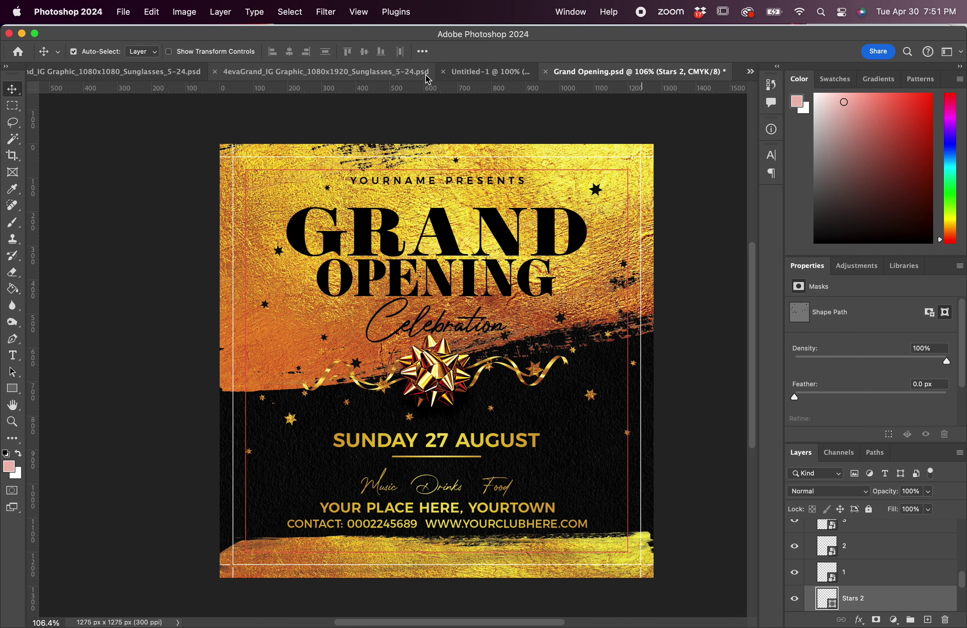
click(483, 73)
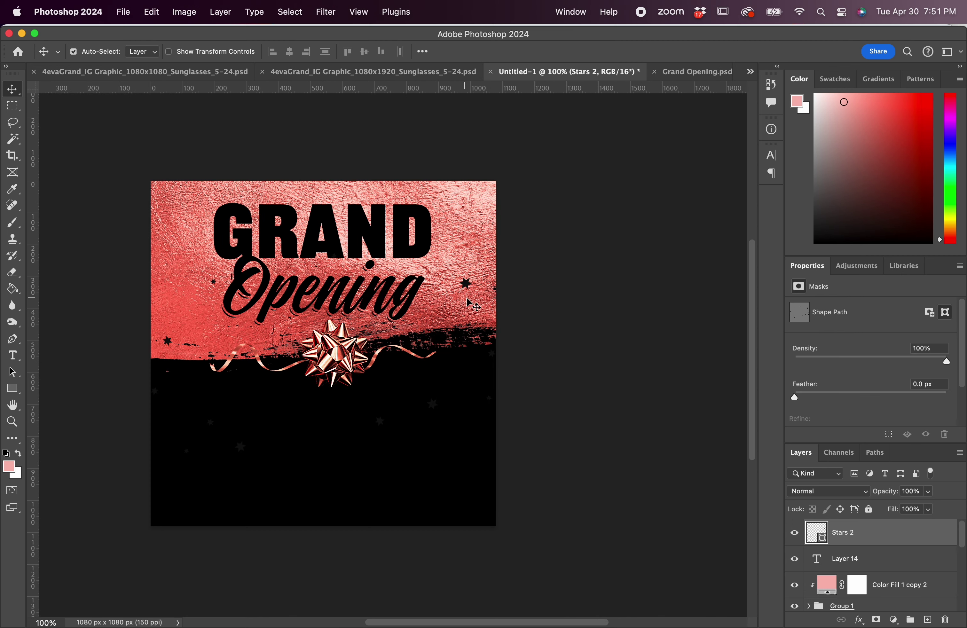
drag(468, 286, 465, 213)
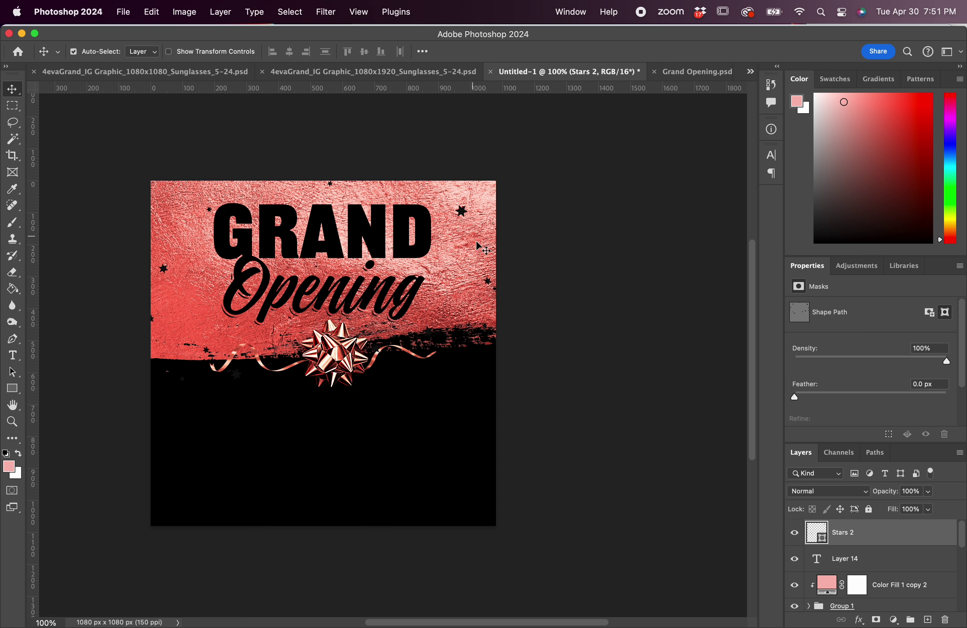
click(581, 299)
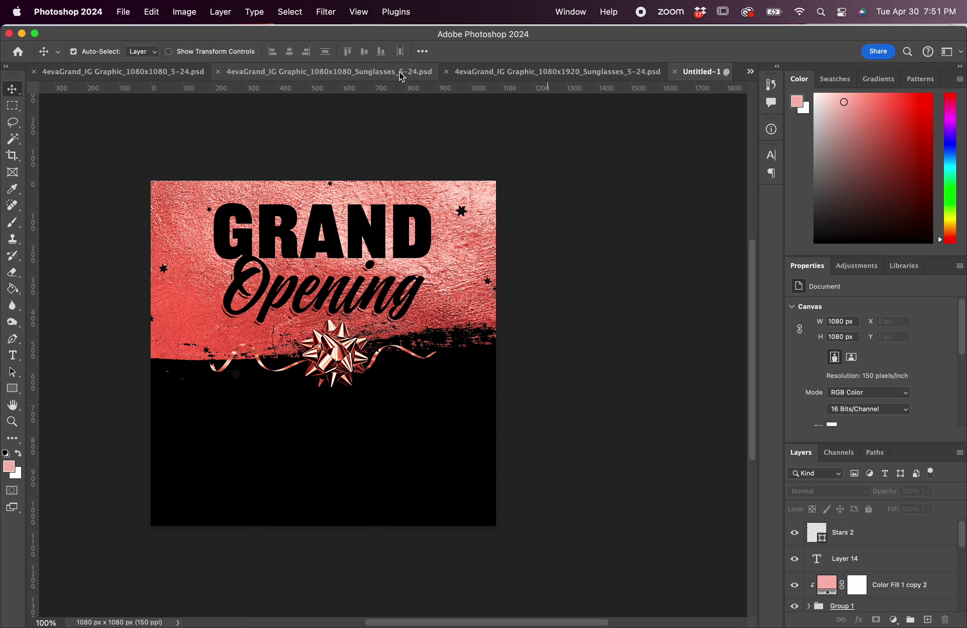
- Return to Grand Opening.psd and copy the gold Stars layer into Untitled-1
click(388, 73)
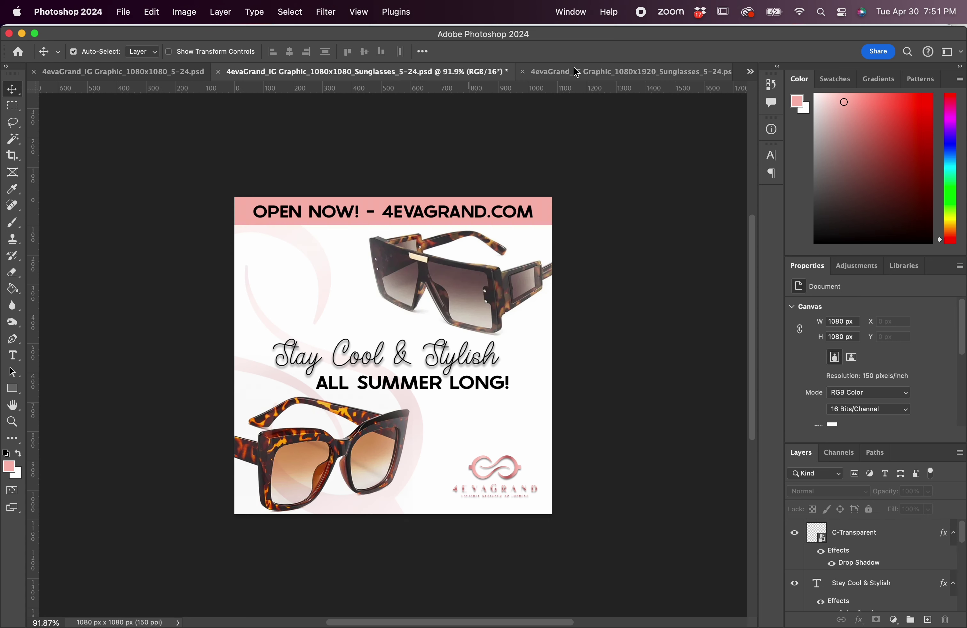
click(635, 72)
click(740, 74)
click(735, 147)
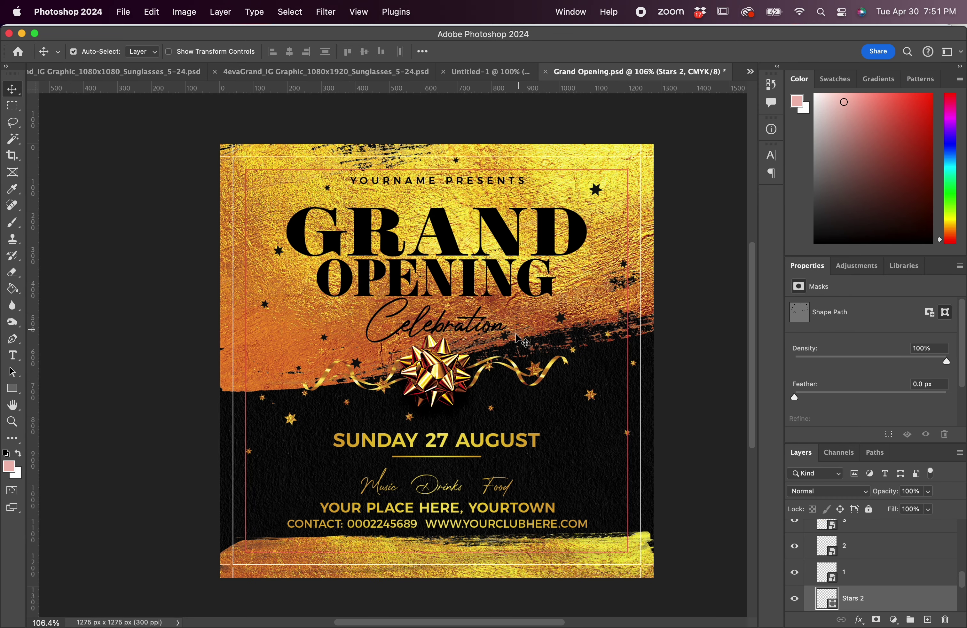
click(592, 396)
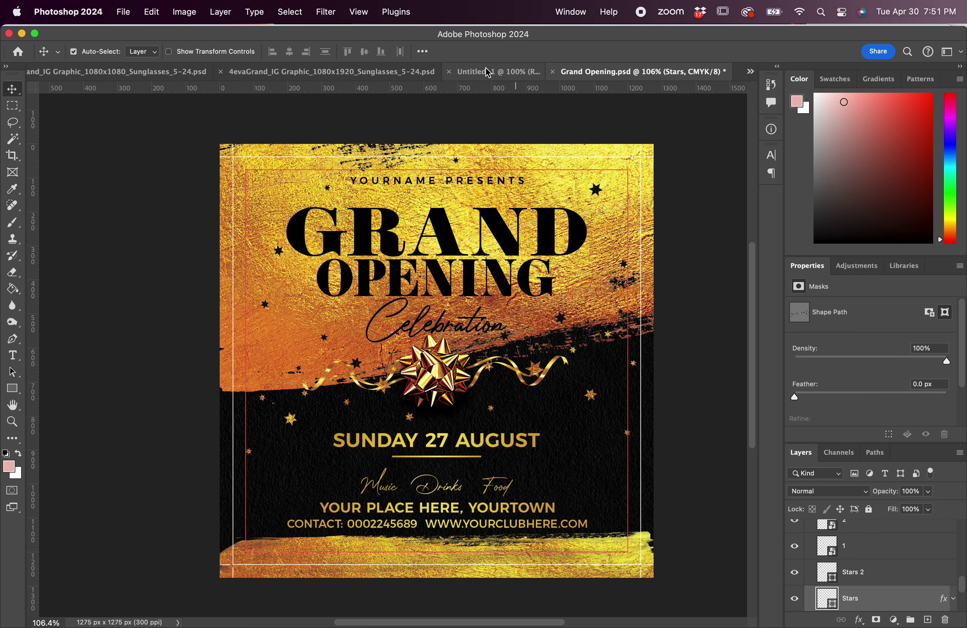
click(496, 72)
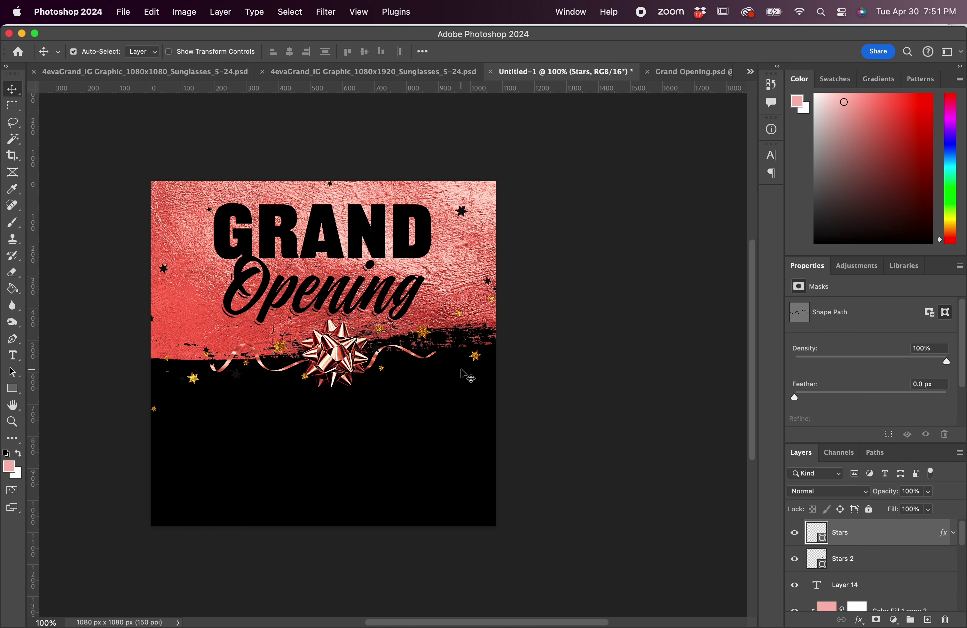
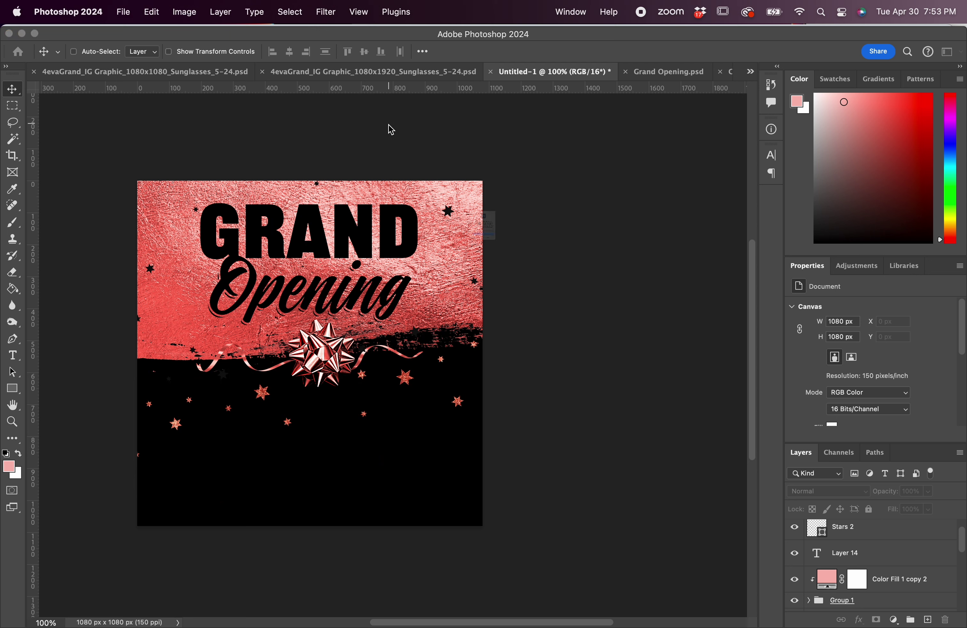
- Paste the copied Confetti layer into Untitled-1, accepting the bit depth and colour profile conversion
key(super+v)
click(492, 264)
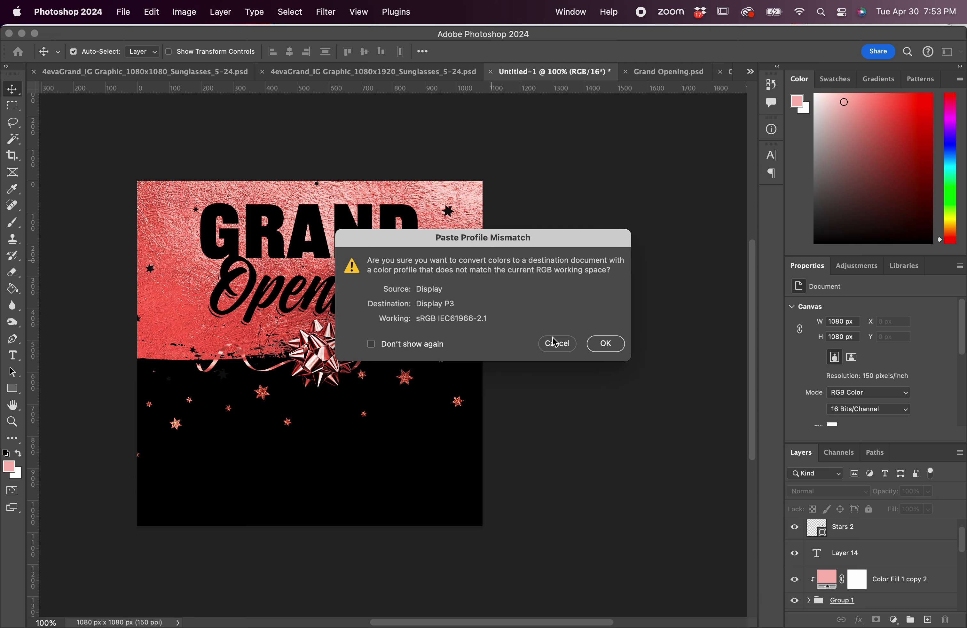
click(606, 344)
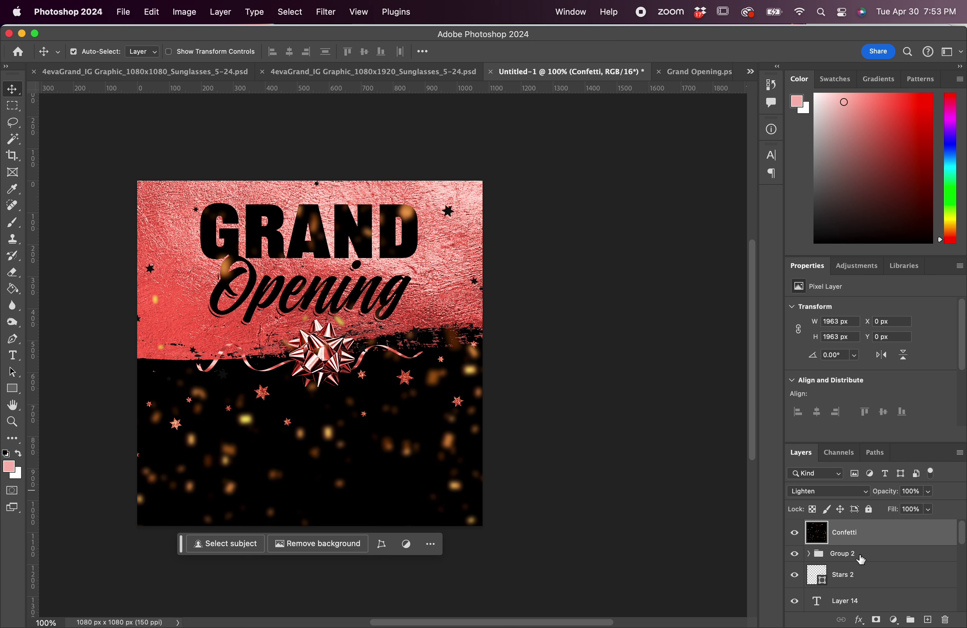
- Duplicate the Color Fill 1 copy 3 layer above Confetti and group the duplicate with the Confetti layer
click(809, 554)
drag(897, 579, 888, 528)
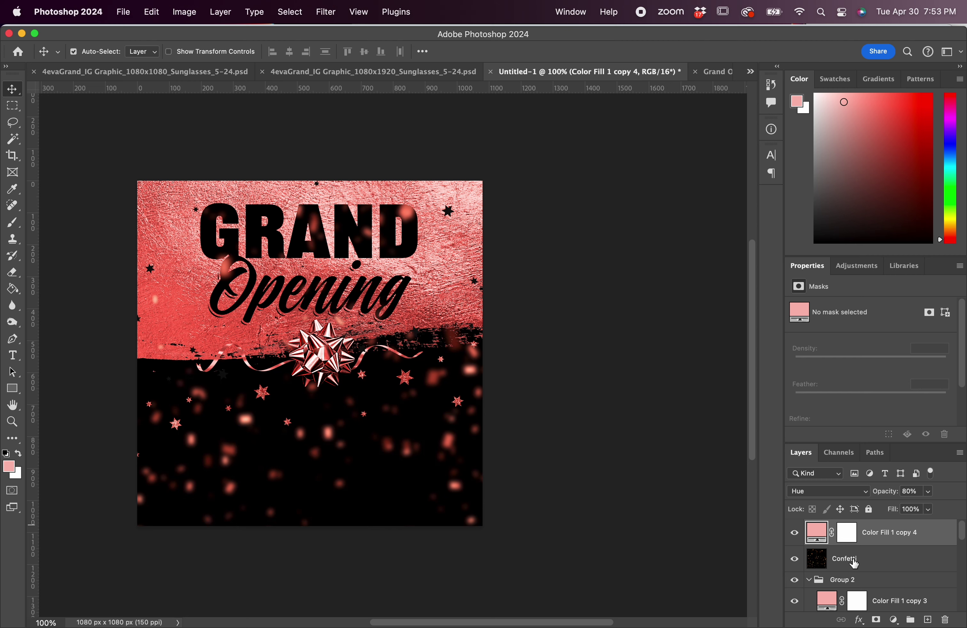
shift+click(870, 565)
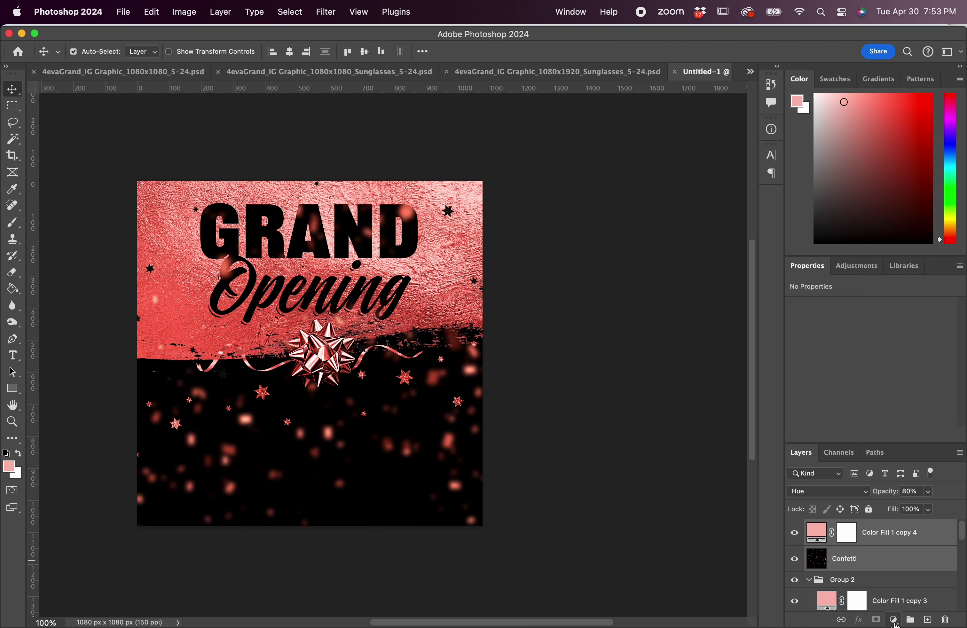
click(910, 620)
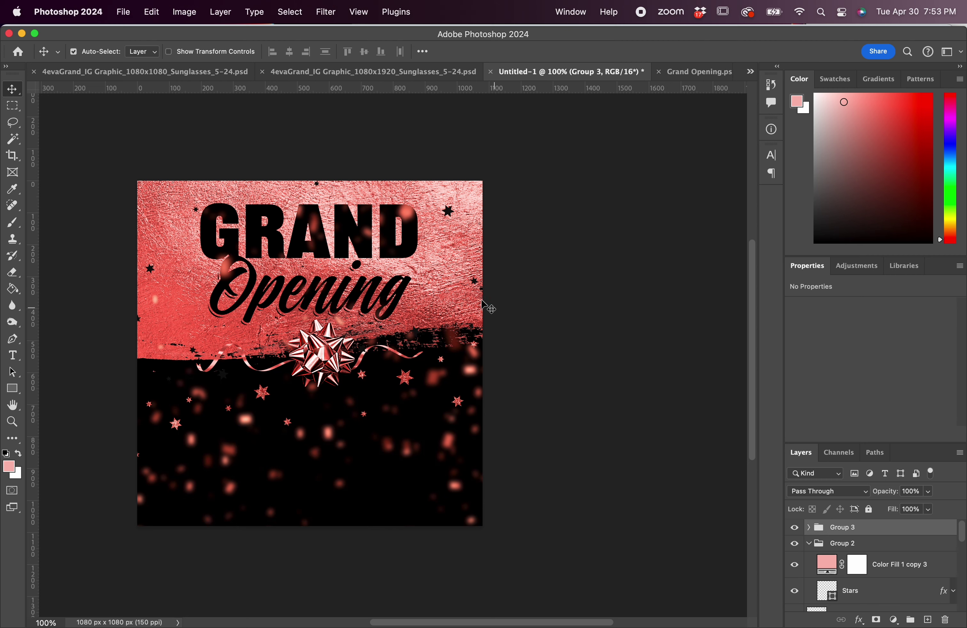
- Switch to Christmas Flyer_RGB.psd, hide its Confetti layer and select the champagne bottle in the flyer's corner
click(700, 74)
click(506, 73)
click(750, 71)
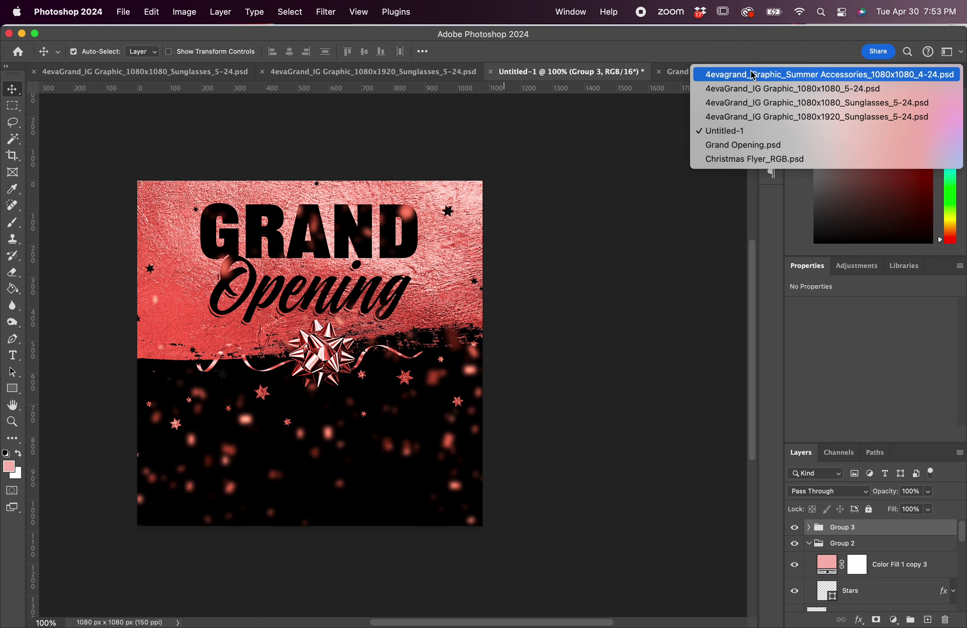
click(745, 159)
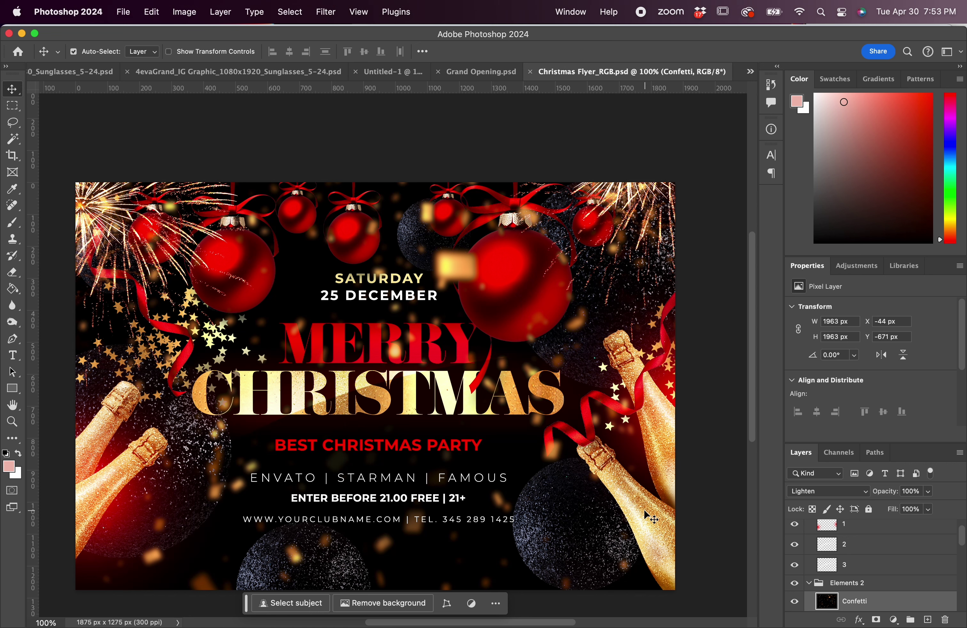
scroll(940, 565, down, 4)
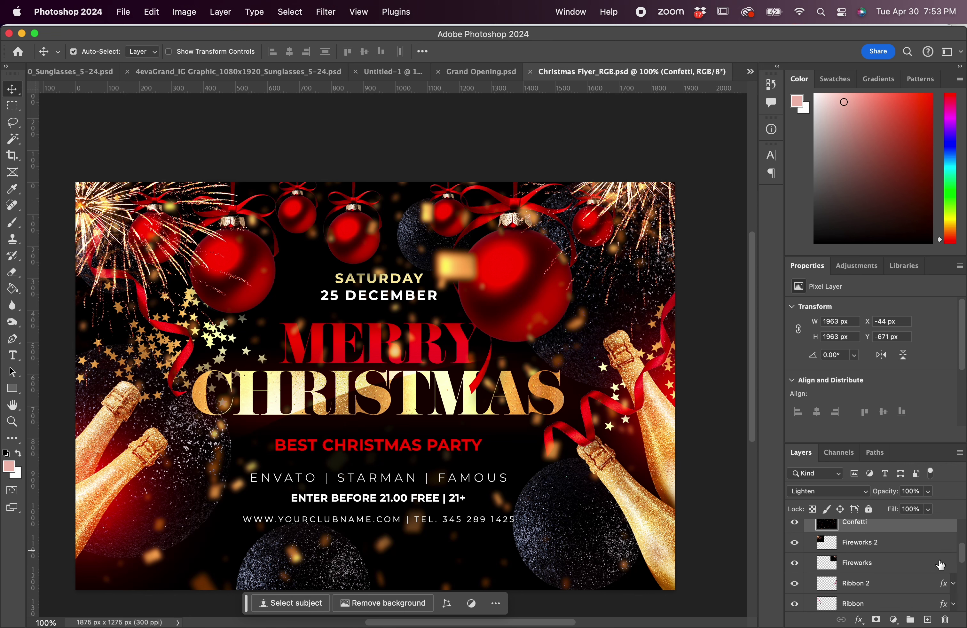
click(794, 523)
click(658, 543)
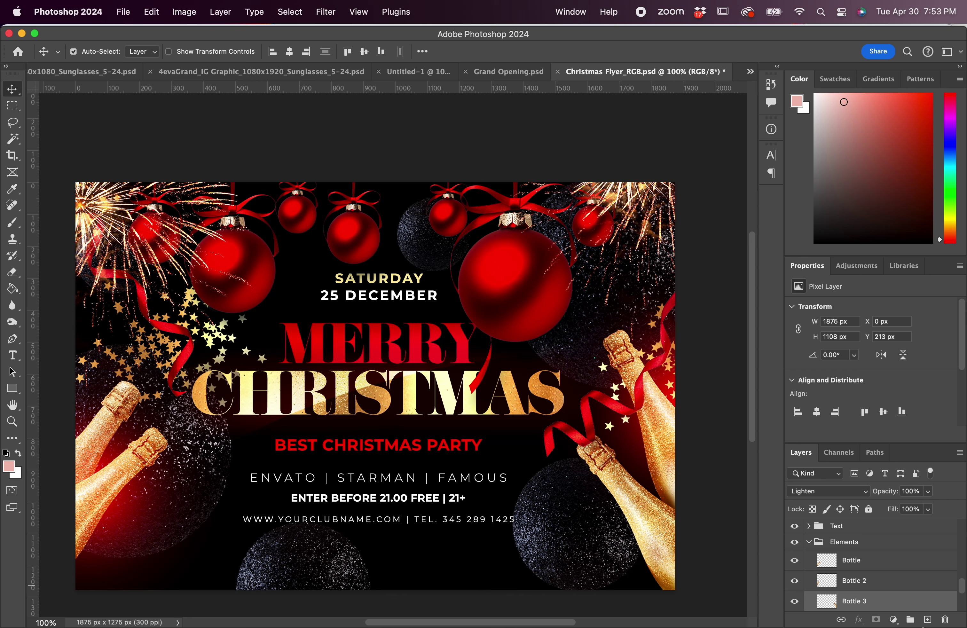
- Copy the Elements group with the champagne bottles into Untitled-1, accepting the bit depth and colour profile conversion
scroll(881, 571, up, 2)
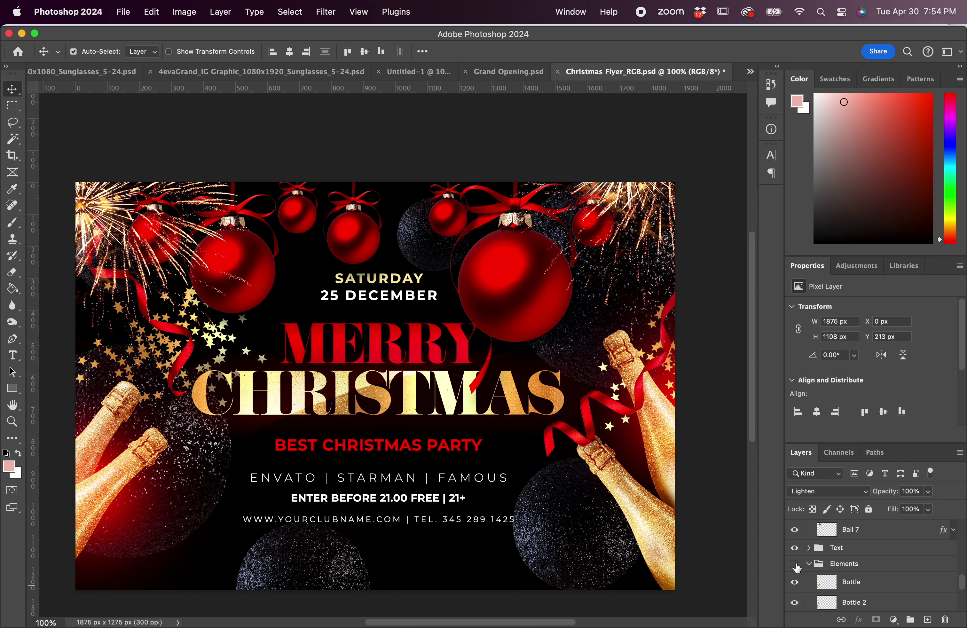
click(796, 565)
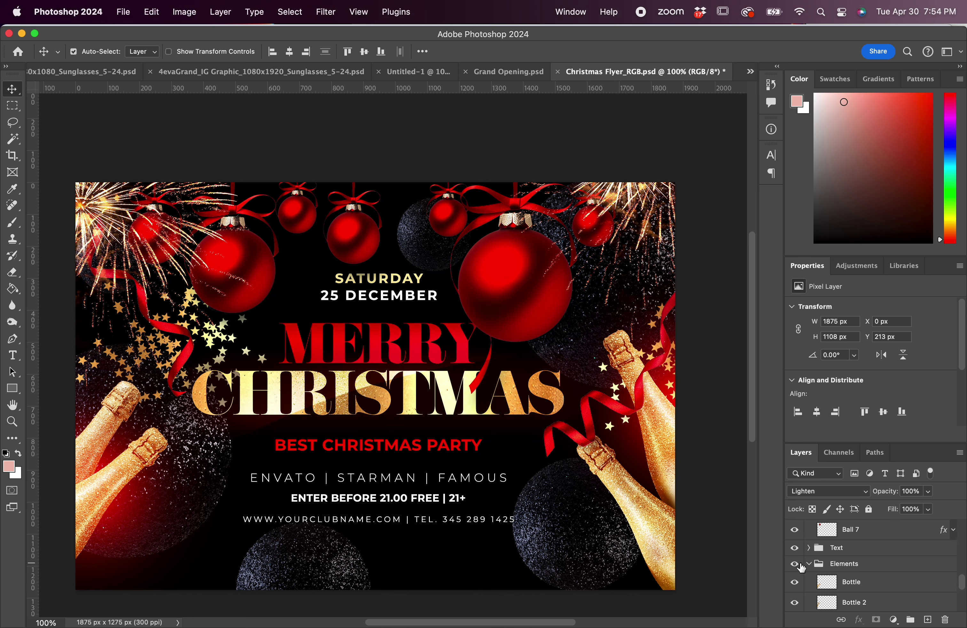
click(857, 569)
key(super+c)
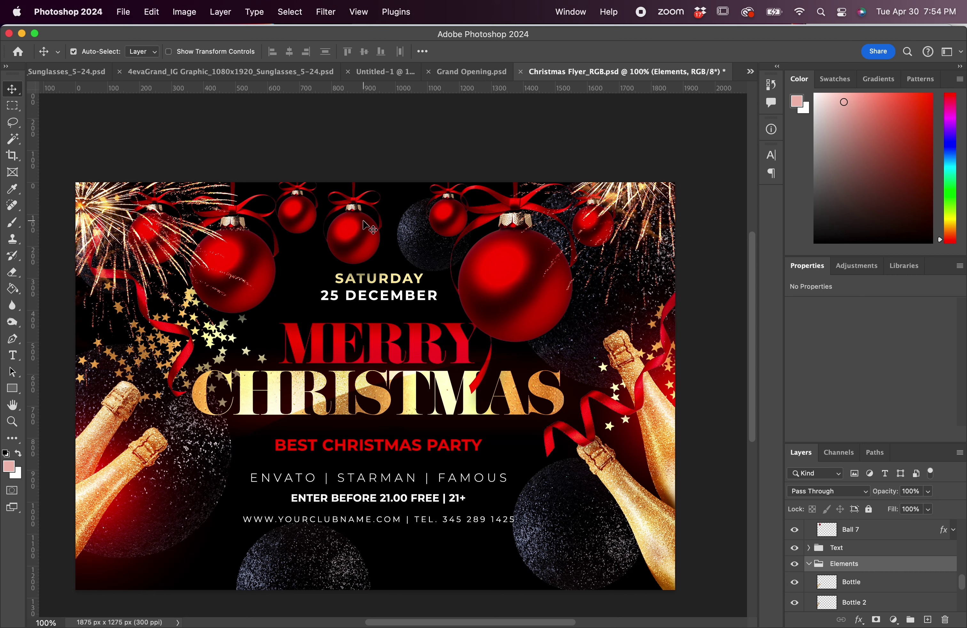
click(386, 71)
key(super+v)
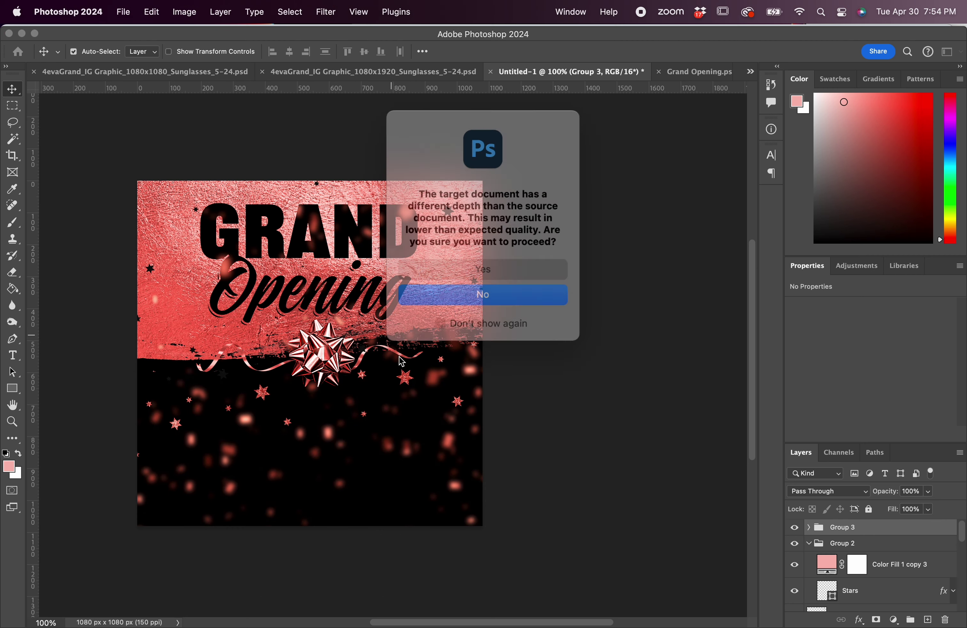
click(485, 267)
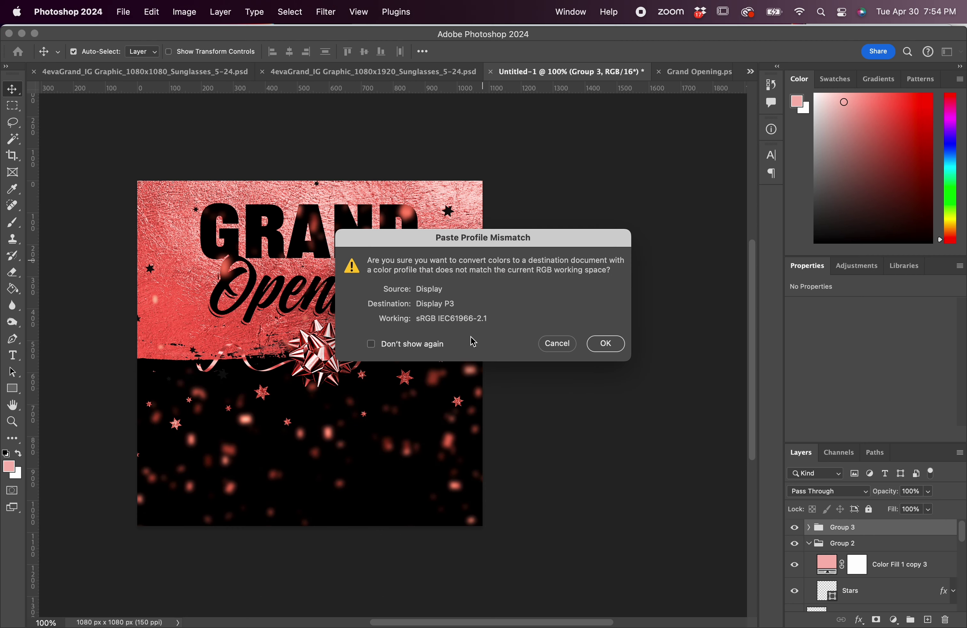
click(606, 344)
click(179, 404)
drag(179, 404, 151, 466)
key(super+z)
- Move the whole Elements group to the lower half of the canvas and scale it to 58.21%
click(864, 530)
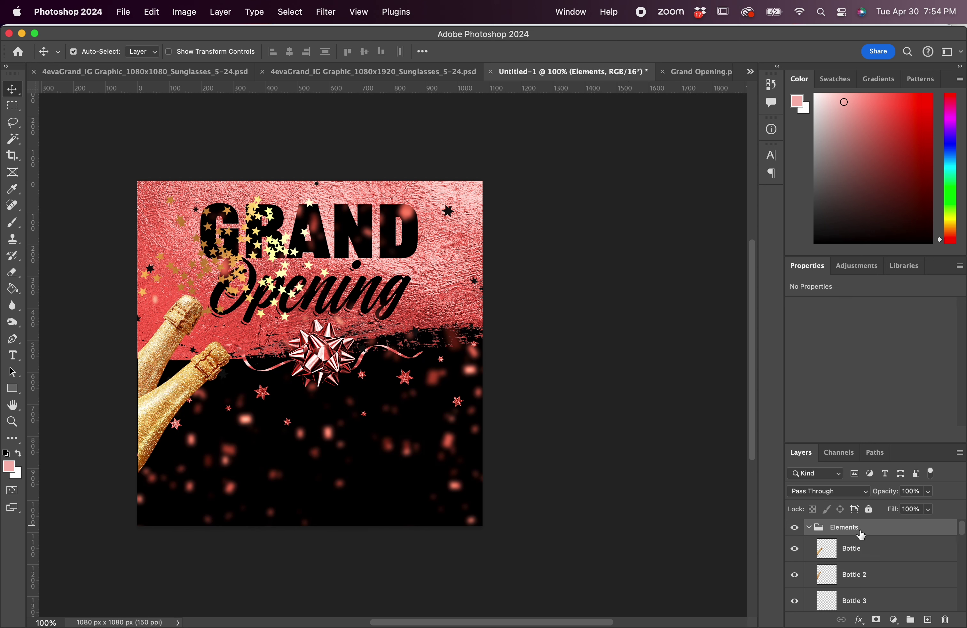
key(super+t)
drag(540, 501, 350, 510)
drag(628, 530, 495, 521)
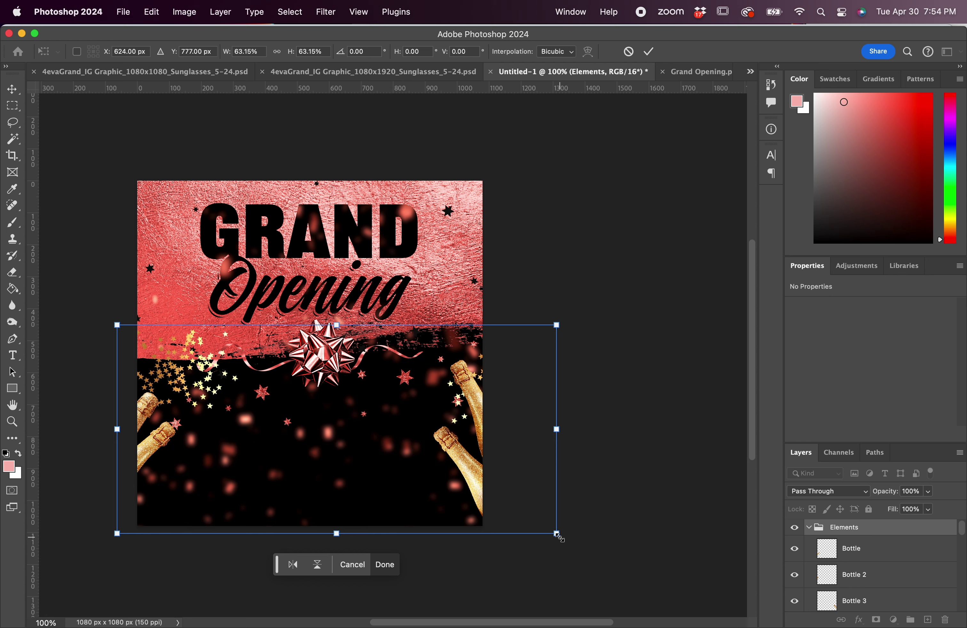
drag(559, 537, 541, 531)
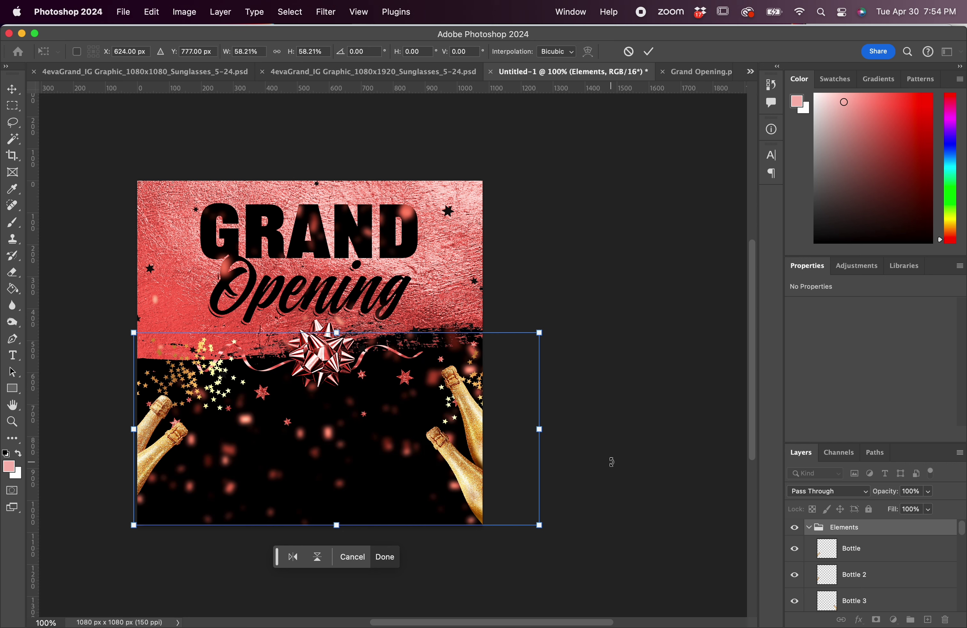
key(Return)
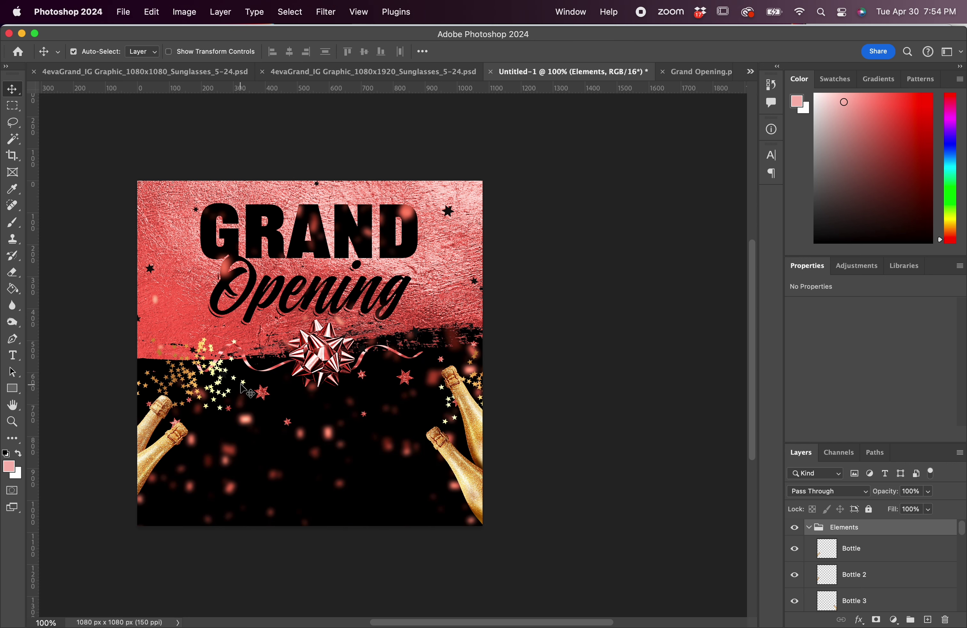
- Hide the gold Stars 2 and Stars layers inside the Elements group
click(248, 392)
click(795, 598)
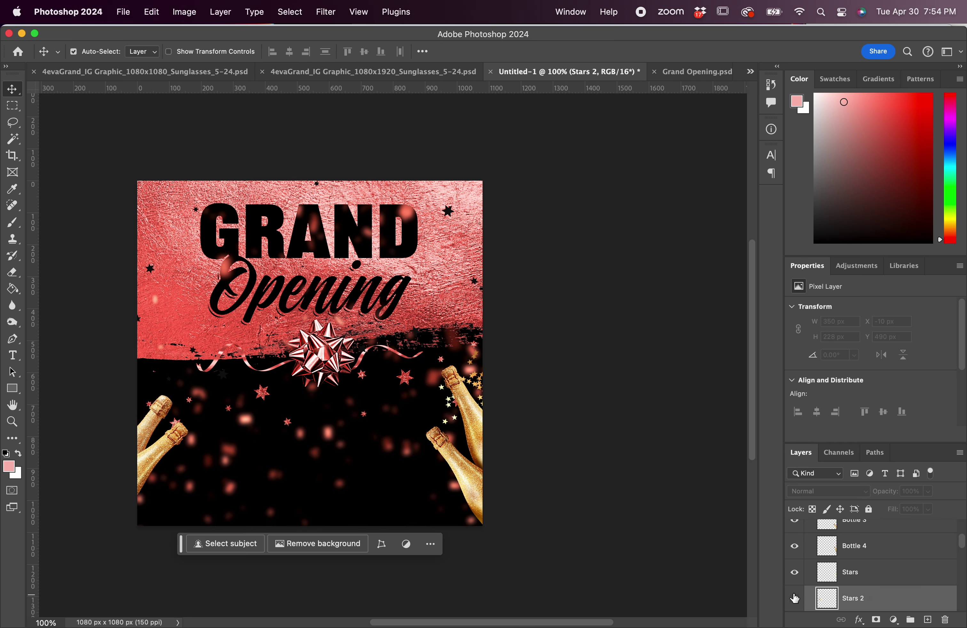
click(795, 573)
click(626, 430)
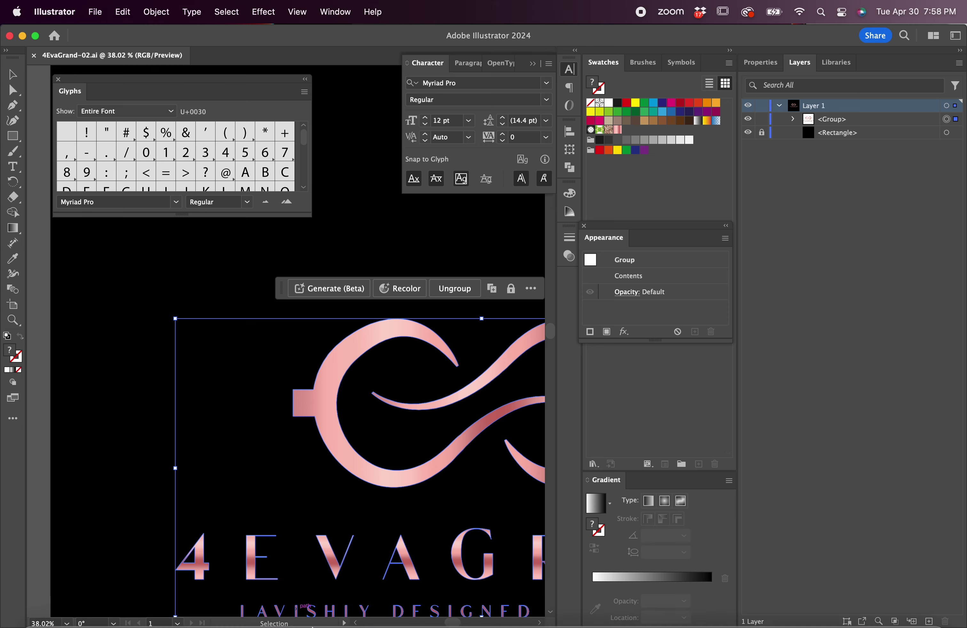
- Switch from Illustrator to Photoshop and paste the 4EVAGRAND logo into Untitled-1 as a Smart Object
mouse_move(378, 625)
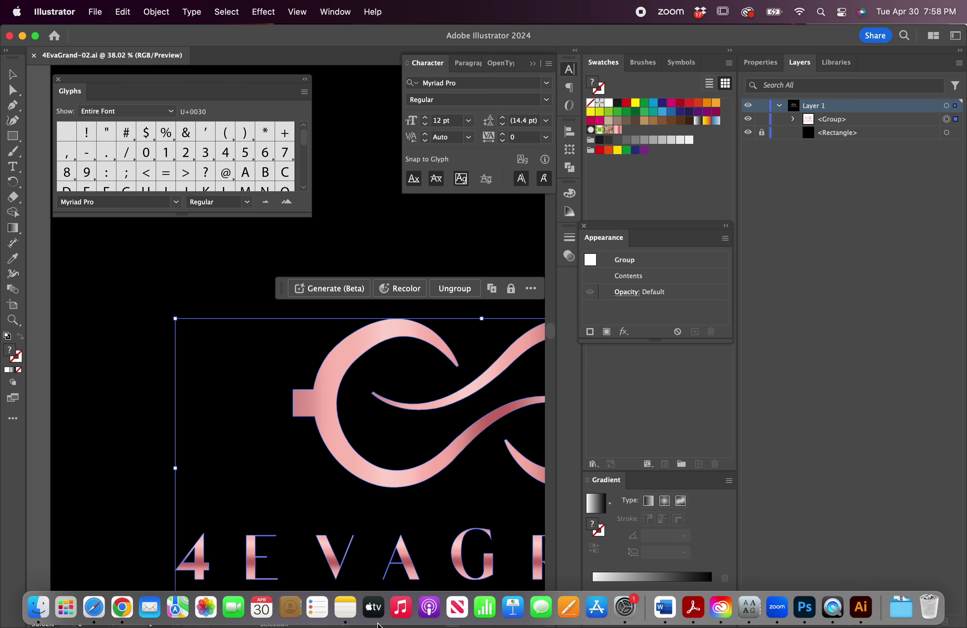
click(137, 609)
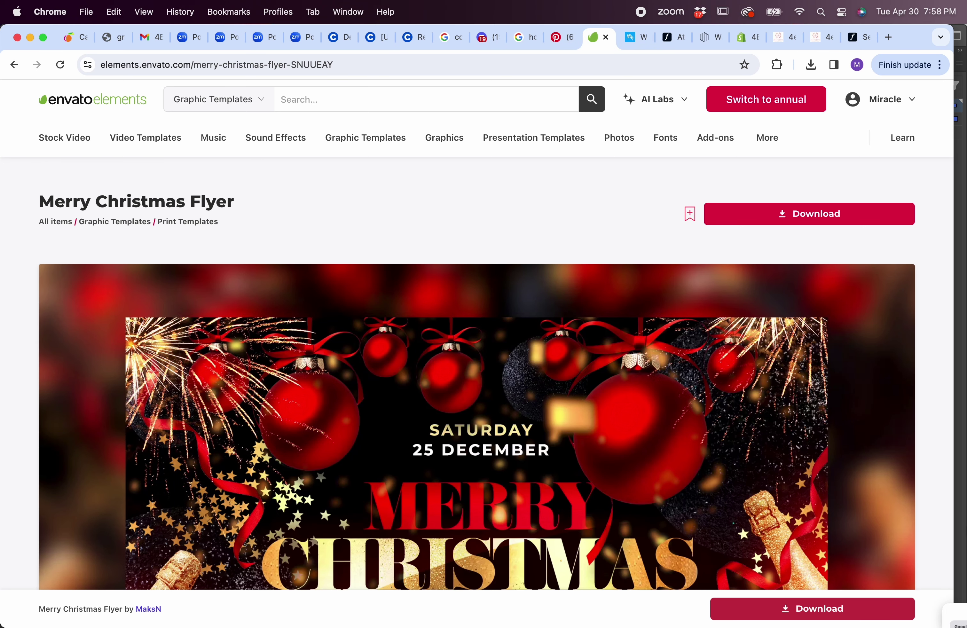
click(805, 608)
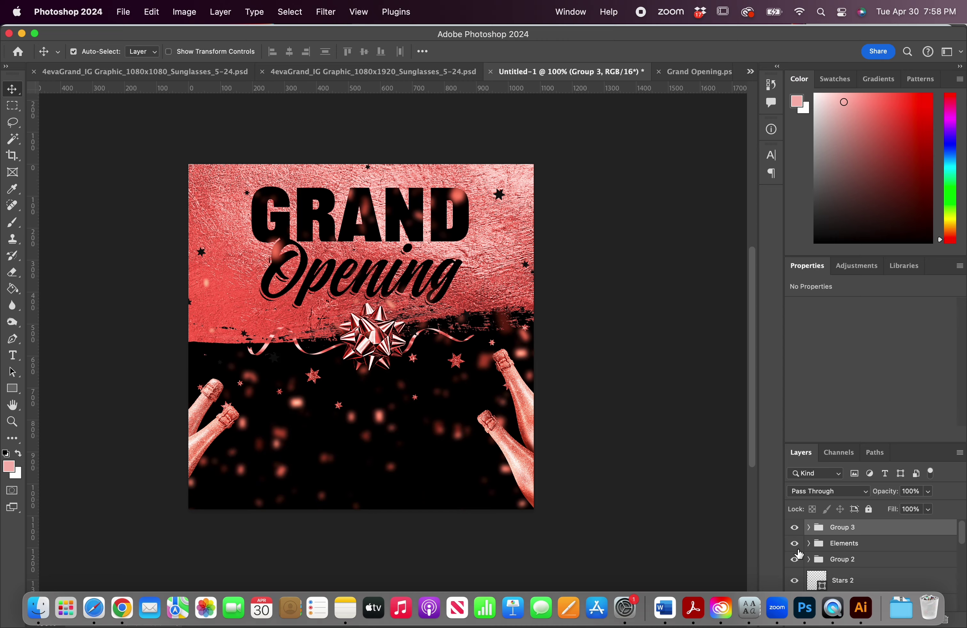
key(super+v)
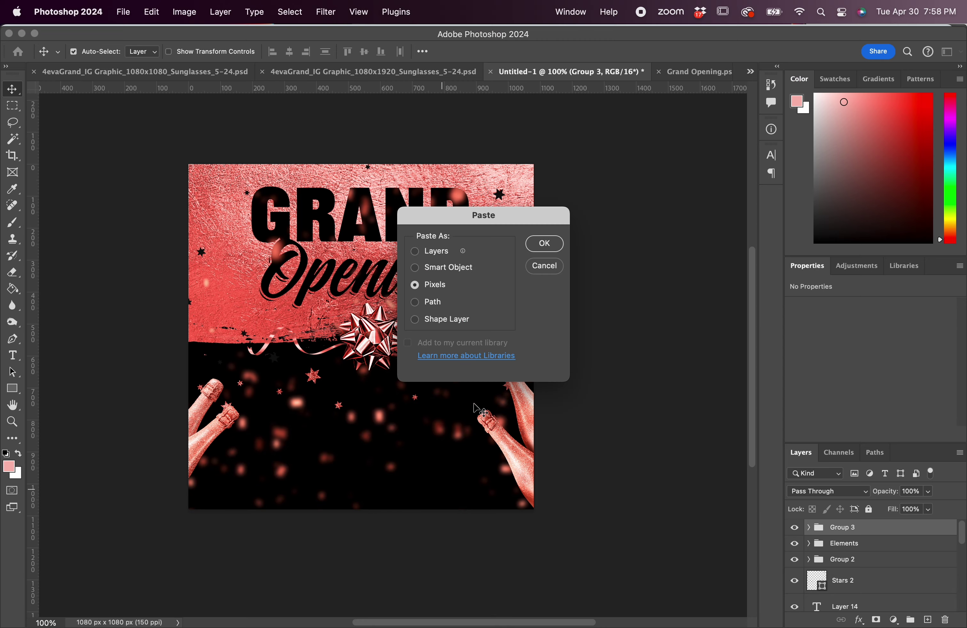
click(426, 270)
click(546, 243)
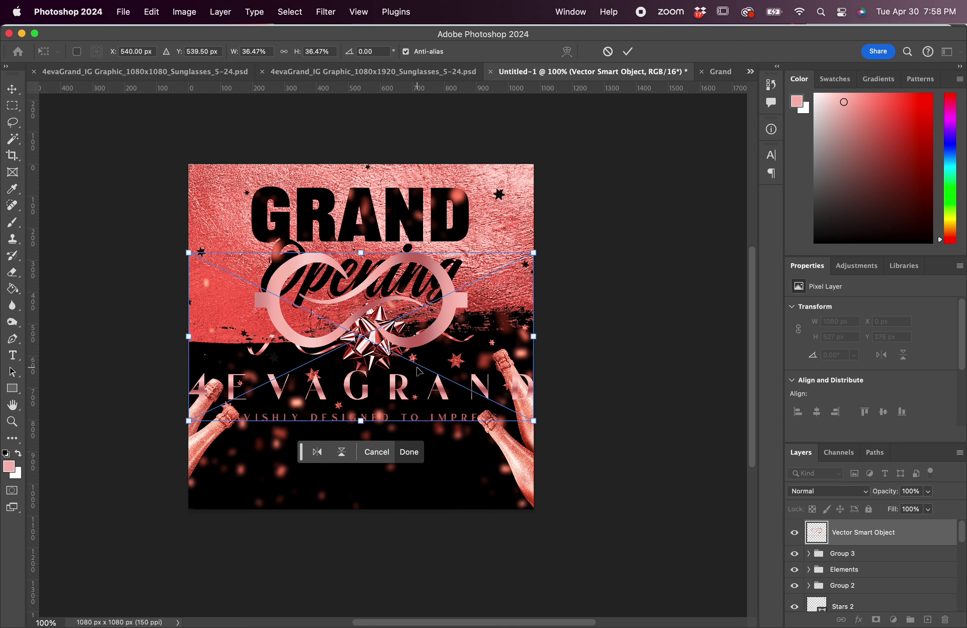
- Scale the pasted 4EVAGRAND logo to 15.53% and centre it horizontally between the champagne bottles in the graphic's lower half
drag(534, 422, 404, 433)
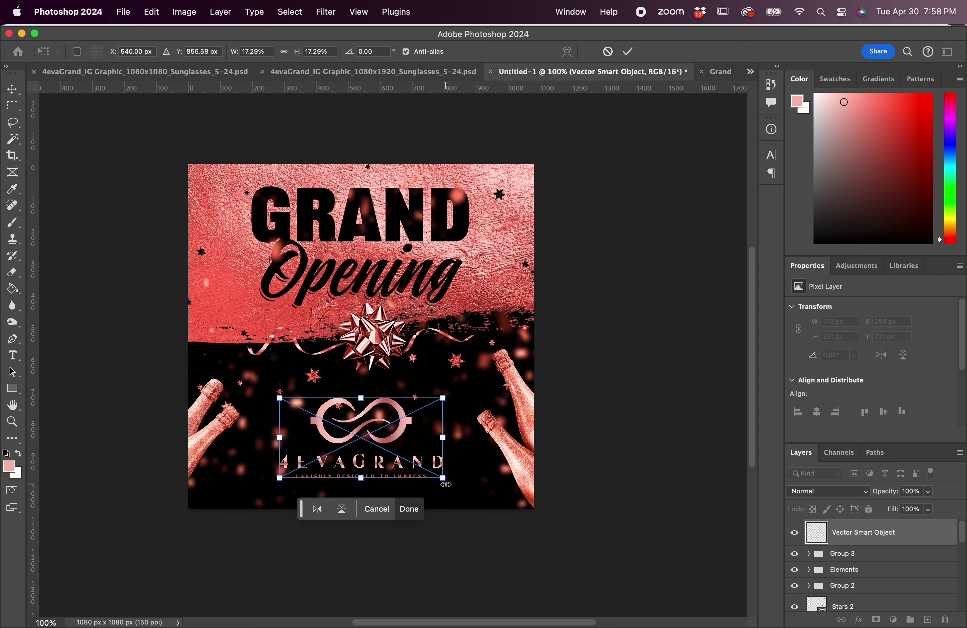
drag(446, 484, 438, 480)
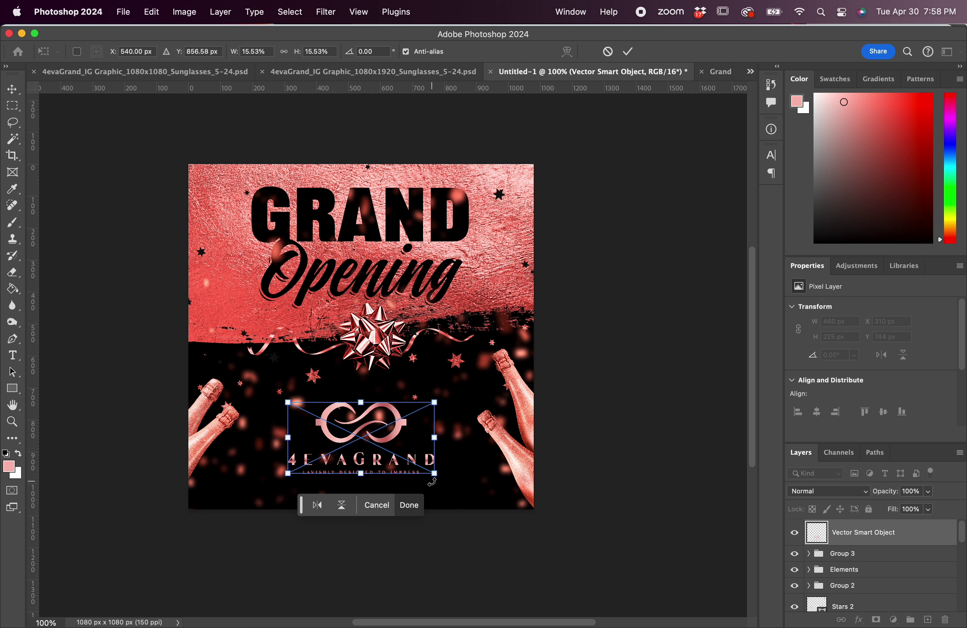
key(Return)
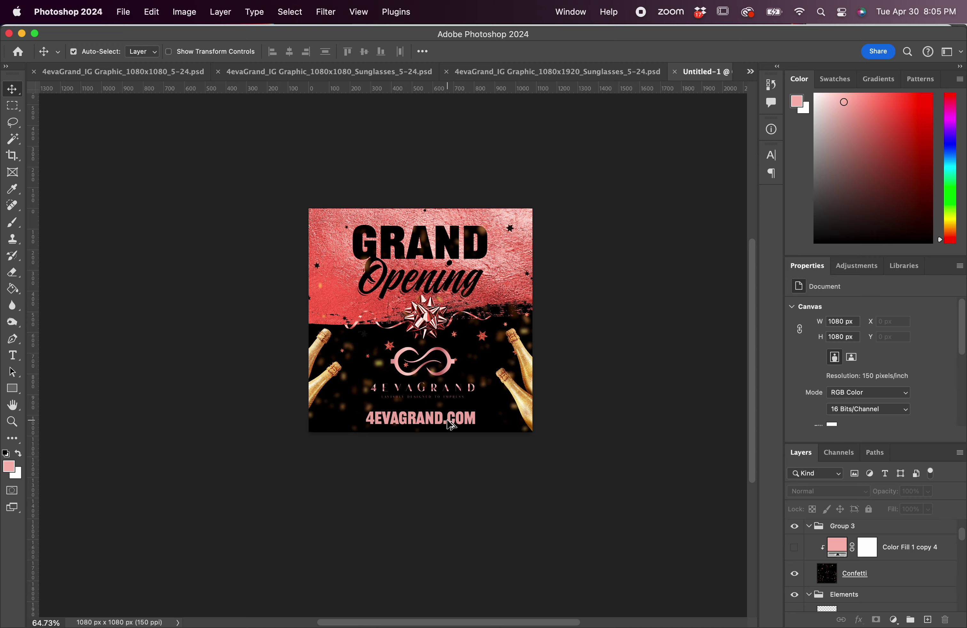
- Delete the hidden Color Fill 1 copy 4 layer above Confetti in Group 3
scroll(451, 424, up, 5)
scroll(453, 426, down, 5)
scroll(453, 428, up, 3)
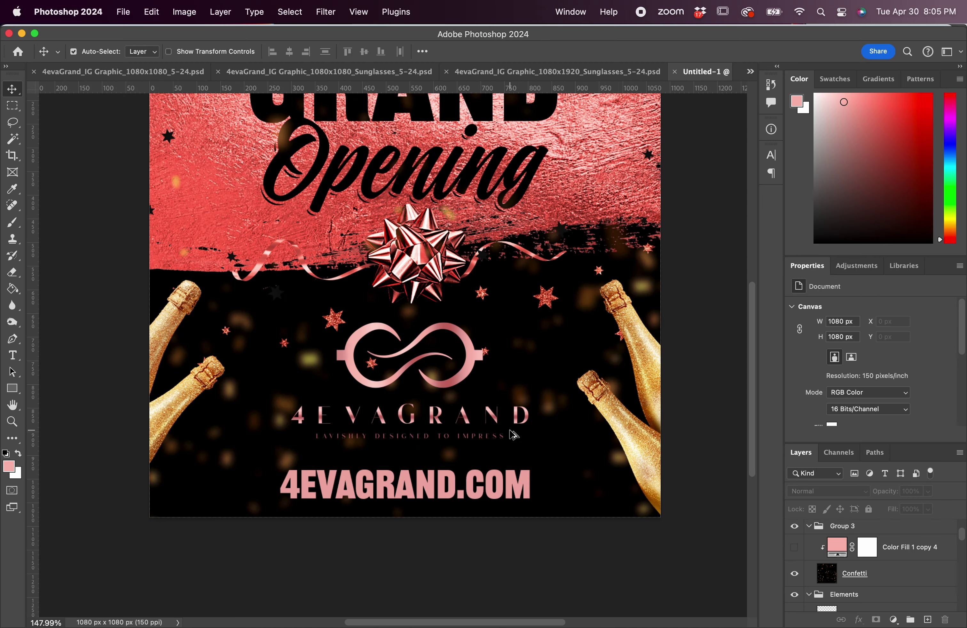
scroll(513, 434, down, 3)
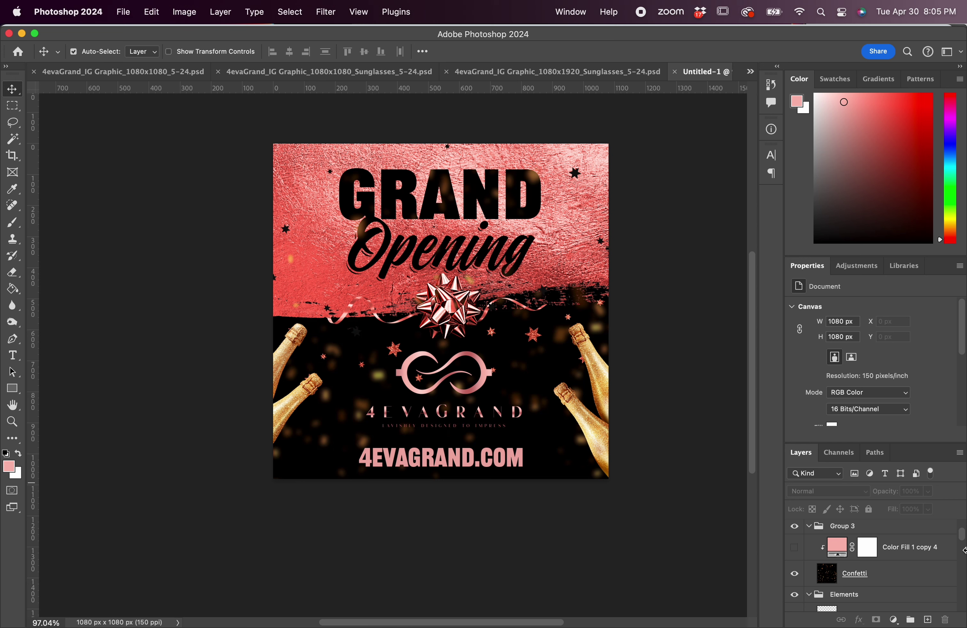
click(942, 553)
key(BackSpace)
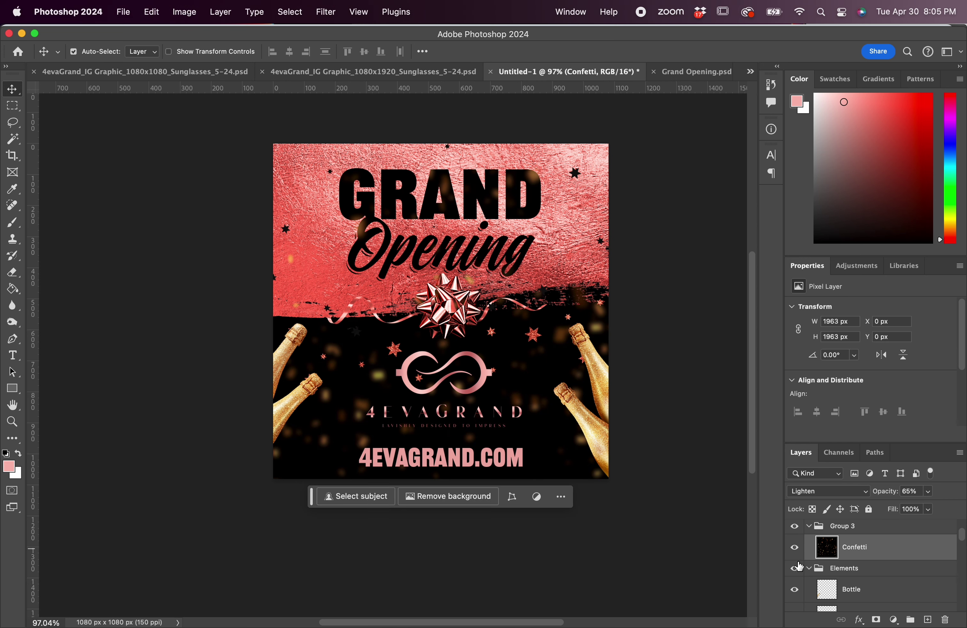
- Raise the Confetti layer's opacity to 85%
click(930, 492)
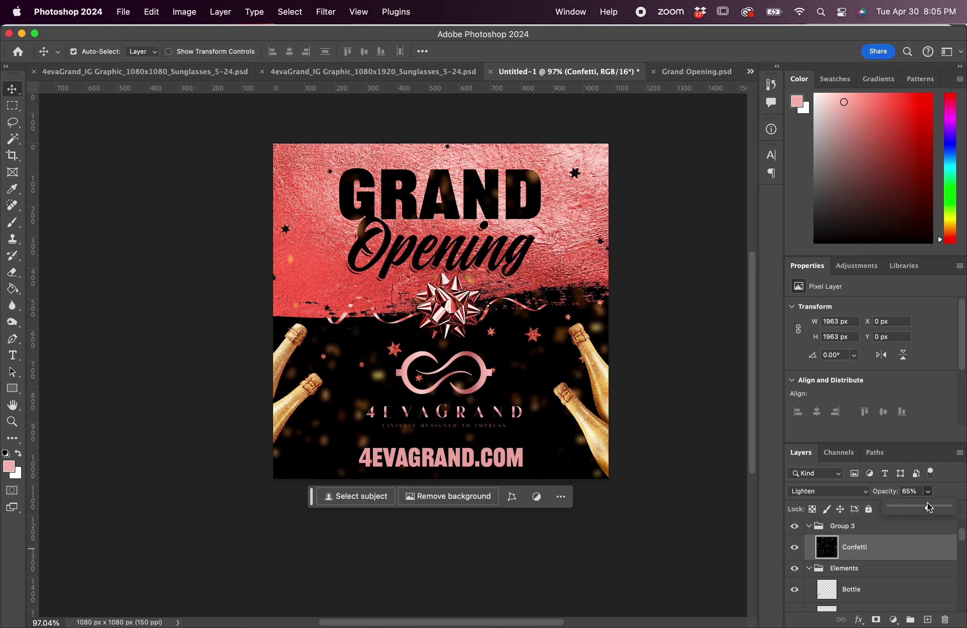
drag(932, 508, 939, 508)
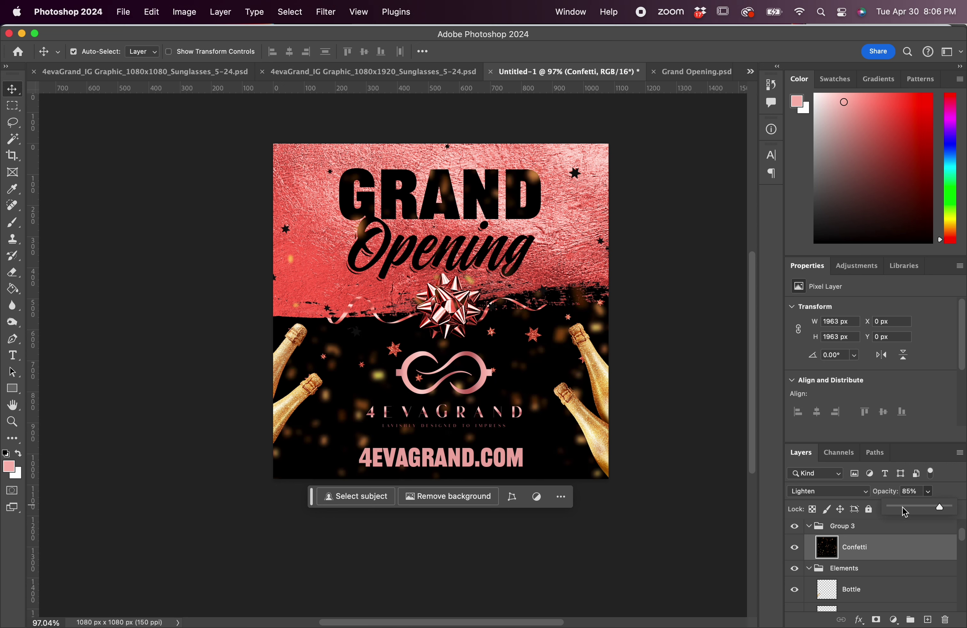
click(692, 475)
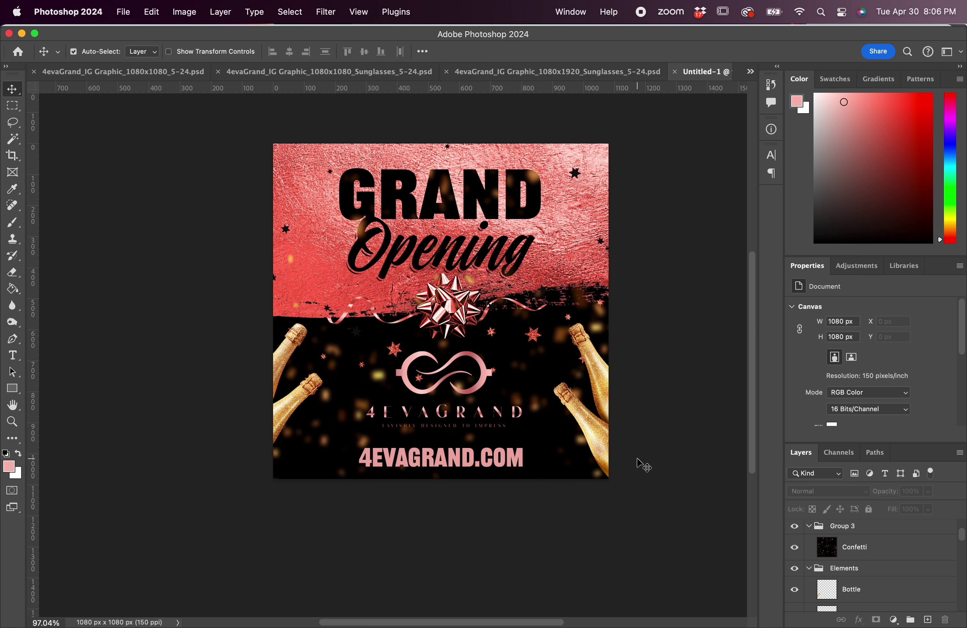
- Create a new document 1080 px wide and 1920 px high at a resolution of 150 pixels/inch
scroll(639, 451, down, 3)
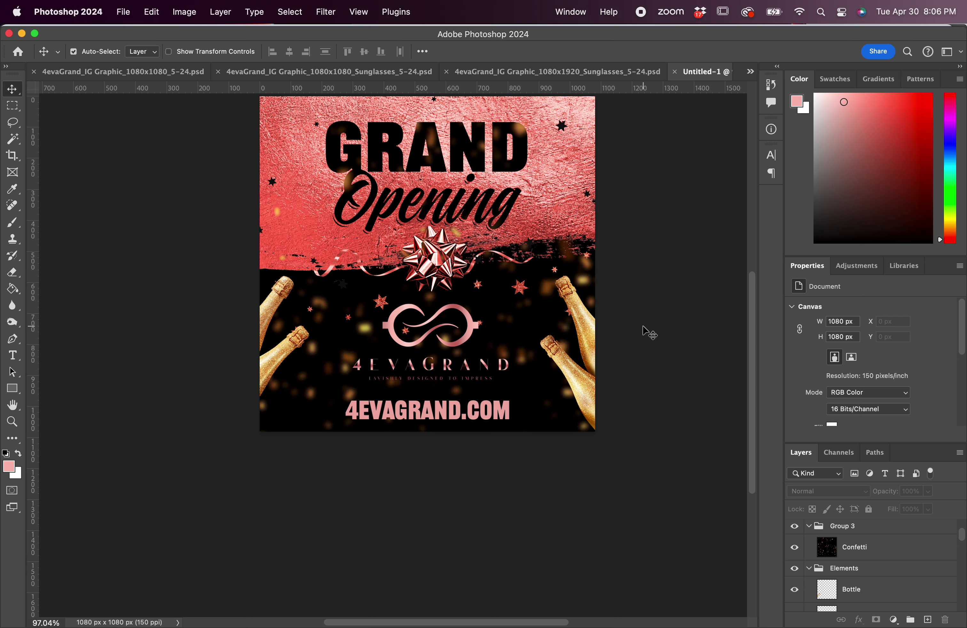
key(super+n)
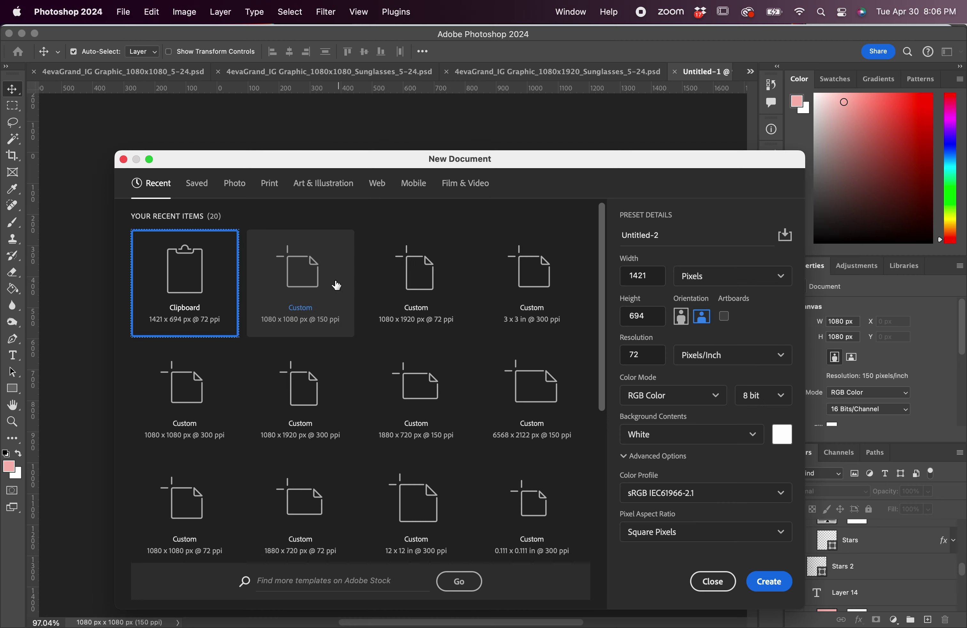
double_click(653, 276)
text(1080)
double_click(646, 319)
text(192)
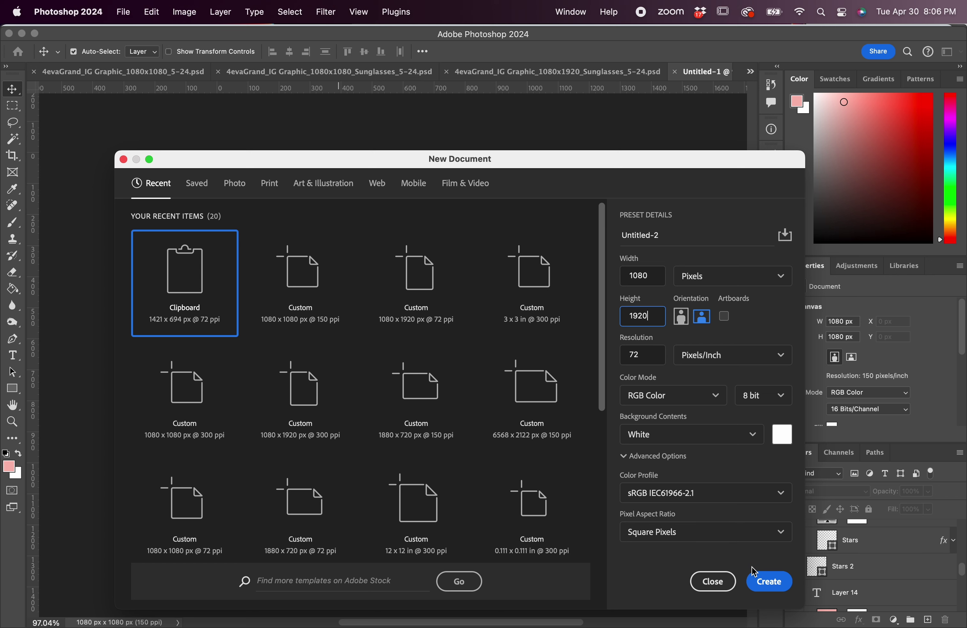
click(650, 353)
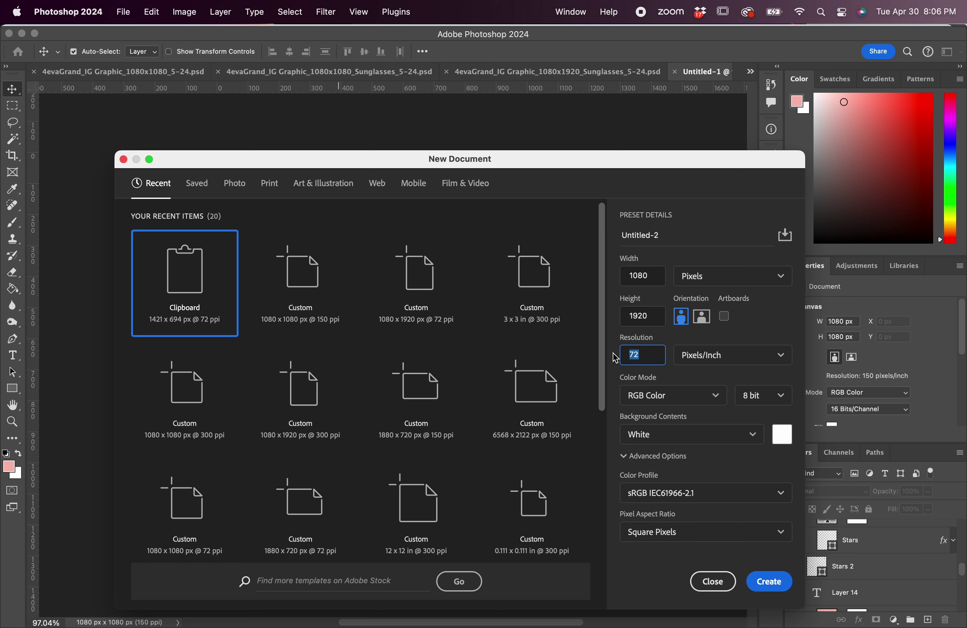
text(150)
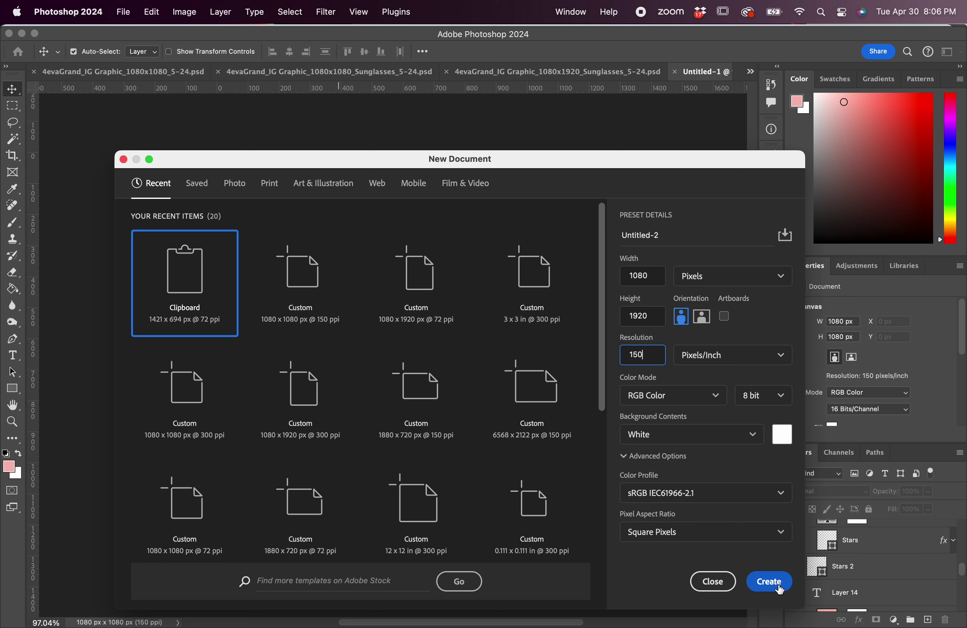
click(779, 587)
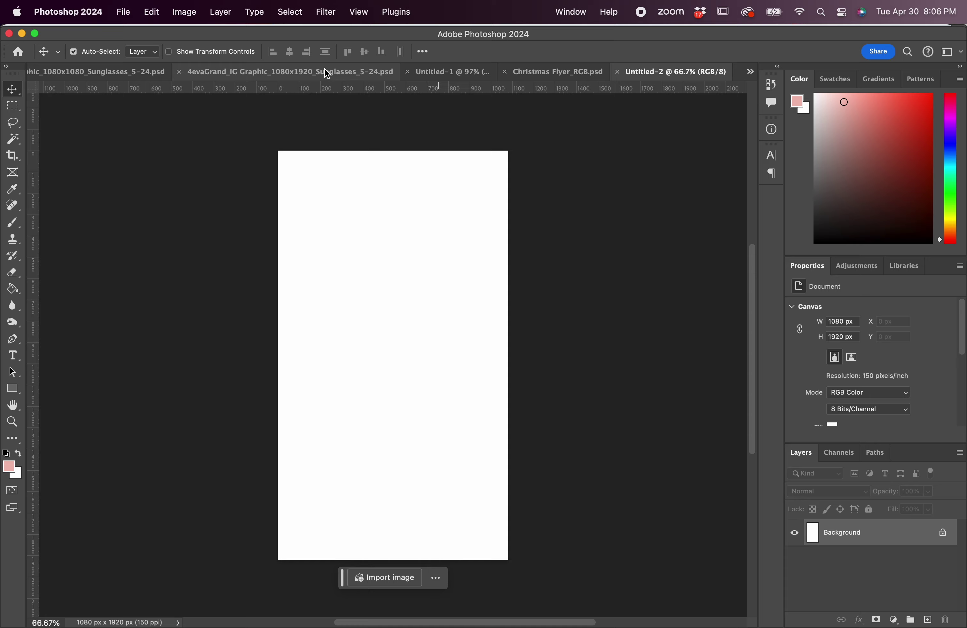
- Check the image size and resolution of the square Untitled-1 graphic without changing them
click(445, 74)
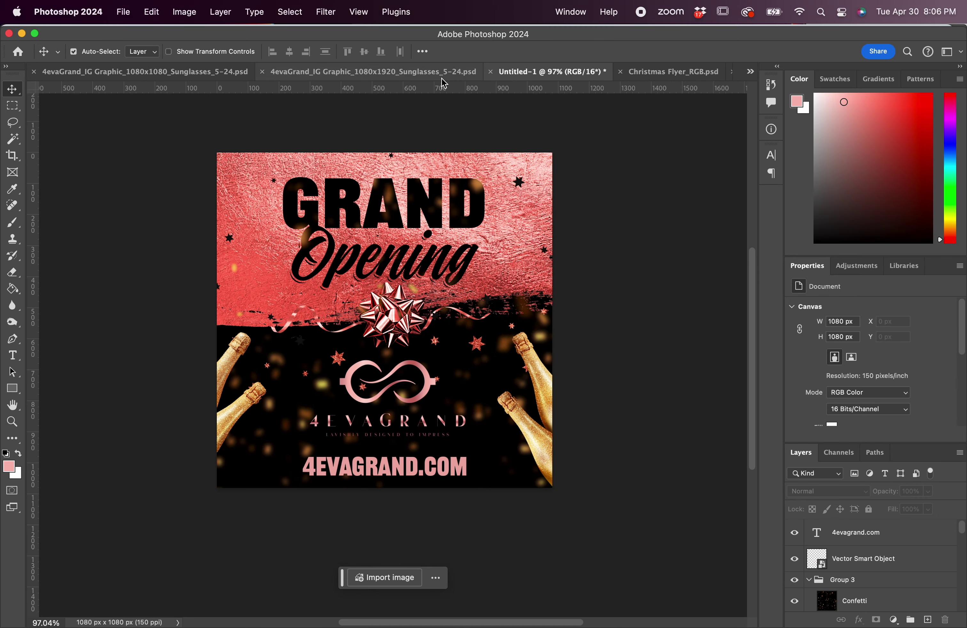
click(183, 13)
click(204, 112)
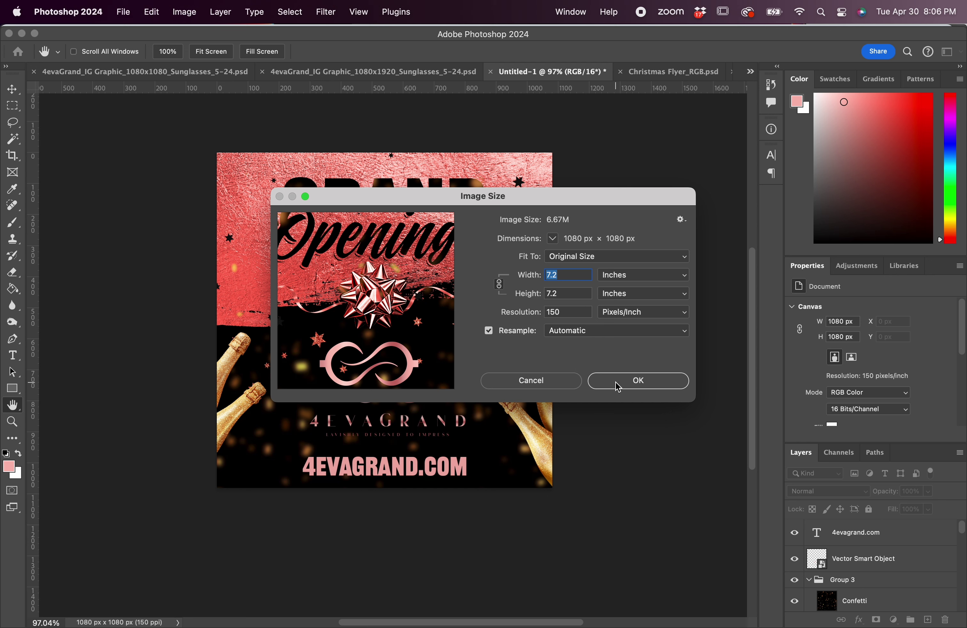
click(576, 386)
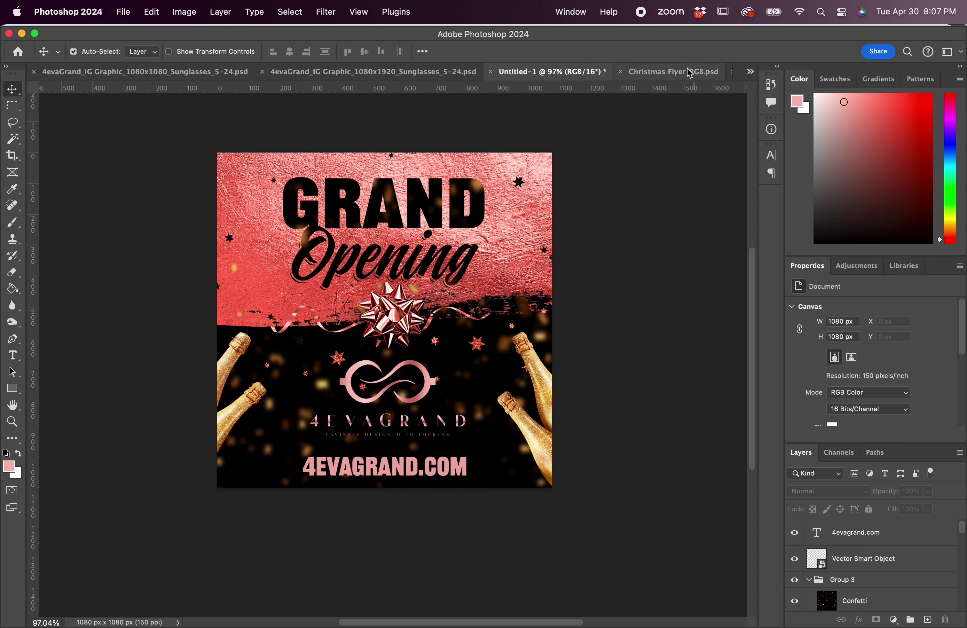
- Select the Grand Opening artwork's layers in Untitled-1 and copy them into Untitled-2
drag(168, 169, 630, 470)
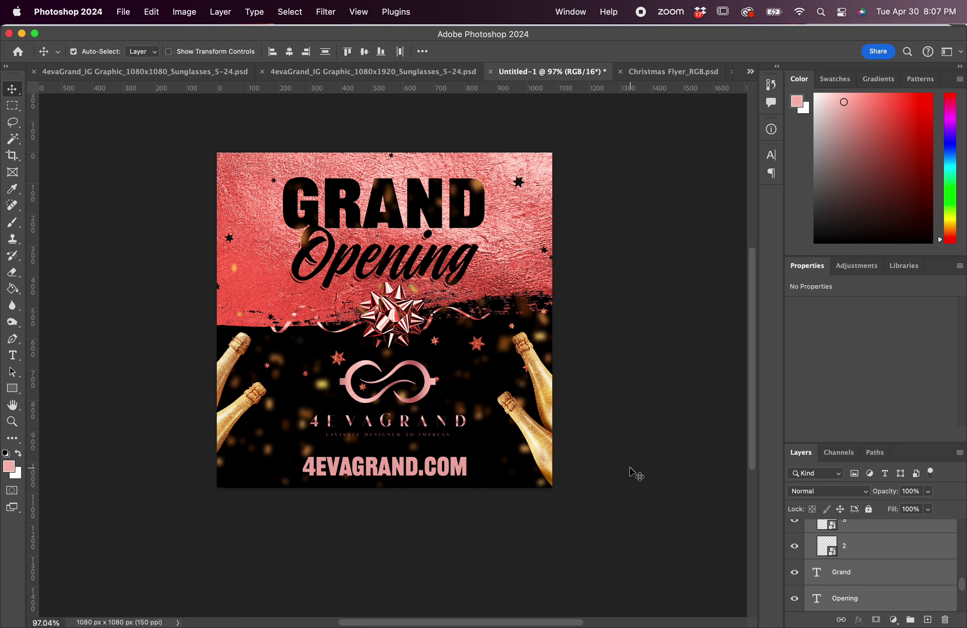
click(750, 72)
drag(758, 146, 535, 266)
click(512, 280)
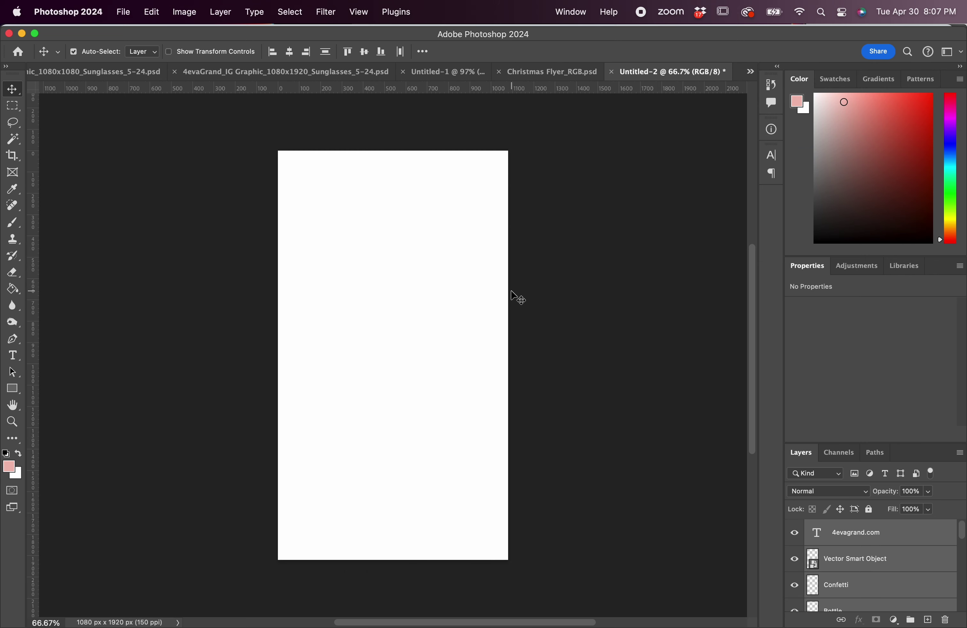
click(455, 345)
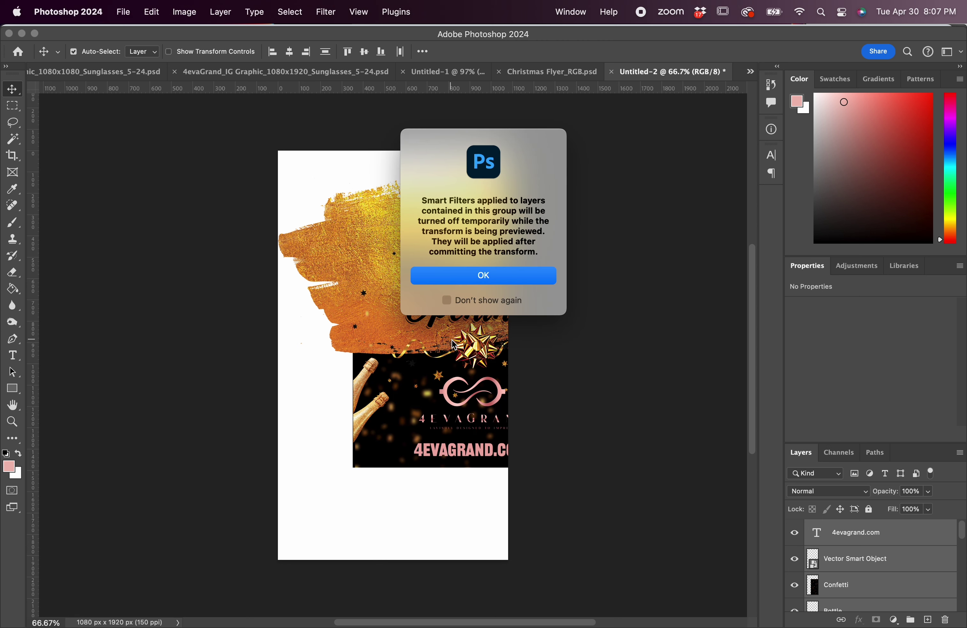
- Centre the copied artwork across the tall canvas, scale it to 109.42% and move it up to cover the canvas's upper part
click(465, 275)
drag(480, 296, 402, 296)
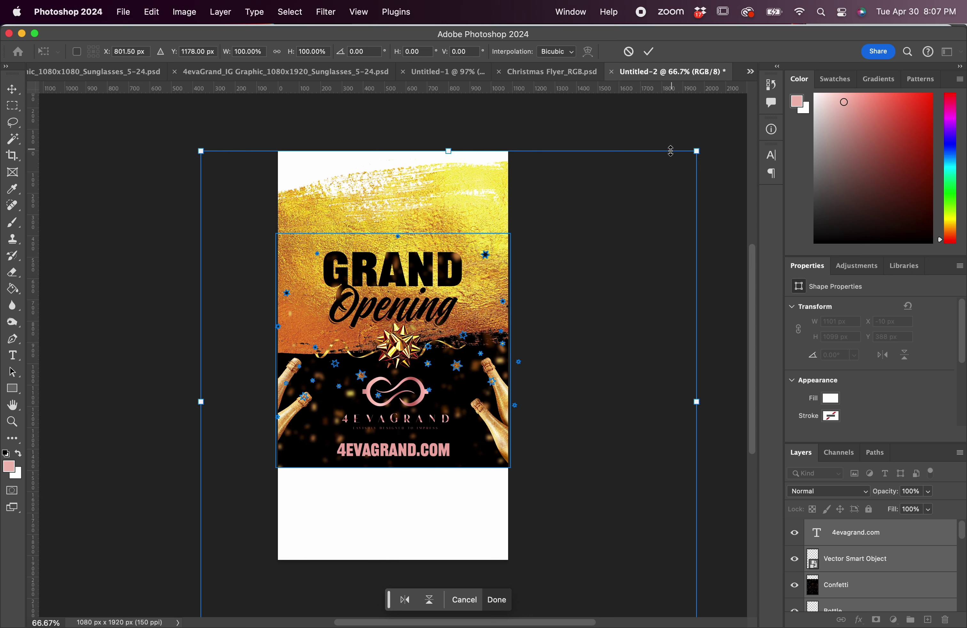
drag(696, 151, 720, 127)
drag(450, 269, 455, 212)
scroll(454, 224, down, 3)
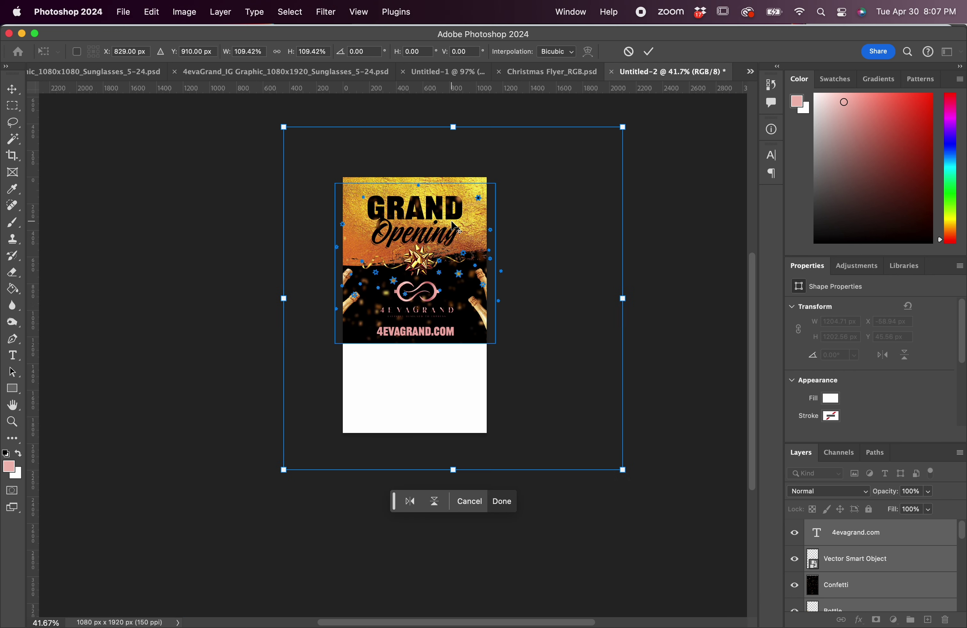
- Reduce the artwork's scale to 101.06% and shift it slightly left to fit the canvas width
drag(623, 470, 614, 462)
scroll(459, 328, up, 5)
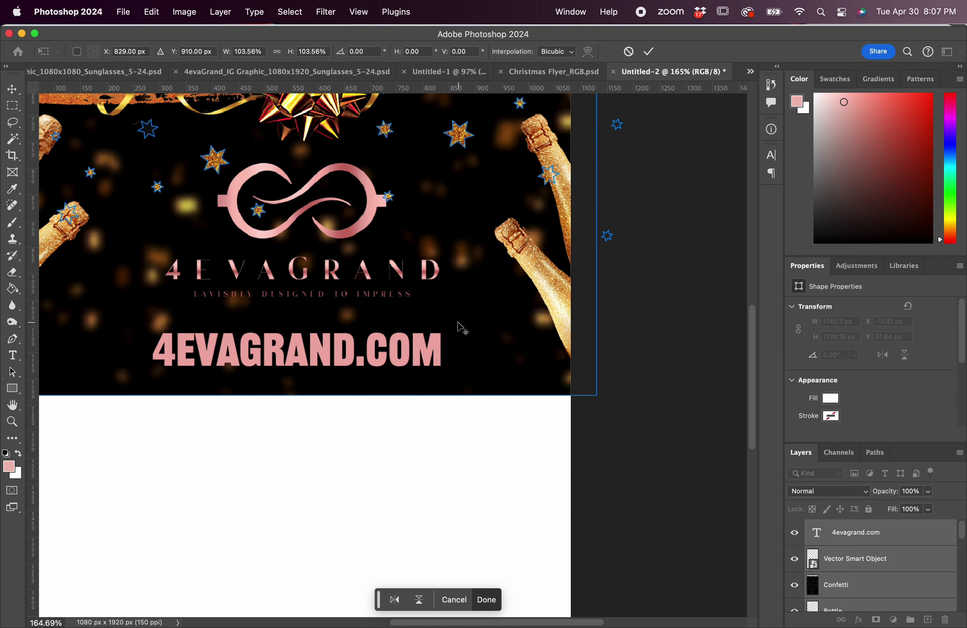
scroll(461, 327, down, 5)
scroll(461, 328, up, 6)
drag(602, 299, 592, 300)
scroll(579, 318, down, 4)
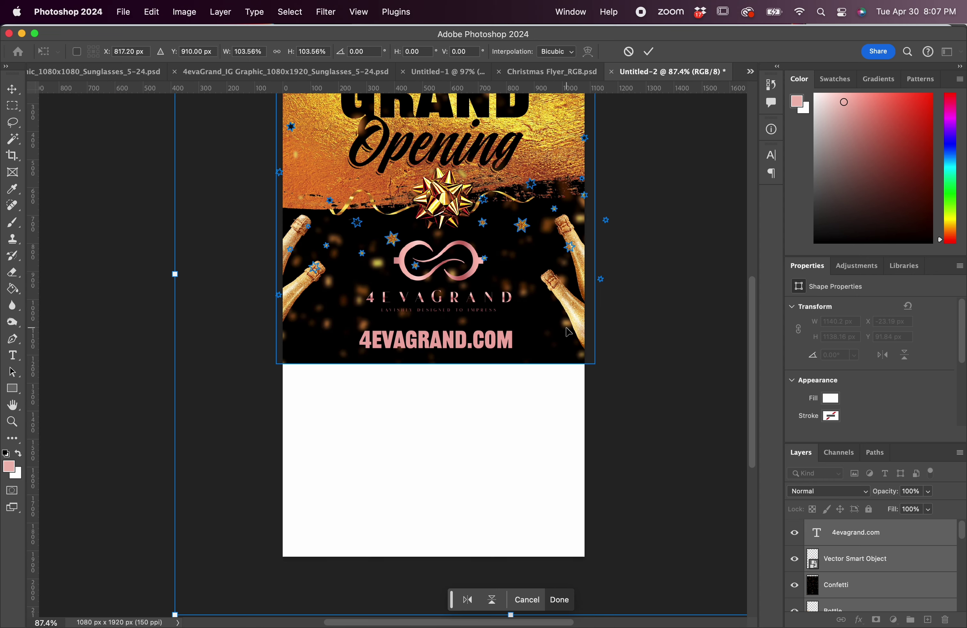
scroll(599, 356, down, 4)
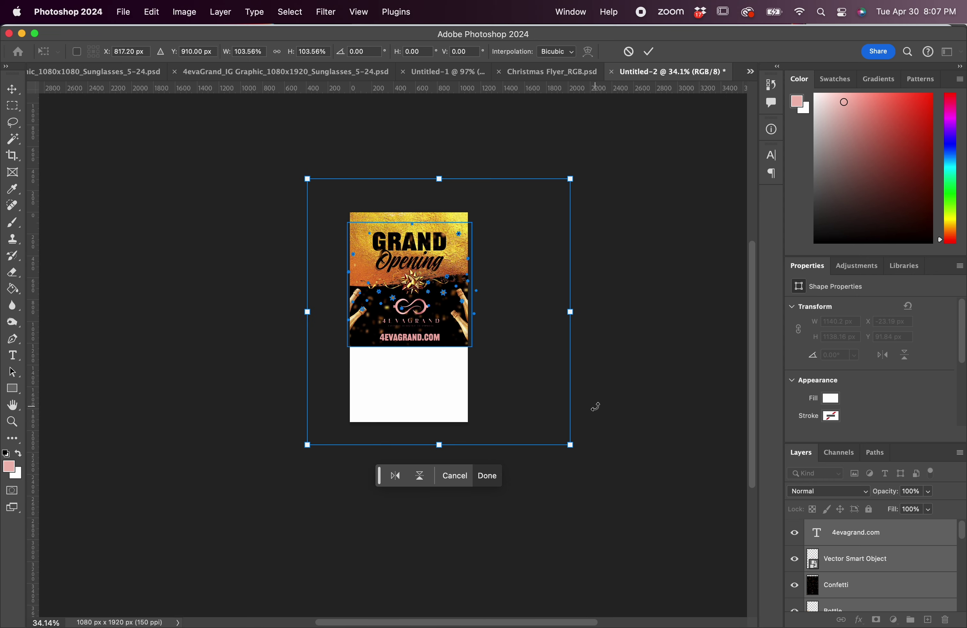
drag(573, 449, 566, 441)
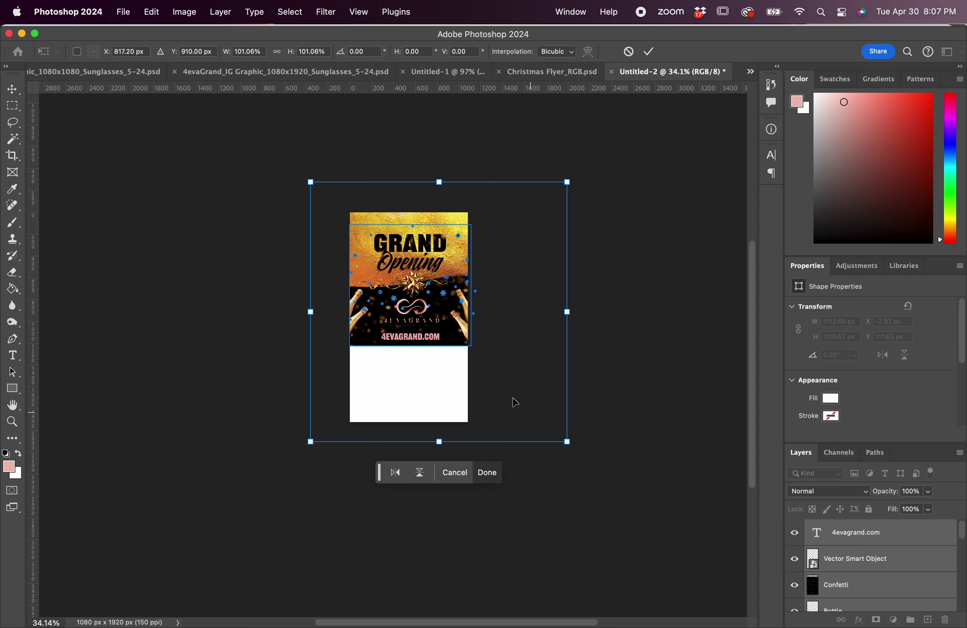
scroll(513, 363, up, 4)
drag(599, 344, 594, 342)
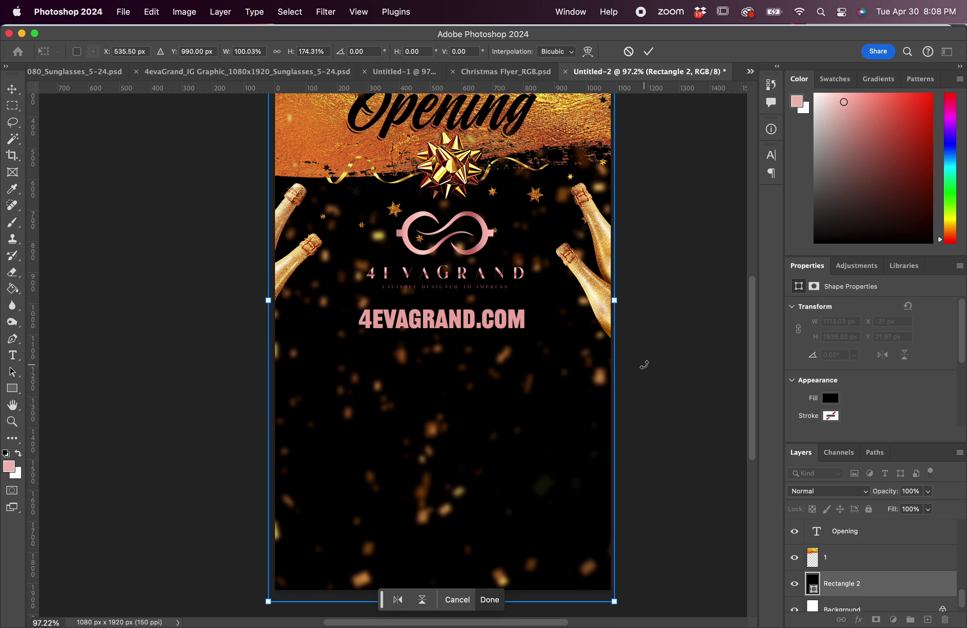
- Stretch the black Rectangle 2 to 174.31% height and move the 4EVAGRAND.COM text down near the bottom of the canvas
key(Return)
drag(522, 321, 506, 525)
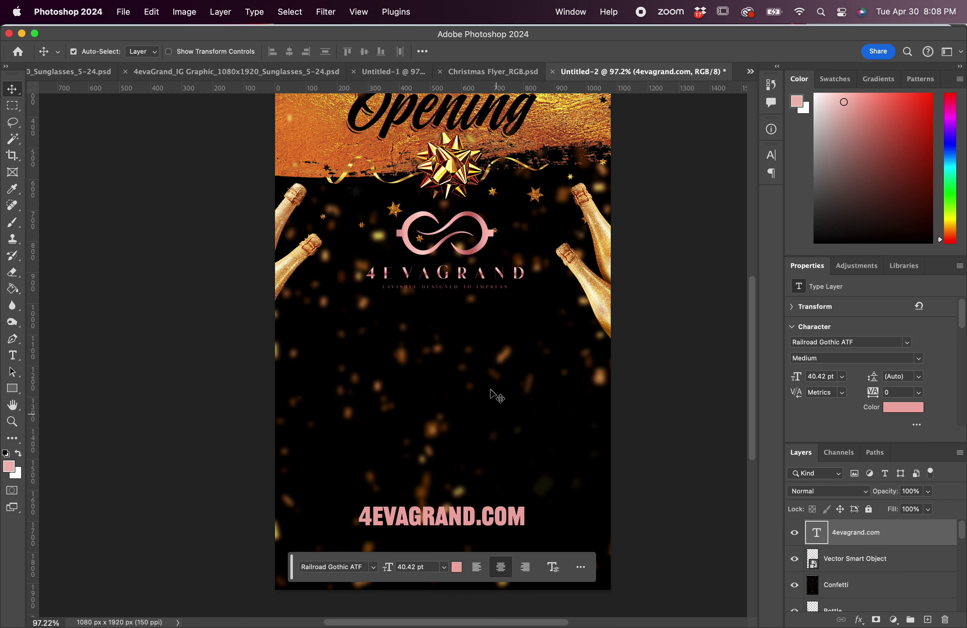
click(485, 239)
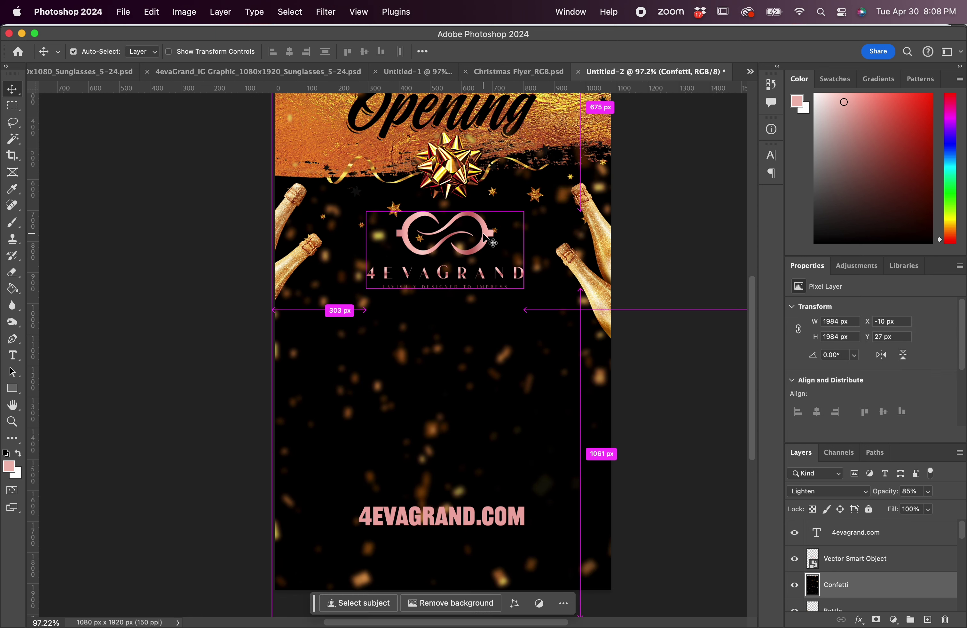
- Scale the 4EVAGRAND logo to 24.19% and place it between the bottles at about X 188, Y 843 px
drag(484, 238, 481, 386)
key(super+t)
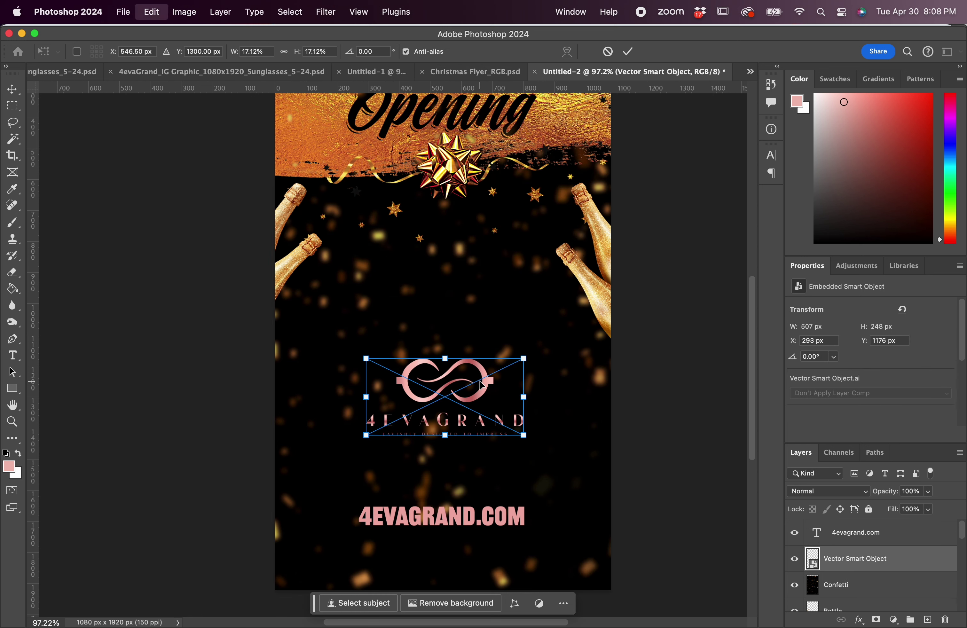
drag(524, 436, 556, 452)
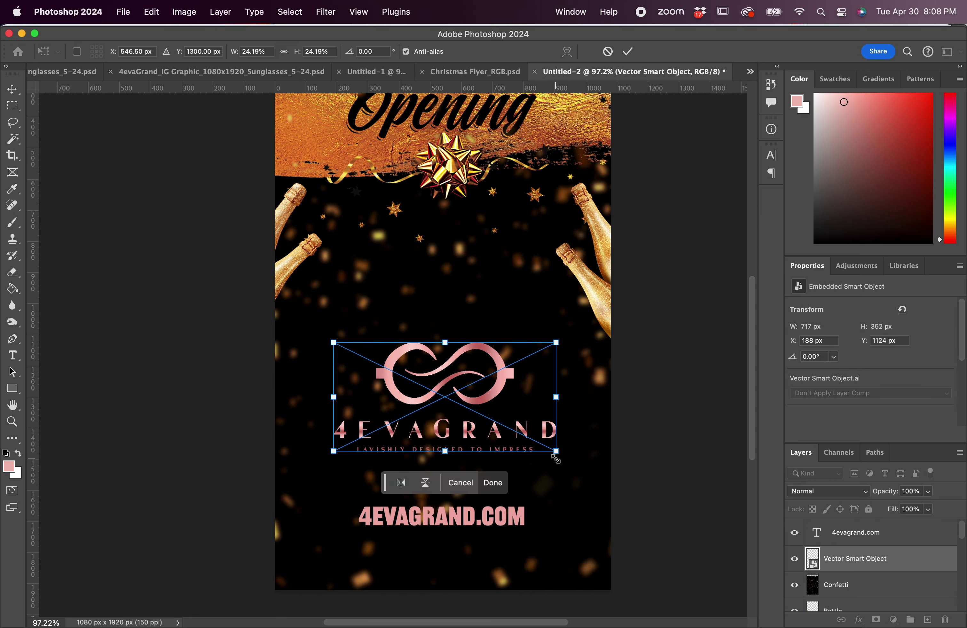
drag(470, 393, 470, 306)
key(Return)
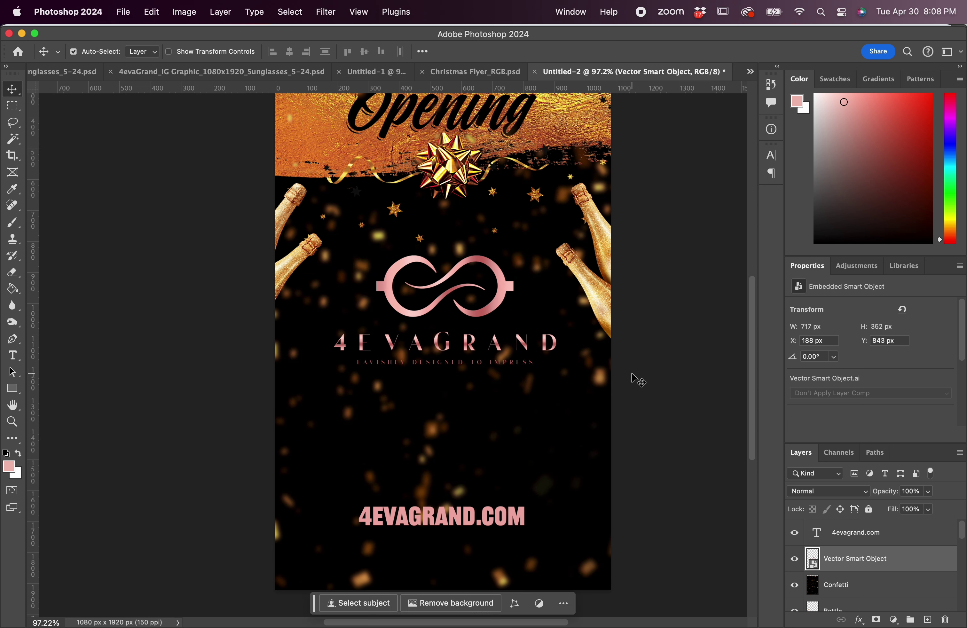
- Lower the 4EVAGRAND.COM text slightly and draw a black rectangle about 1179 x 722 px beneath it, covering the canvas's lower part
scroll(538, 400, down, 5)
drag(521, 334, 520, 356)
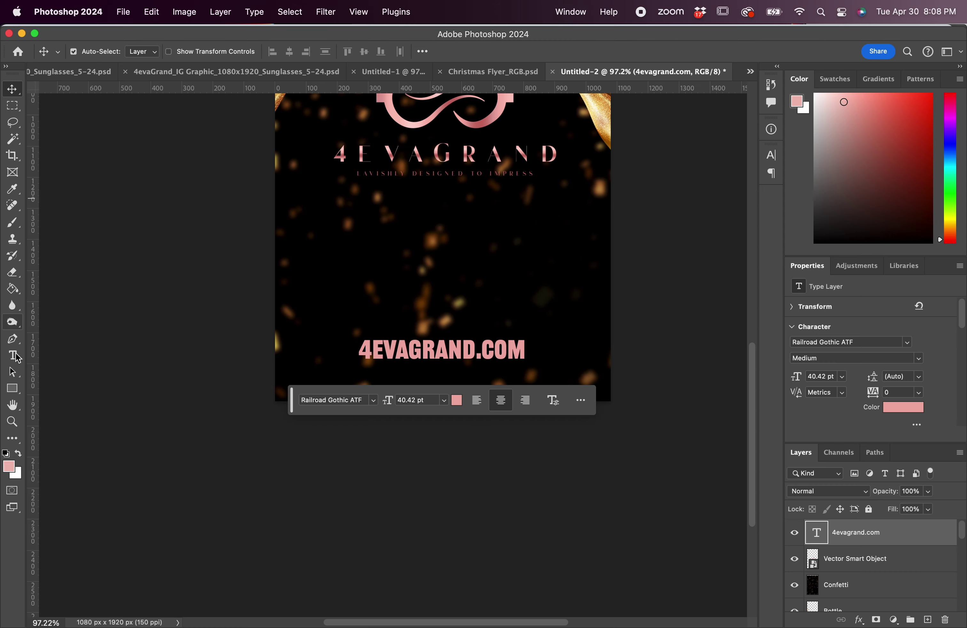
key(u)
drag(634, 442, 267, 218)
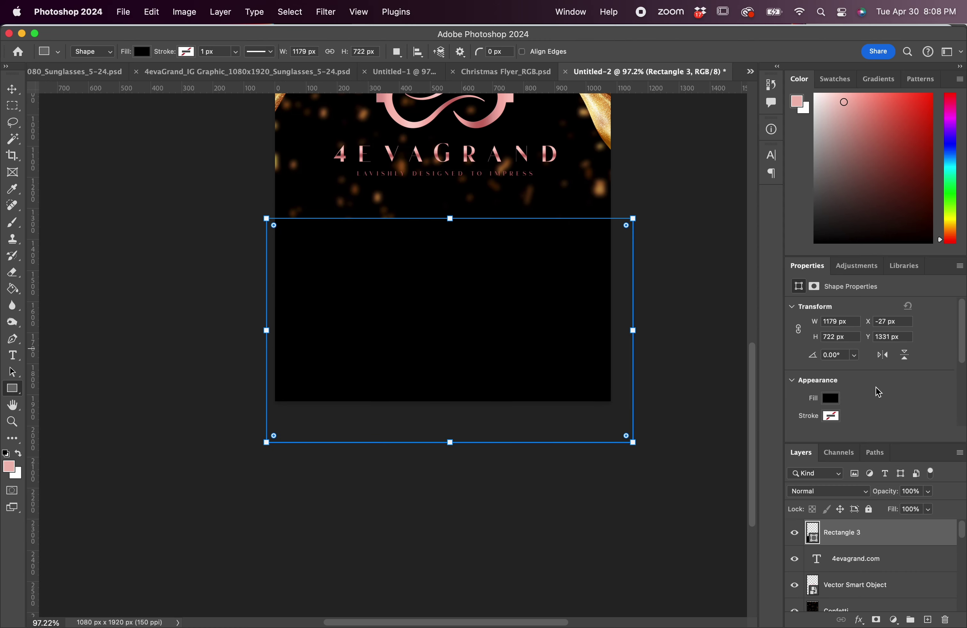
drag(868, 542, 869, 585)
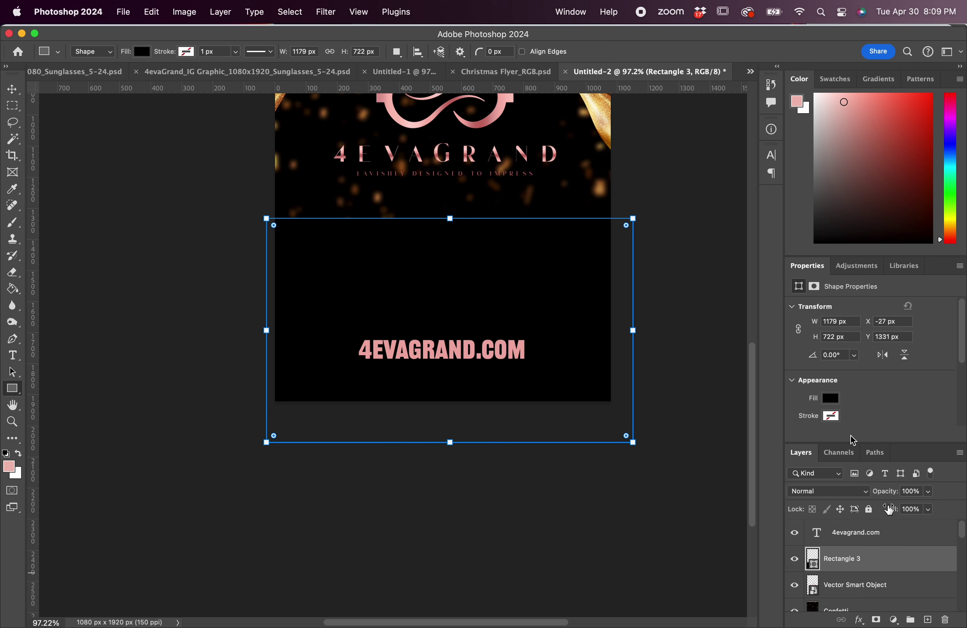
click(15, 89)
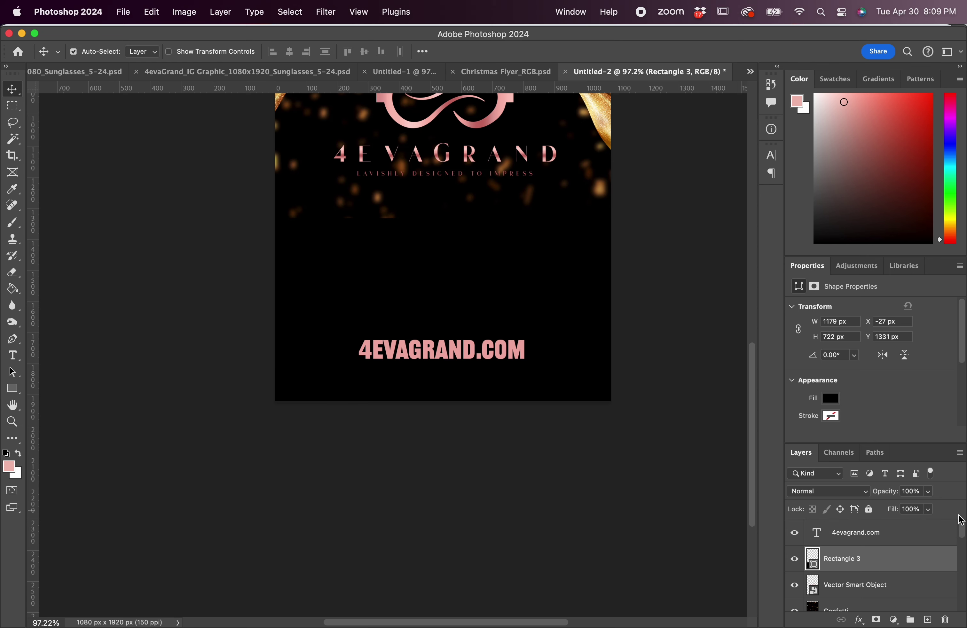
- Add a layer mask to Rectangle 3 and fade its upper edge with a horizontal stroke of a soft black 500 px brush
click(877, 620)
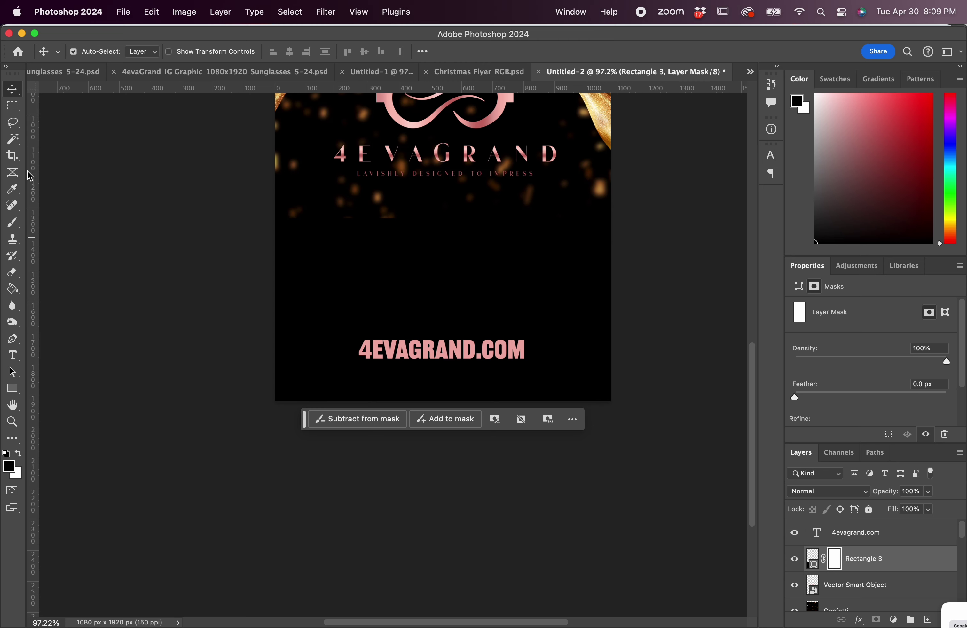
click(12, 227)
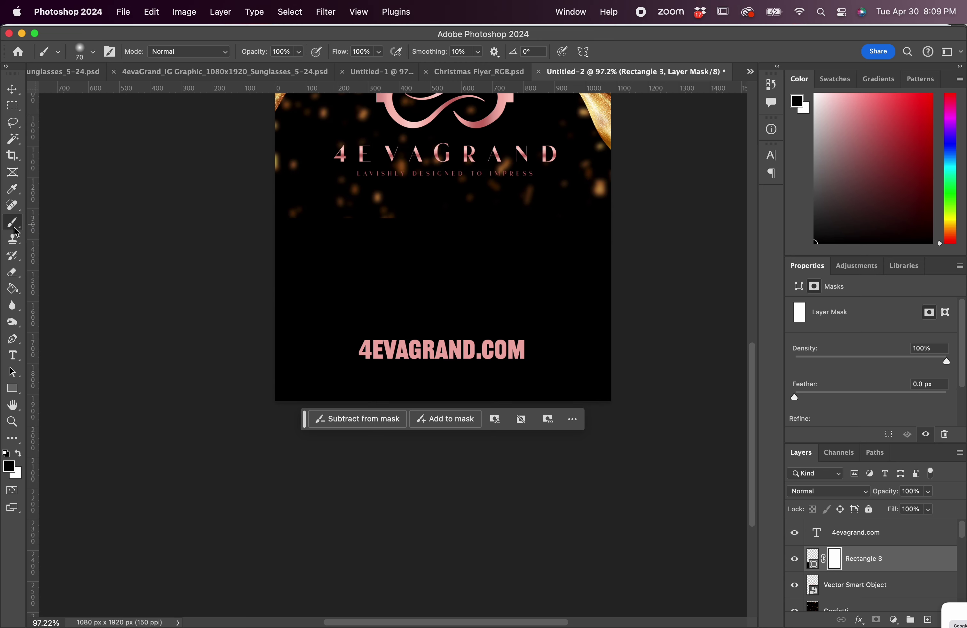
key(bracketright)
key(bracketright)
key(bracketright)
key(bracketright)
key(bracketright)
key(bracketright)
key(bracketright)
key(bracketright)
key(bracketright)
key(bracketright)
drag(256, 216, 672, 234)
click(12, 89)
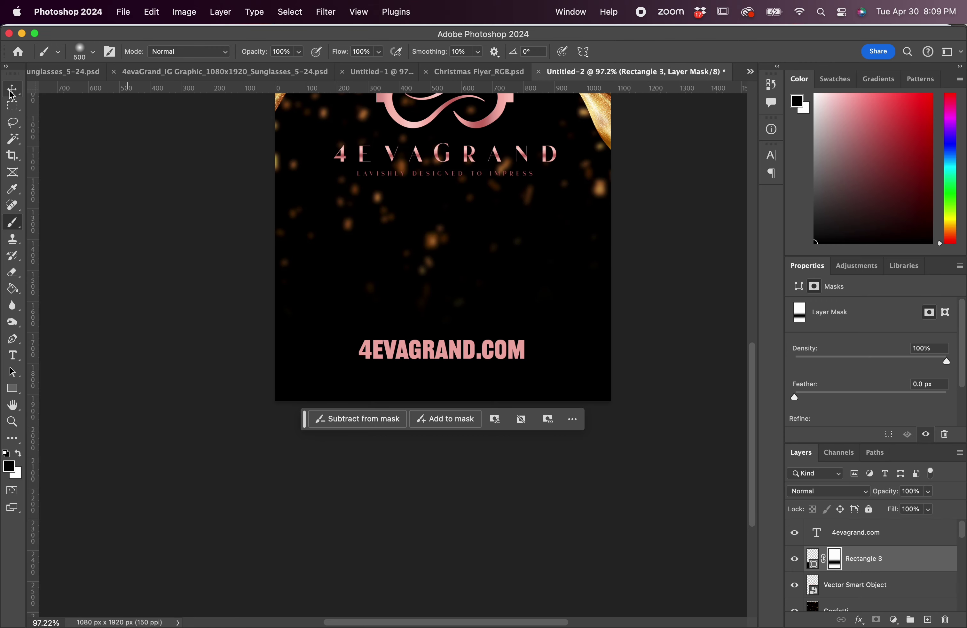
- Hide the Confetti layer and scale all four bottles together to 114.77%
scroll(338, 254, up, 5)
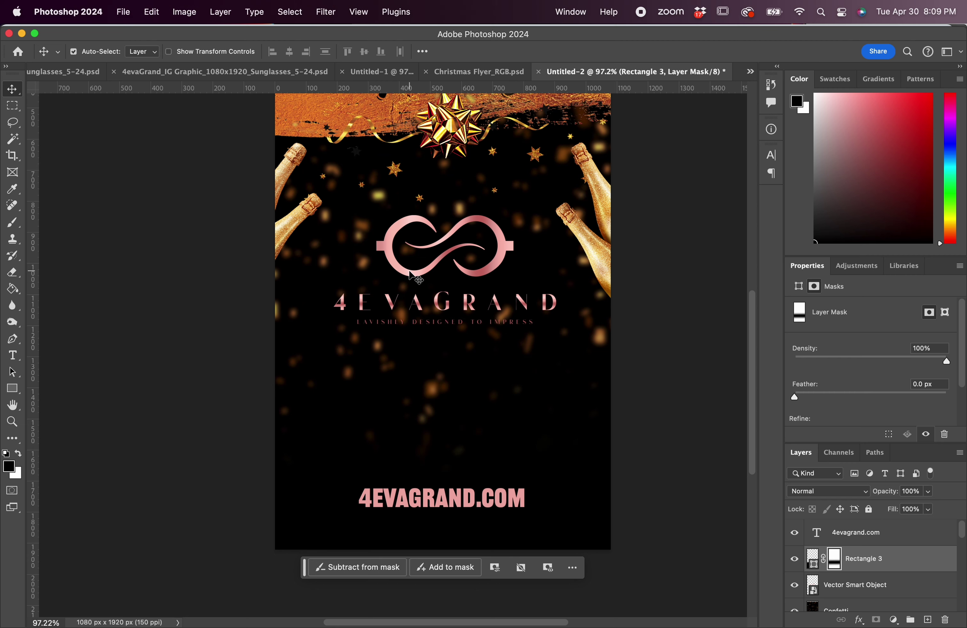
scroll(410, 273, up, 5)
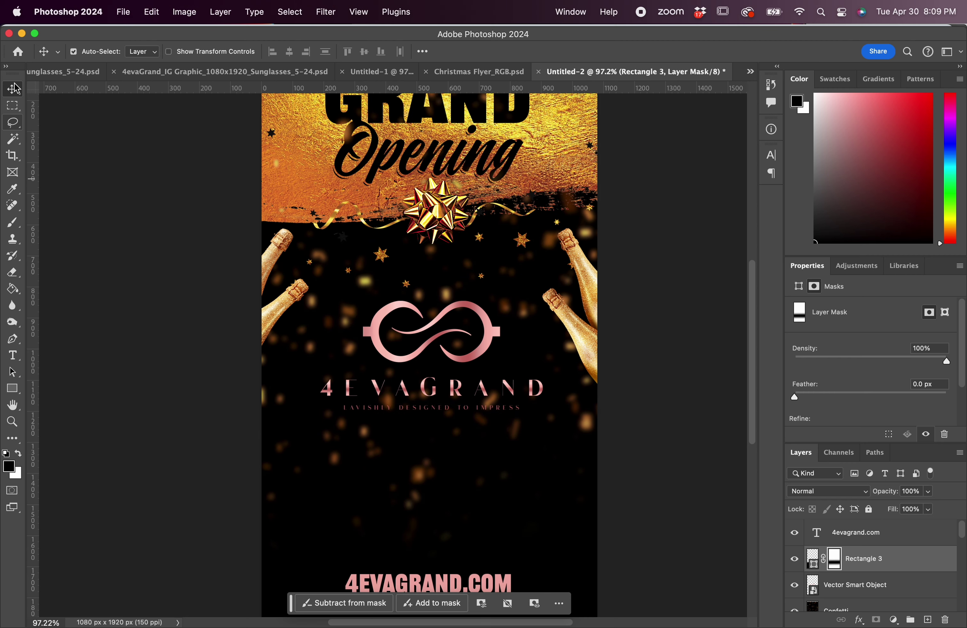
click(294, 310)
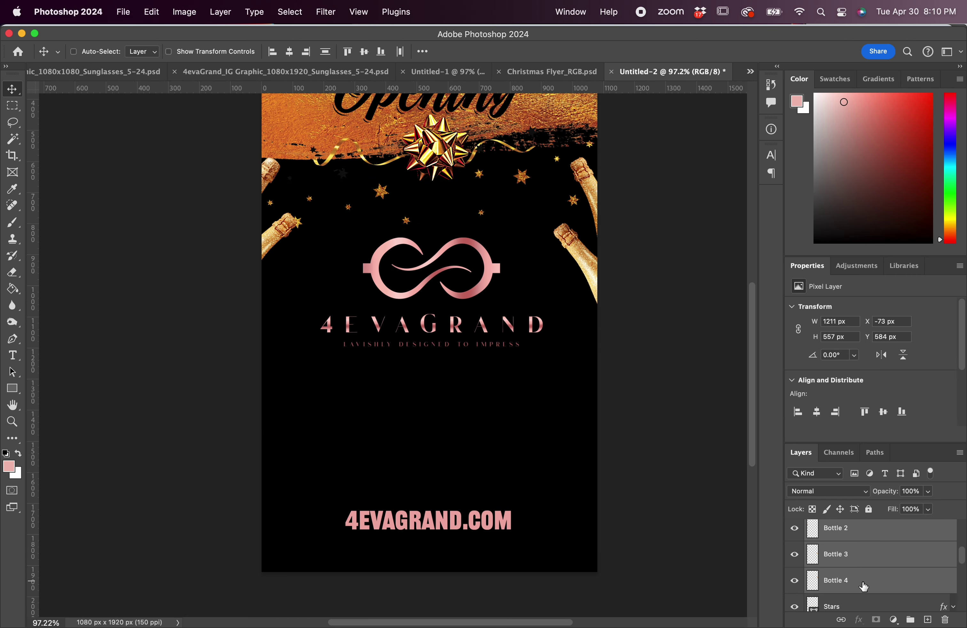
key(super+t)
drag(617, 331, 646, 345)
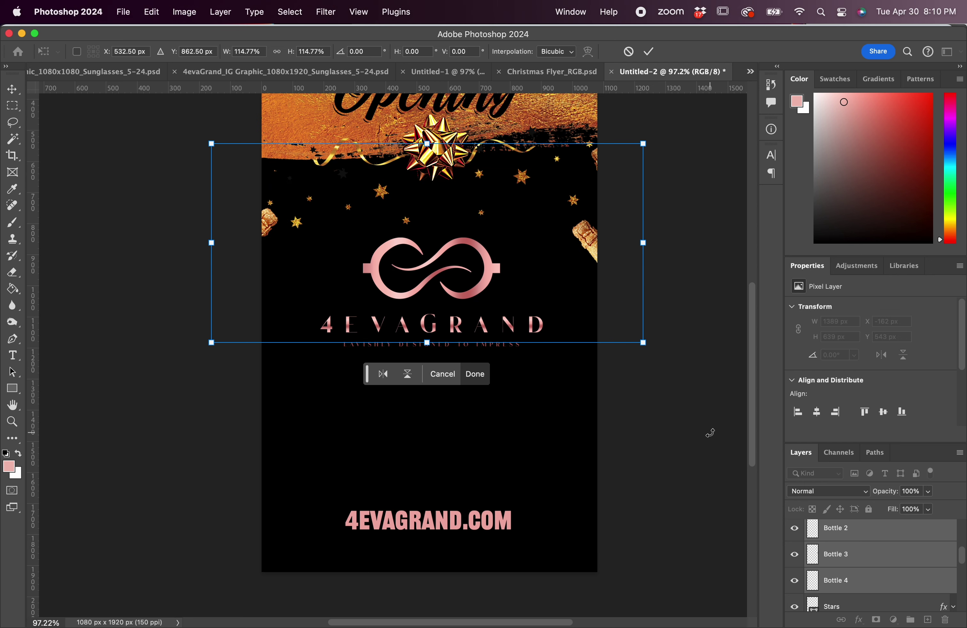
key(Return)
- Move Bottle and Bottle 2 down and inward along the canvas's left edge to about X -21, Y 843 px
scroll(864, 561, up, 1)
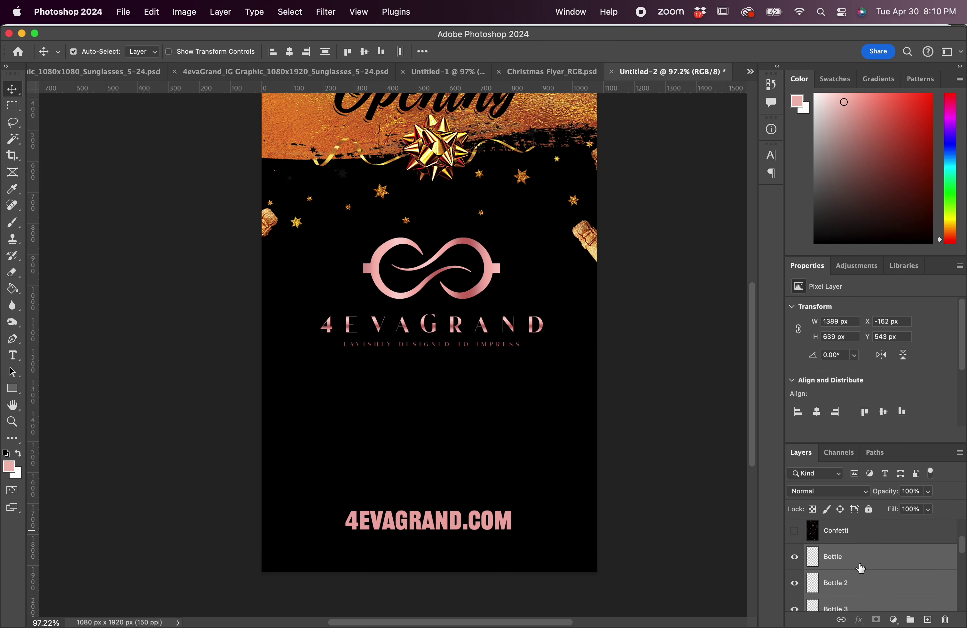
click(861, 569)
shift+click(857, 584)
key(super+t)
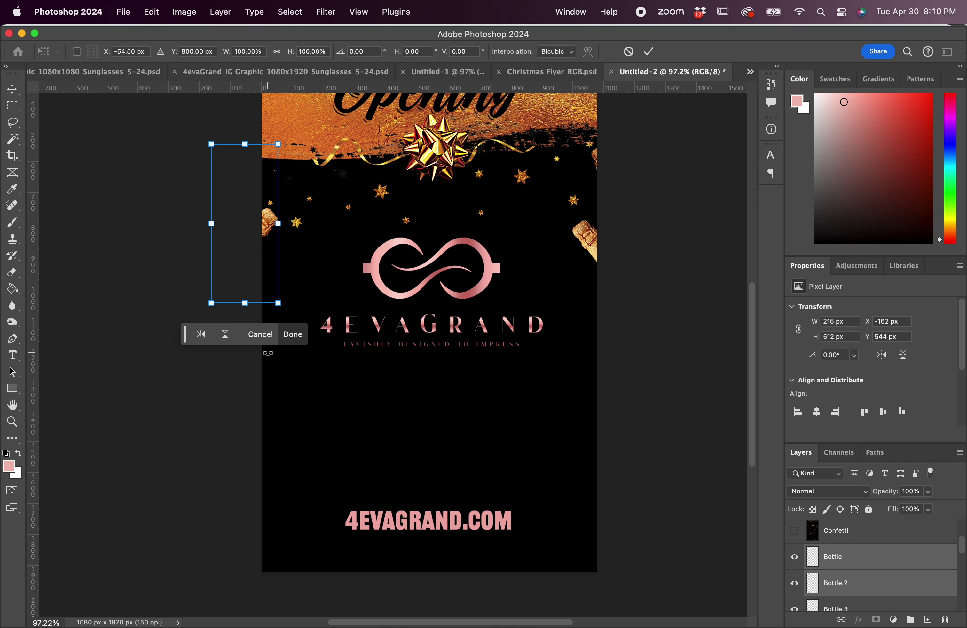
drag(266, 230, 285, 335)
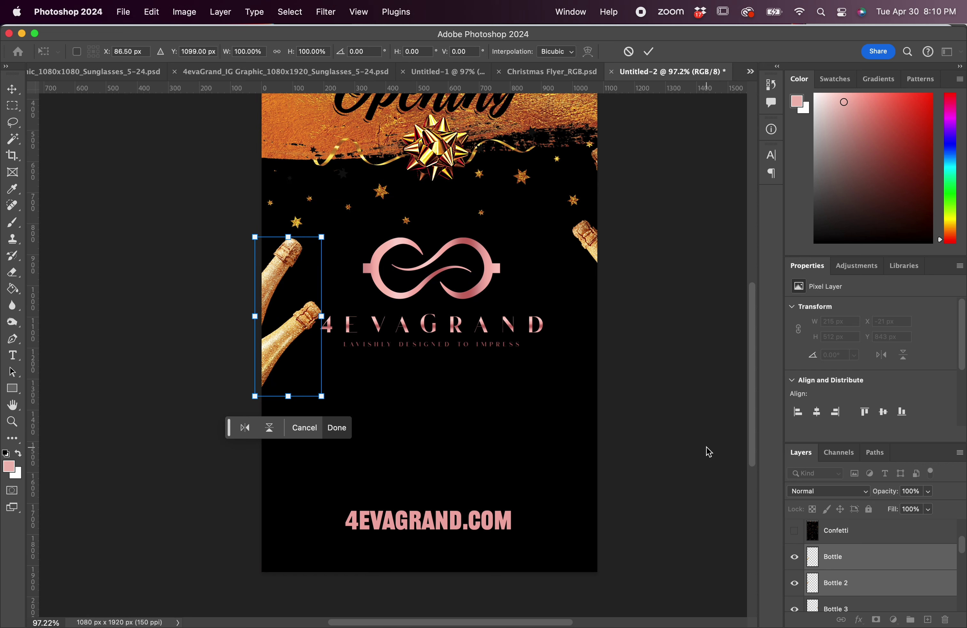
key(Return)
- Move Bottle 3 and Bottle 4 down and inward along the canvas's right edge to about X 850, Y 724 px
scroll(855, 549, down, 2)
click(855, 554)
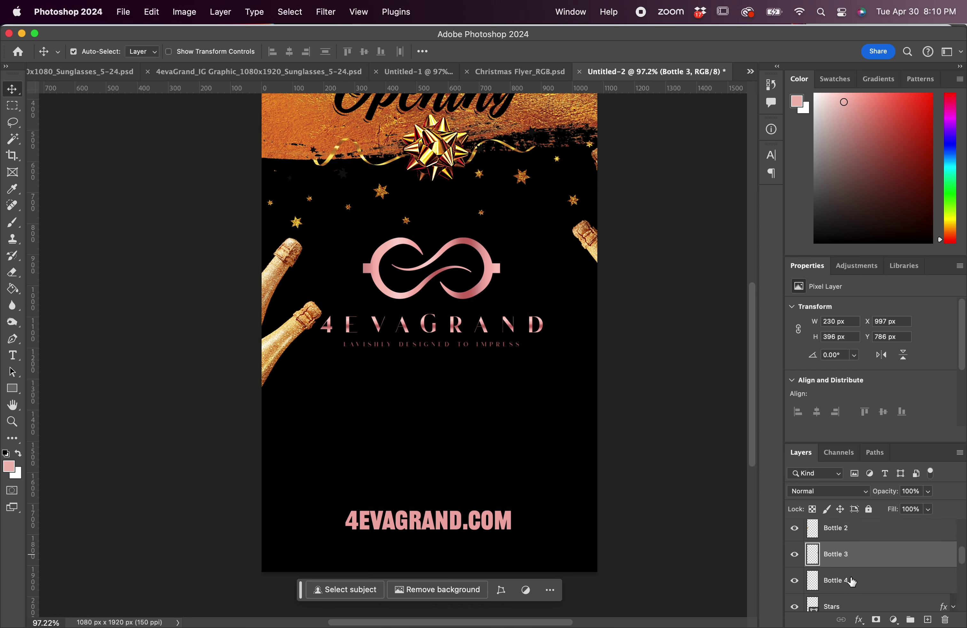
shift+click(852, 581)
drag(588, 236, 546, 304)
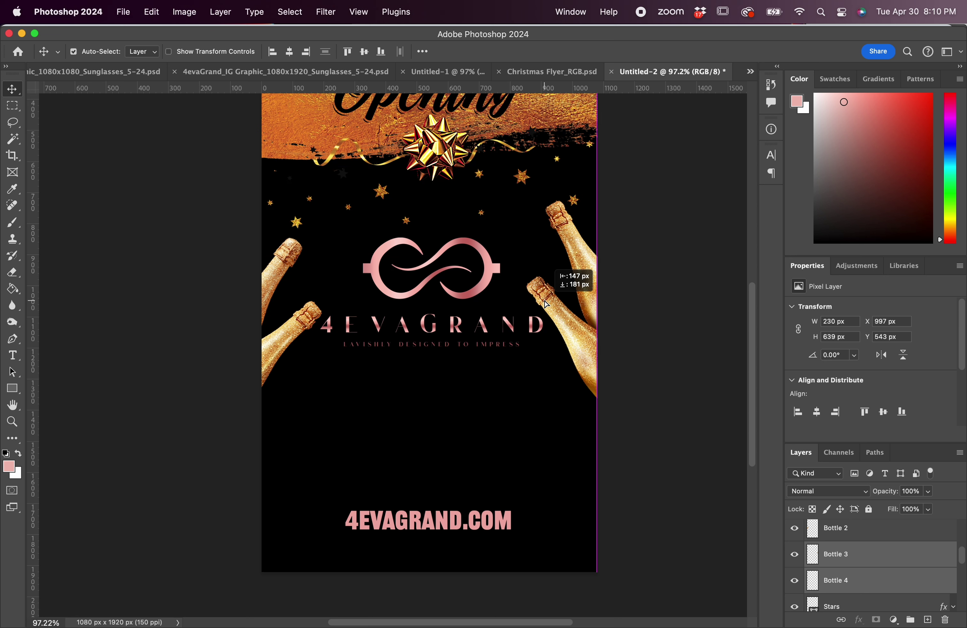
drag(546, 305, 546, 304)
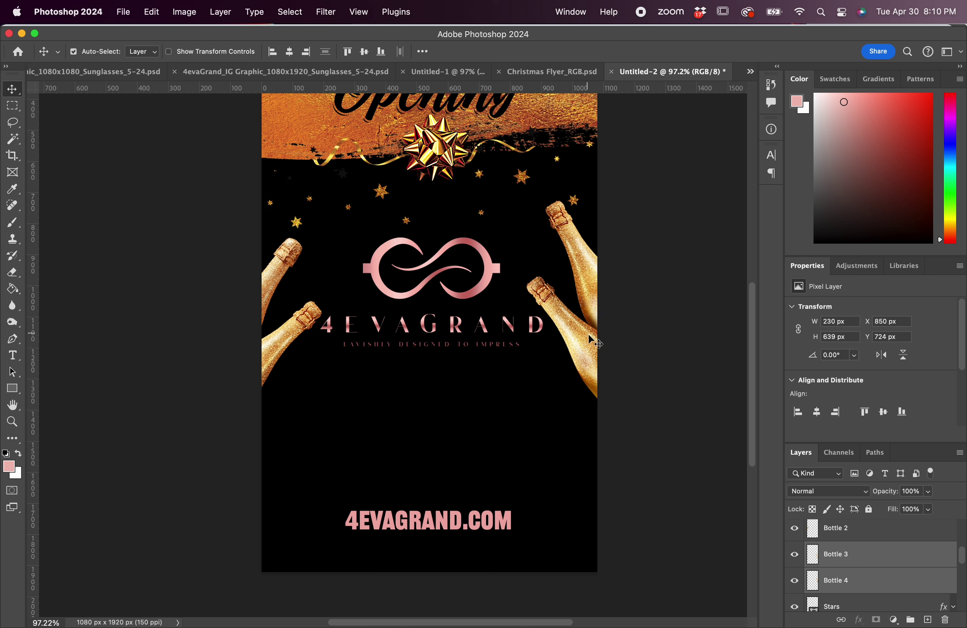
click(626, 368)
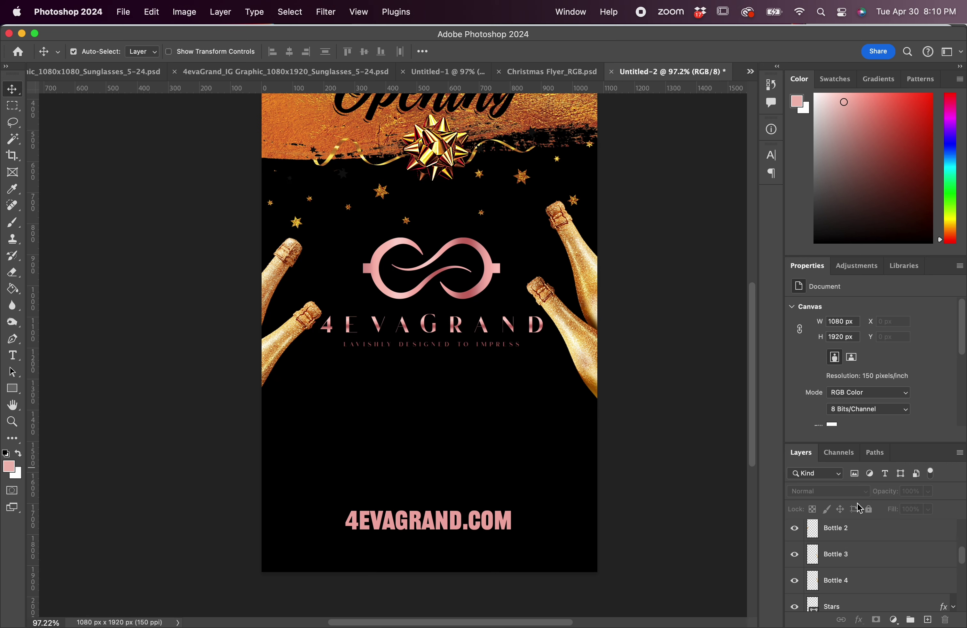
- Raise Bottle and Bottle 2 together to about Y 683 px
click(871, 544)
scroll(866, 554, up, 3)
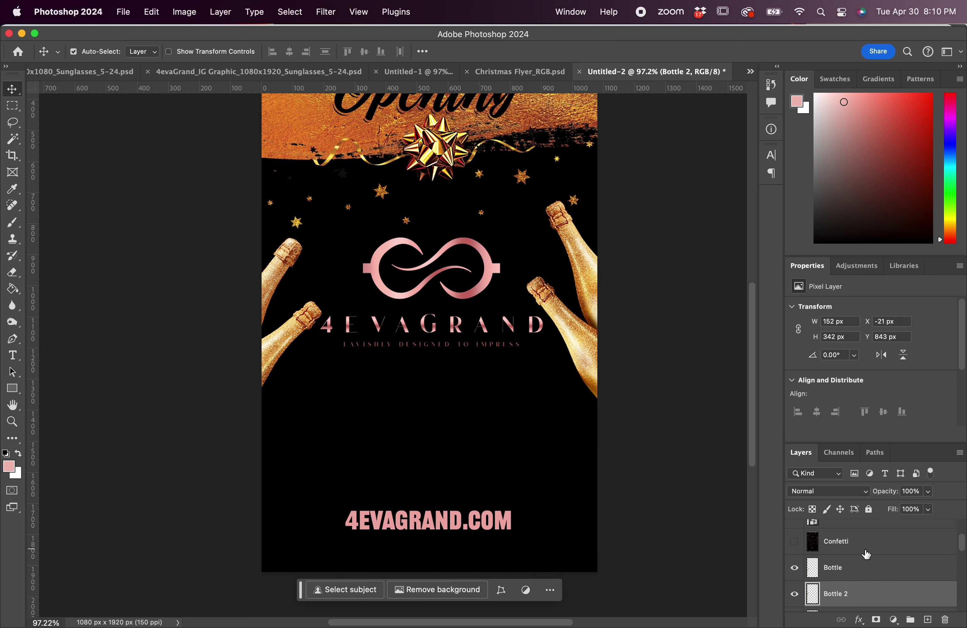
scroll(866, 554, down, 2)
scroll(857, 545, up, 1)
shift+click(848, 556)
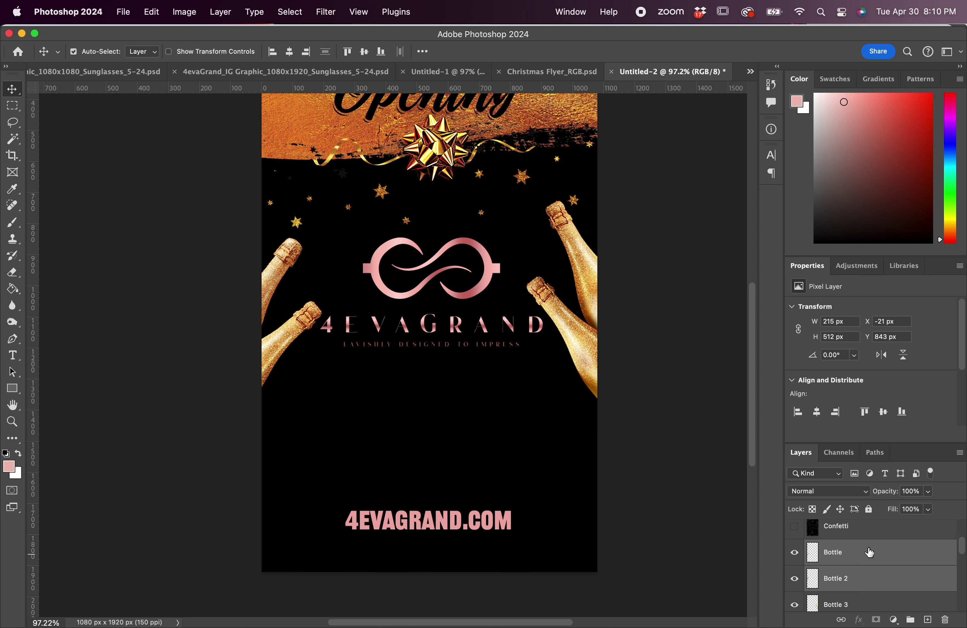
drag(285, 270, 282, 230)
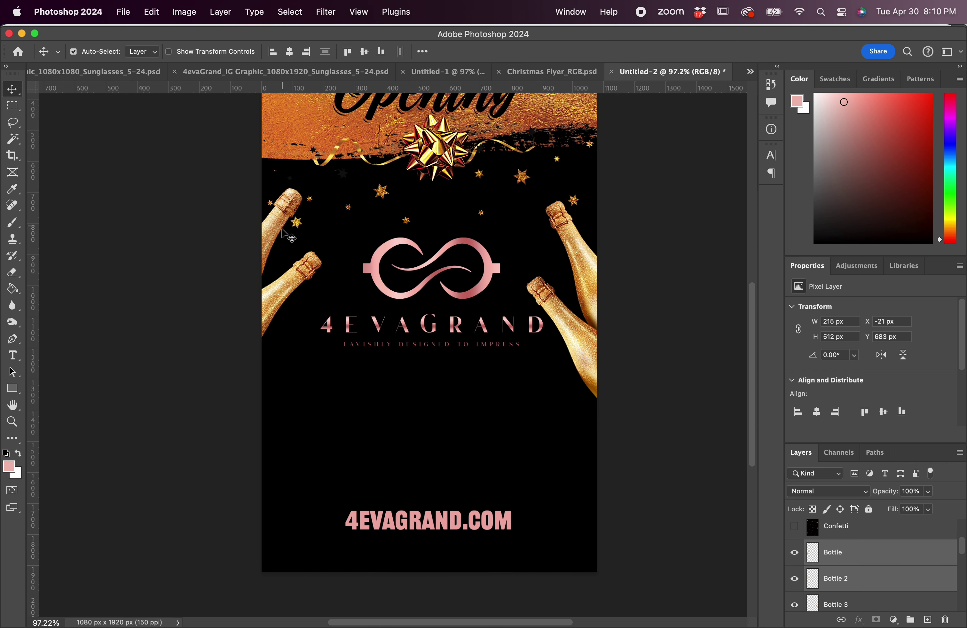
click(220, 363)
- Move the ribbon bow in Group 1 down to a centre position of Y 661.03 px
drag(448, 292, 453, 314)
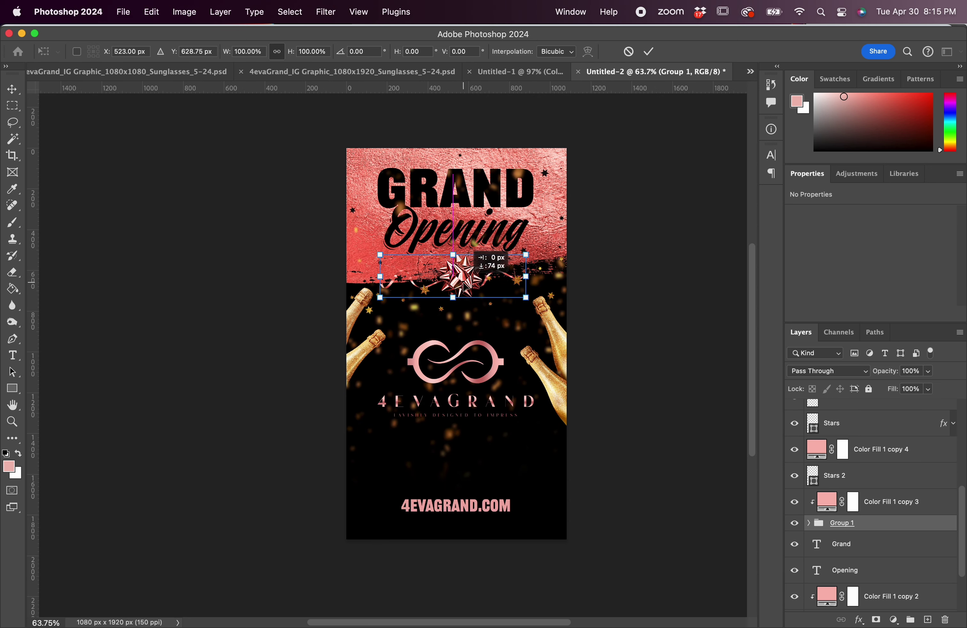
drag(465, 285, 465, 292)
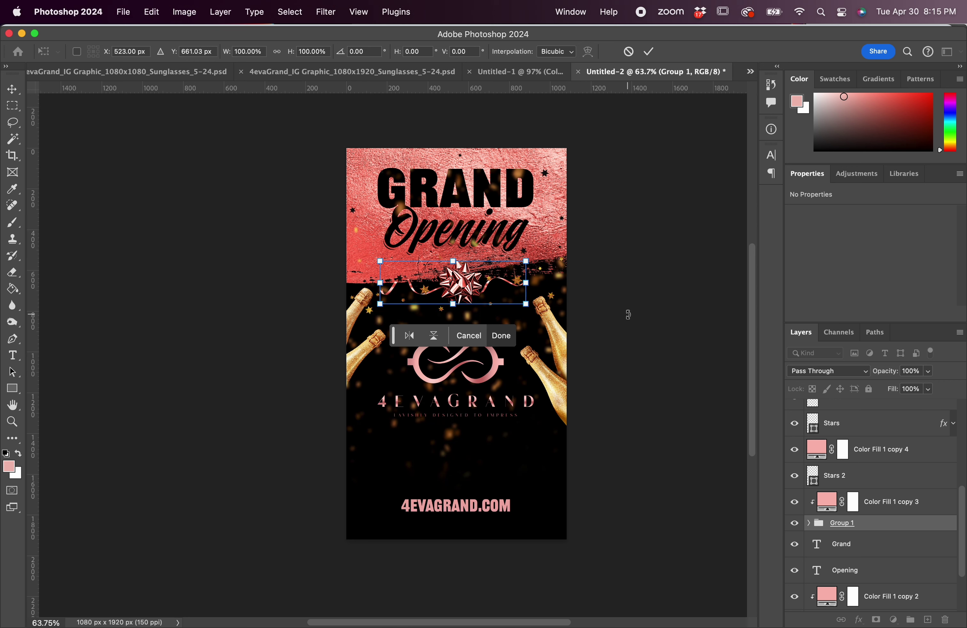
key(Return)
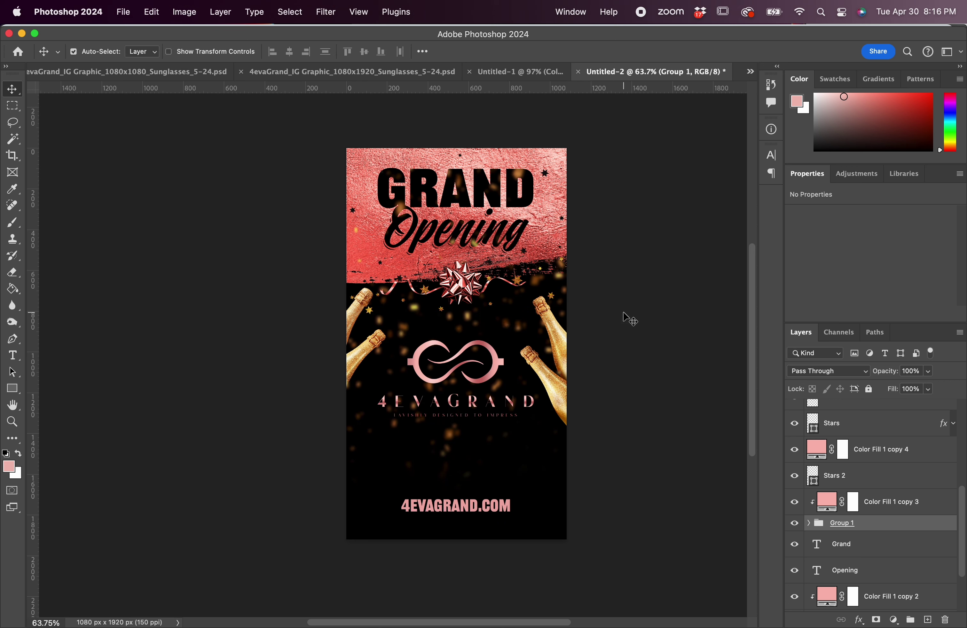
- Duplicate the 4EVAGRAND.COM text just above the original and change the copy's wording to SHOP NOW
scroll(624, 313, down, 2)
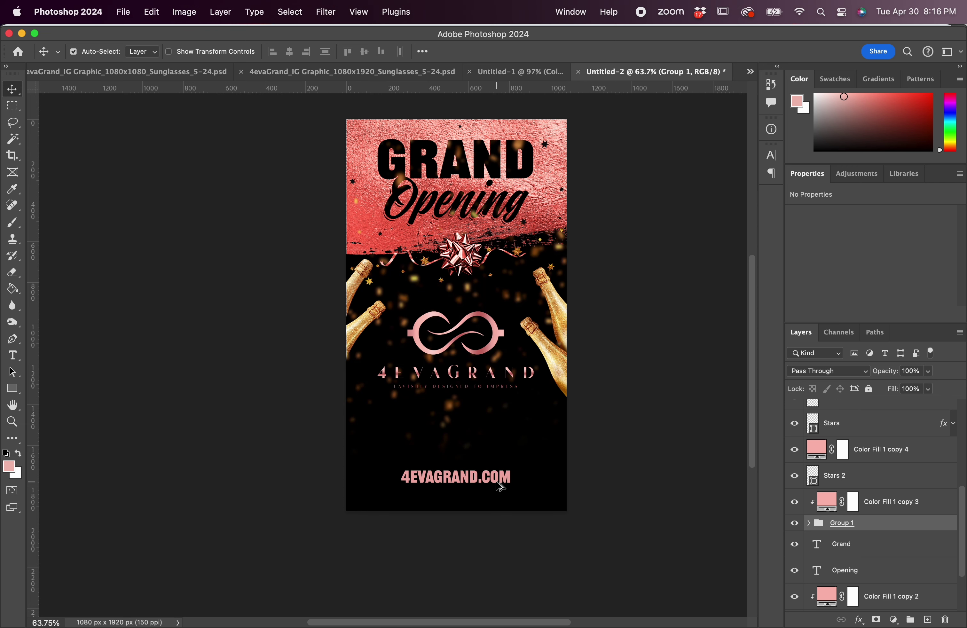
drag(501, 487, 500, 455)
double_click(500, 456)
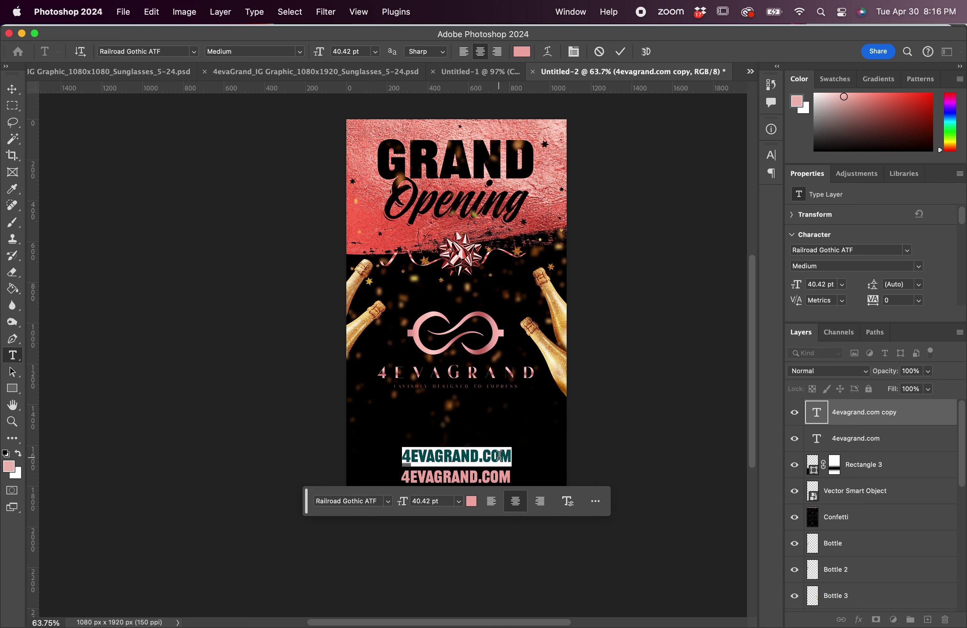
text(SHOP)
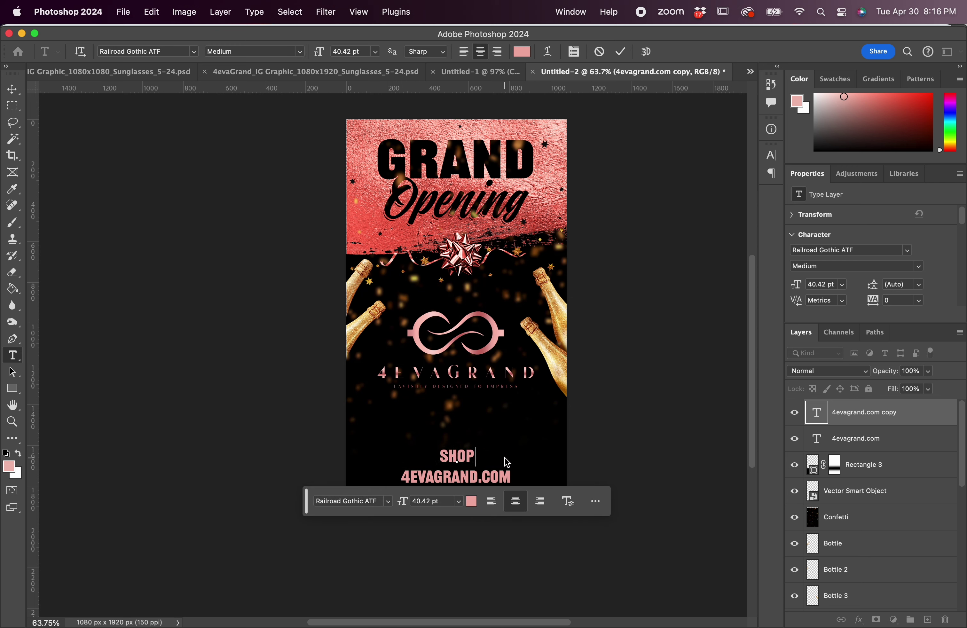
text( NOW)
key(super+Return)
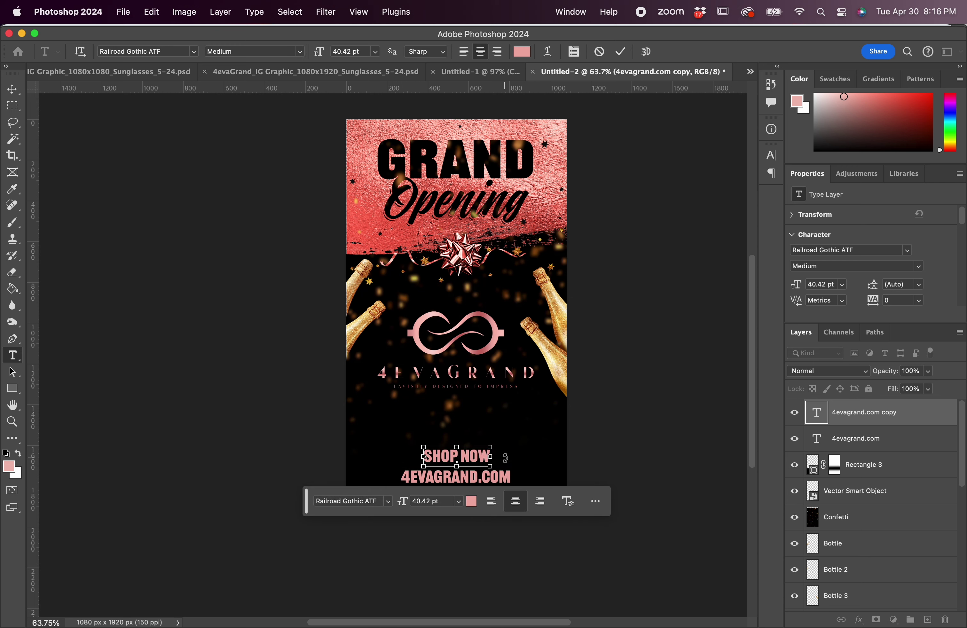
- Set the SHOP NOW text's font style to Regular
triple_click(506, 458)
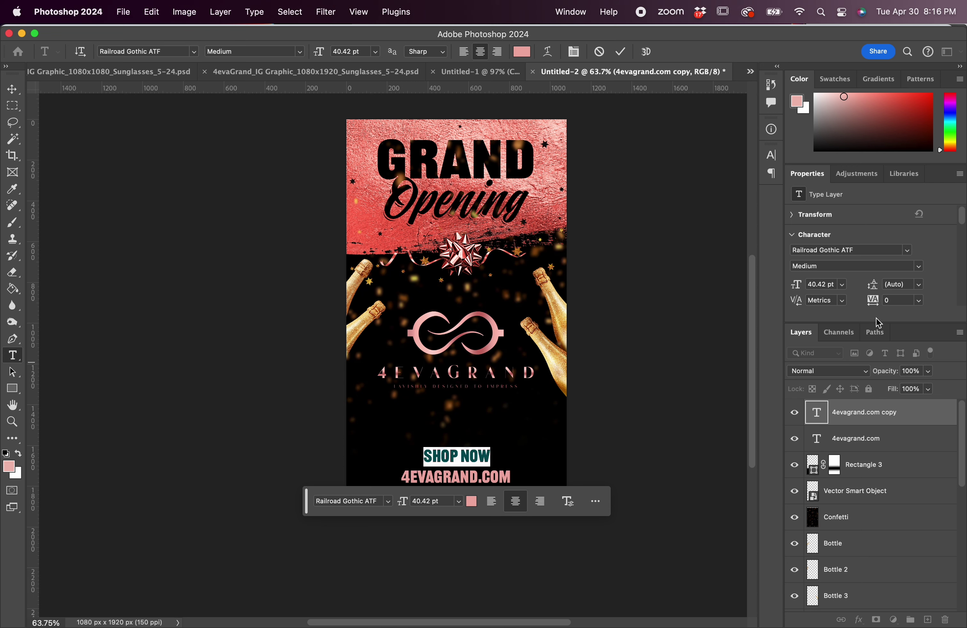
click(920, 270)
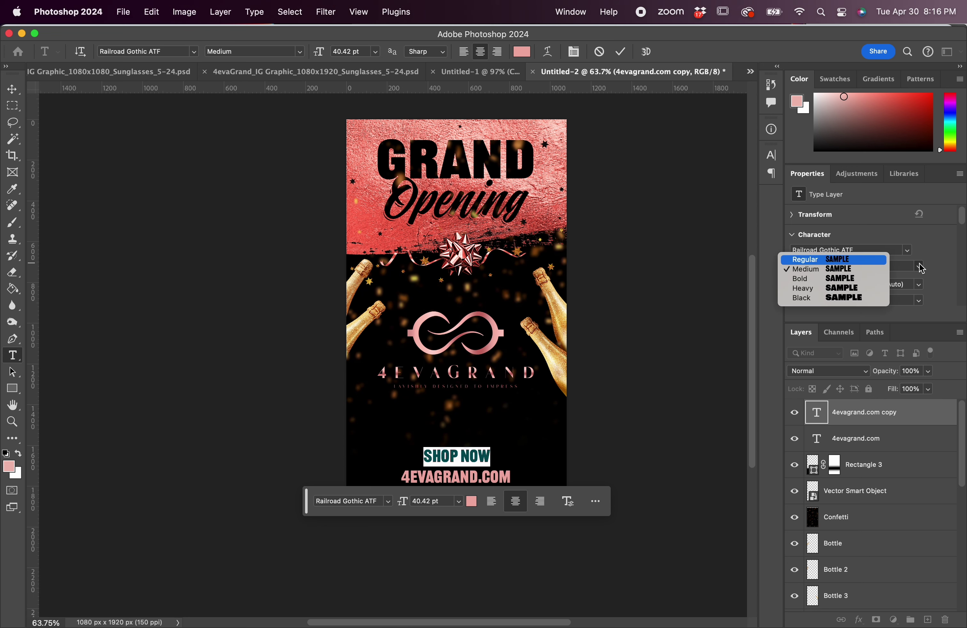
click(817, 265)
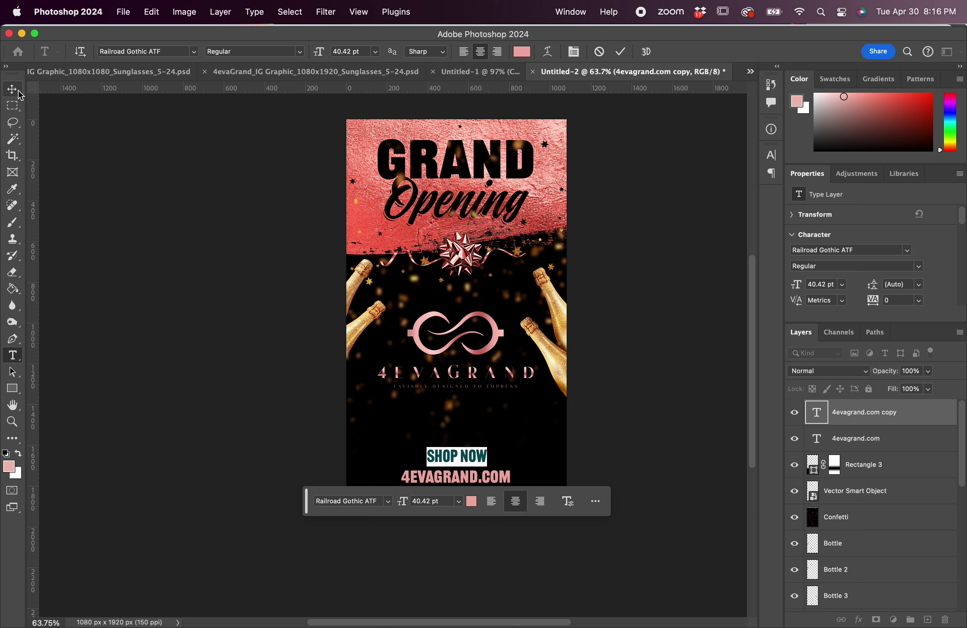
scroll(892, 294, down, 2)
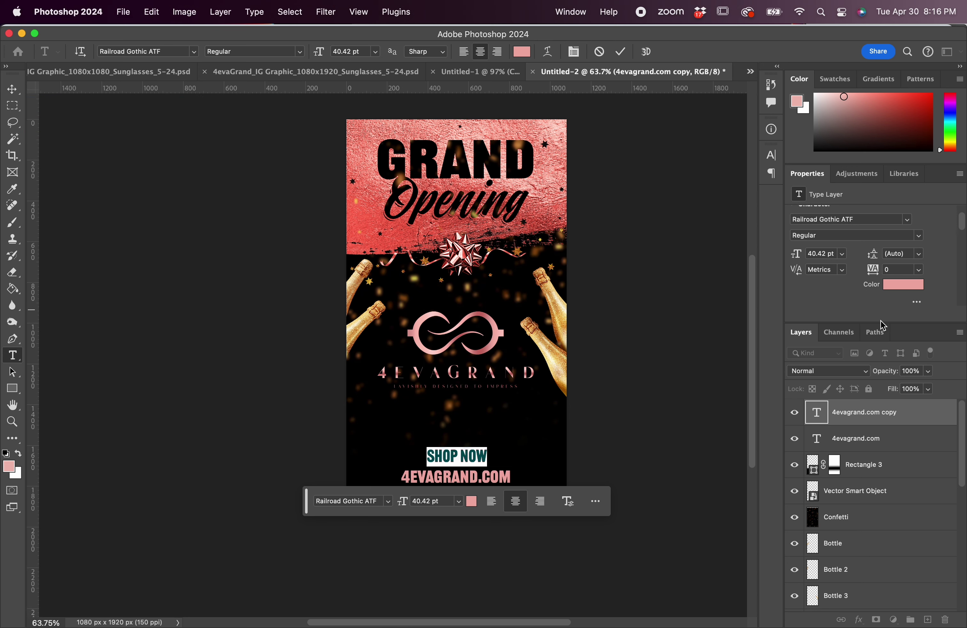
- Set the SHOP NOW text's colour to white (ffffff)
click(903, 285)
drag(569, 444, 531, 421)
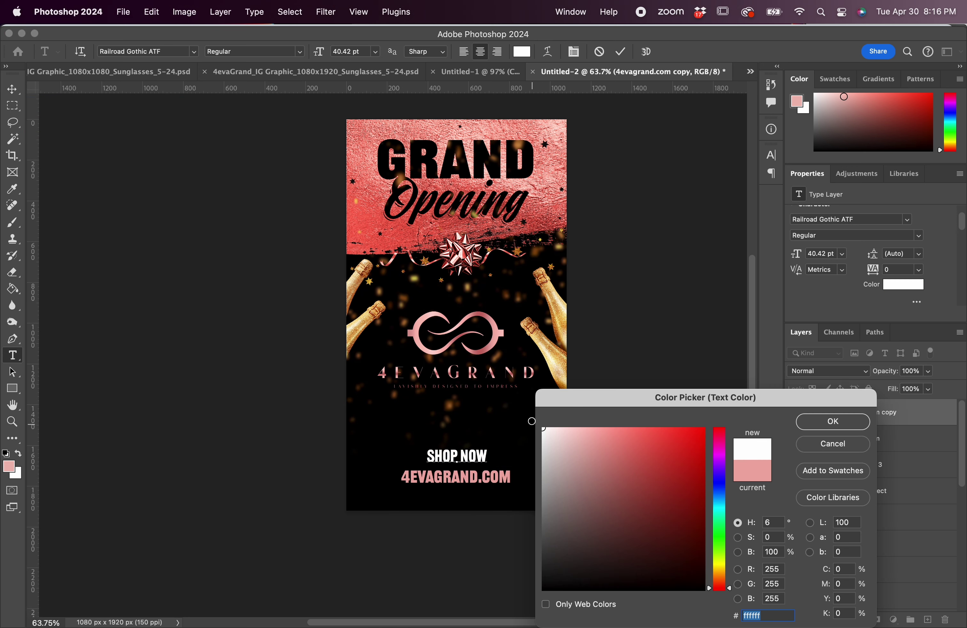
click(840, 421)
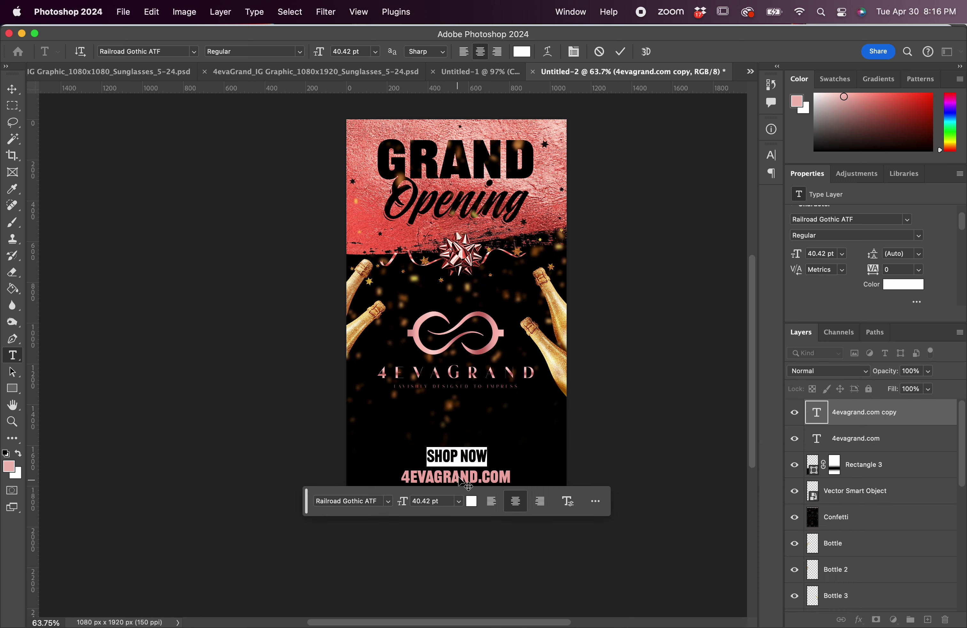
- Finish editing the SHOP NOW text and move it slightly down, closer to the 4EVAGRAND.COM line
scroll(465, 478, up, 5)
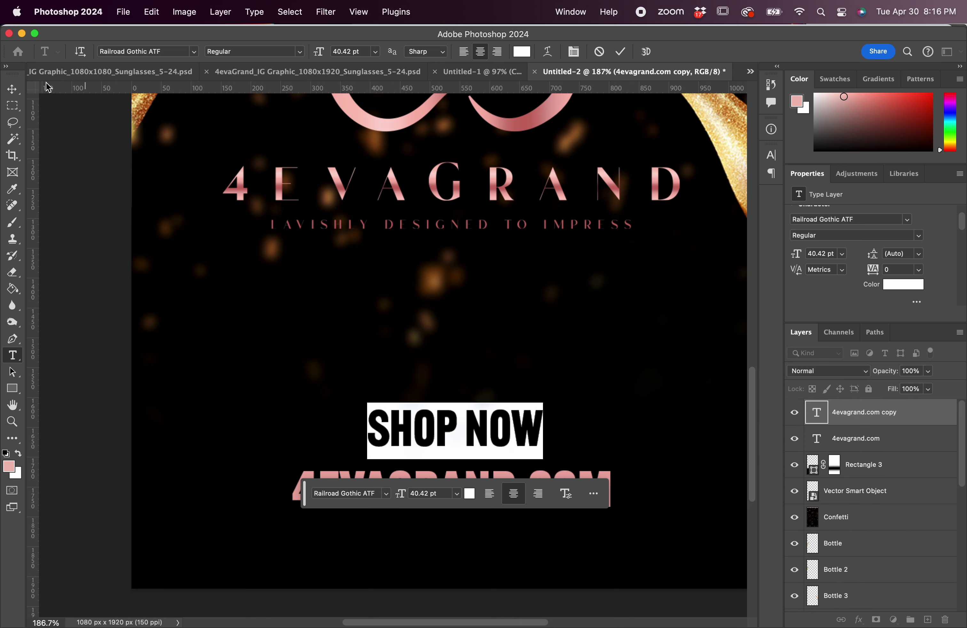
click(13, 89)
drag(479, 427, 478, 439)
click(470, 389)
scroll(479, 439, down, 5)
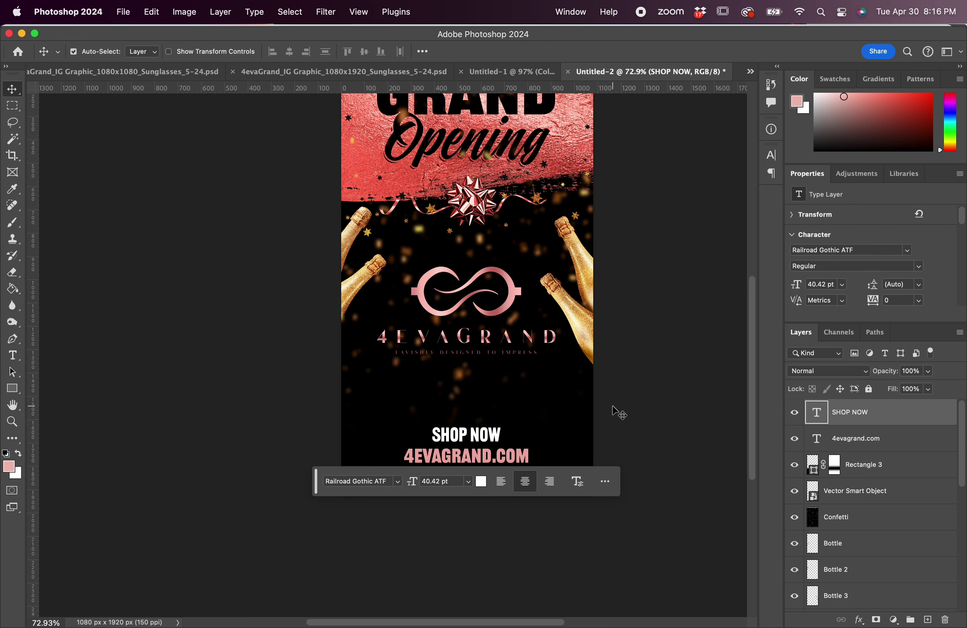
click(603, 416)
scroll(596, 423, down, 5)
scroll(451, 402, up, 6)
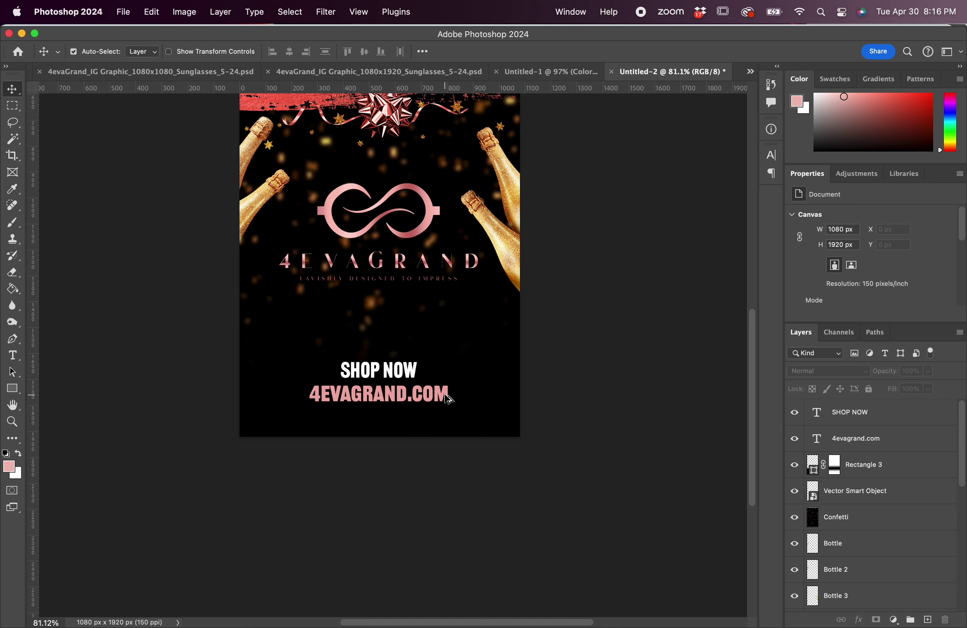
- Recolour the 4EVAGRAND.COM text to e9a7a1, sampled from the light pink of the N in the logo wordmark
scroll(443, 396, up, 3)
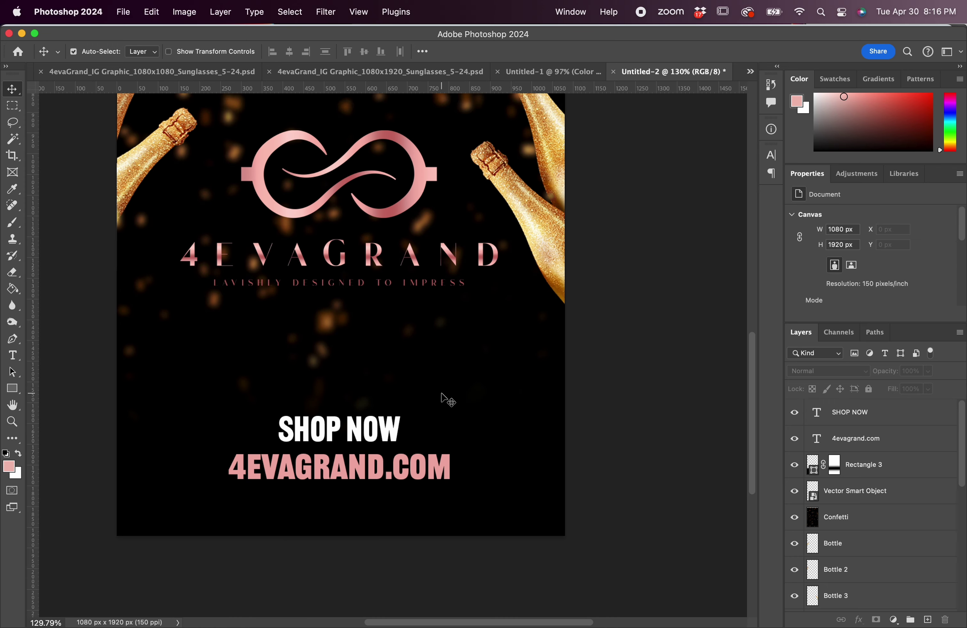
click(438, 469)
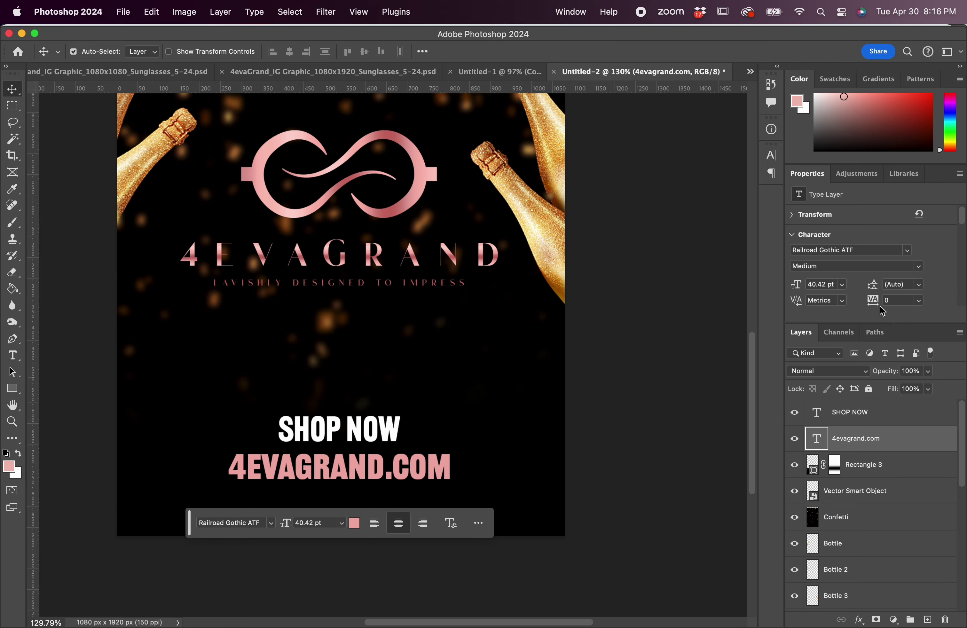
scroll(882, 311, down, 3)
click(903, 234)
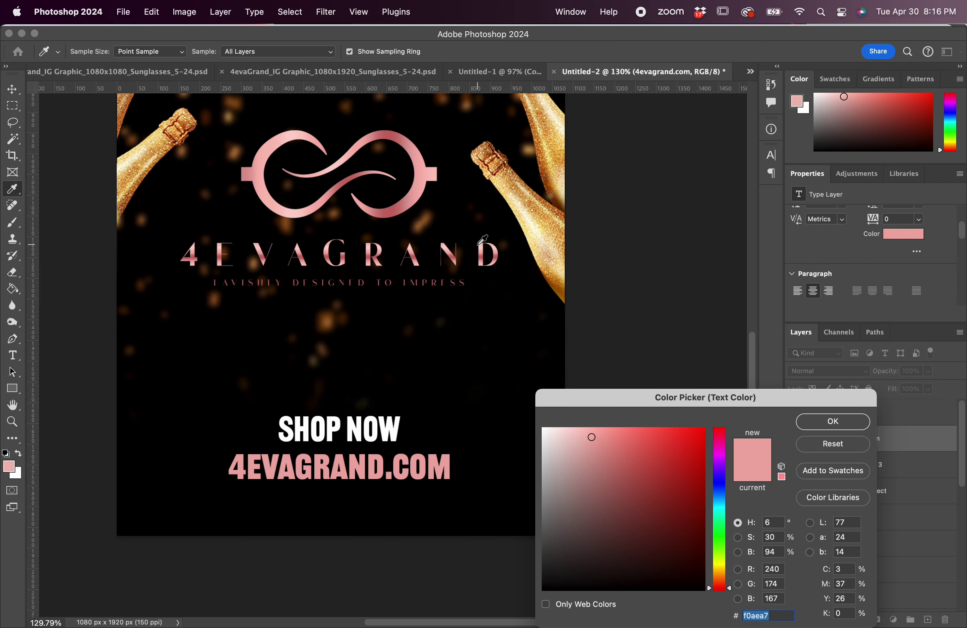
scroll(421, 270, up, 10)
click(269, 318)
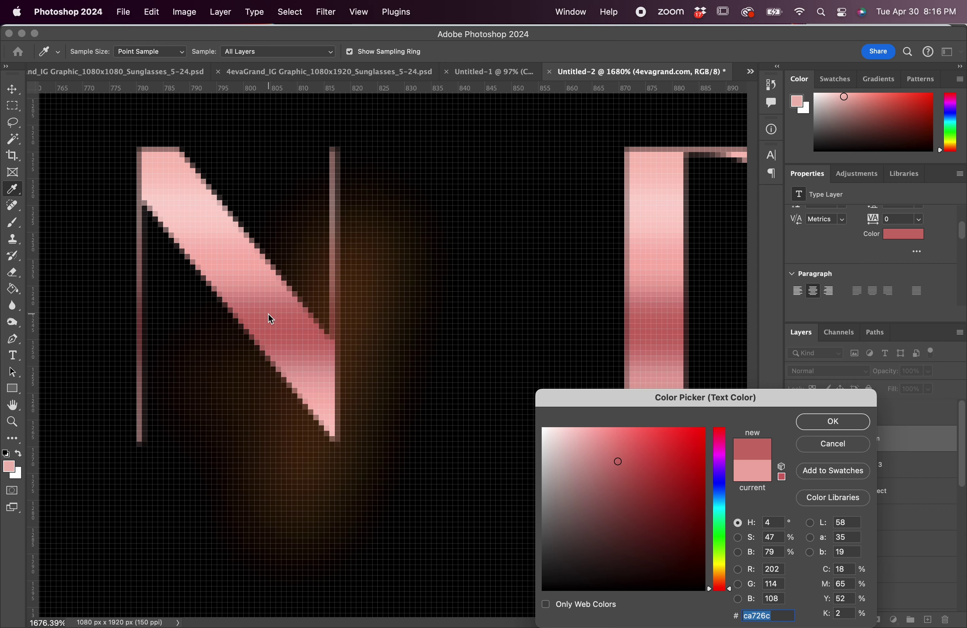
click(303, 381)
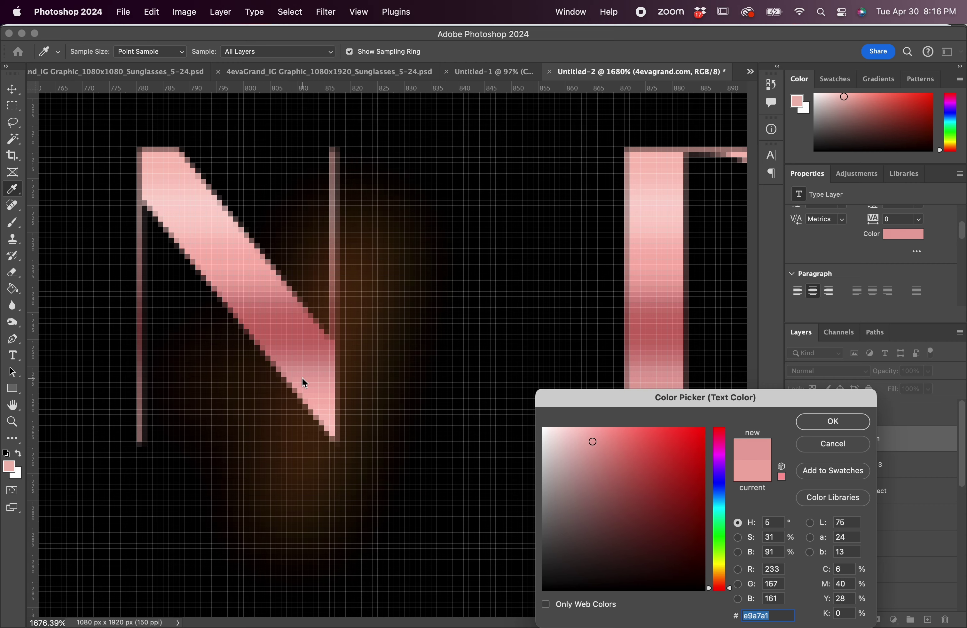
click(832, 422)
scroll(401, 462, down, 10)
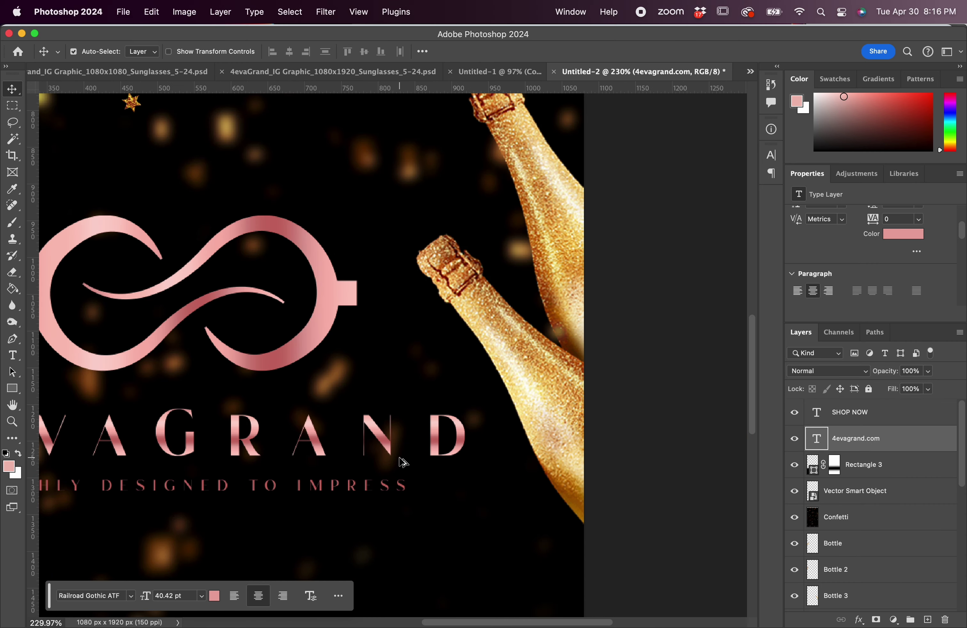
click(594, 417)
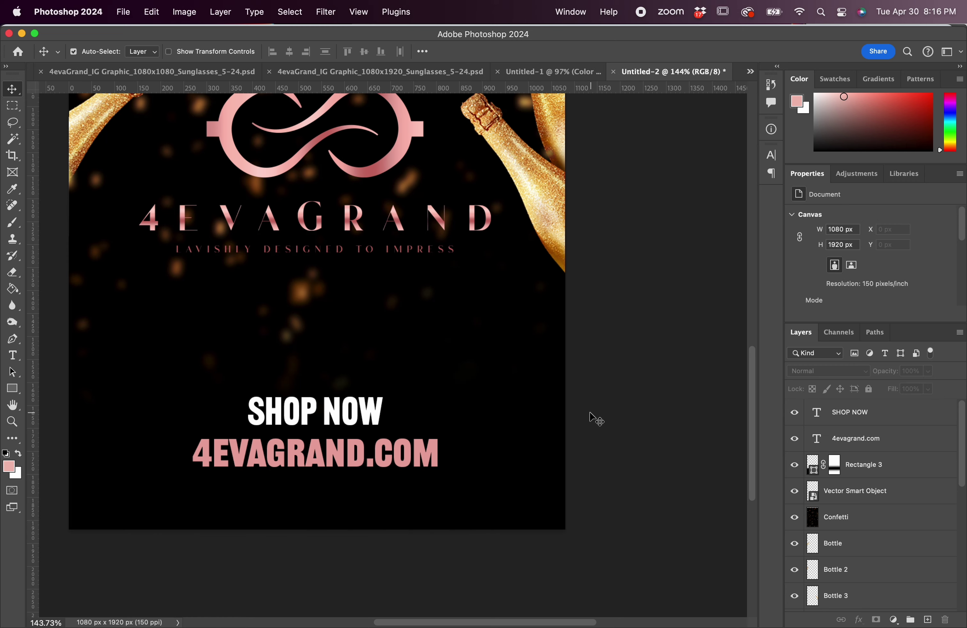
- Copy the SHOP NOW text layer from the story version into the square Untitled-1 document
scroll(592, 417, down, 3)
scroll(592, 418, up, 5)
scroll(594, 419, left, 2)
scroll(594, 420, down, 3)
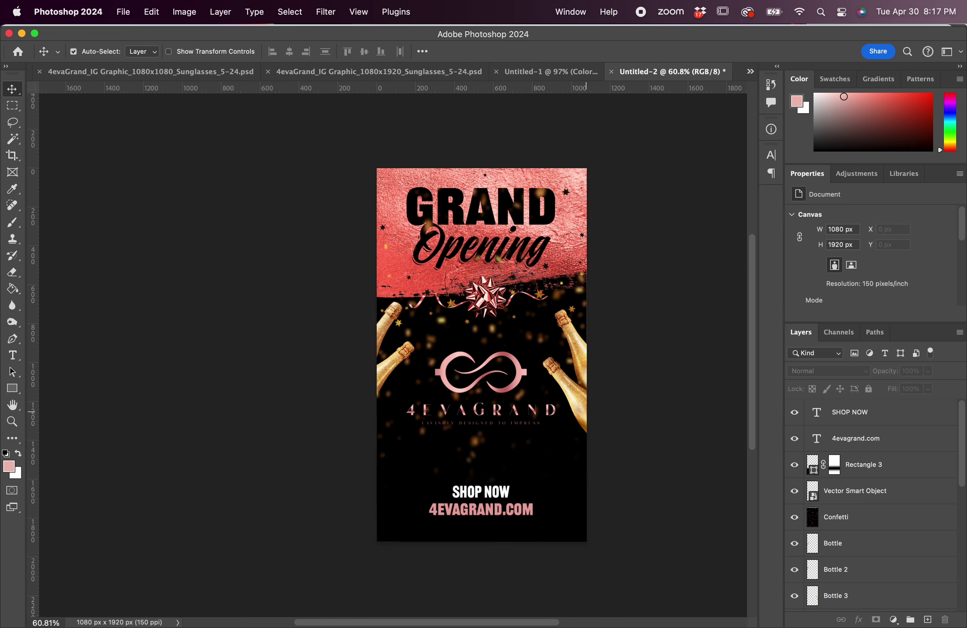
scroll(594, 421, down, 1)
scroll(587, 421, right, 1)
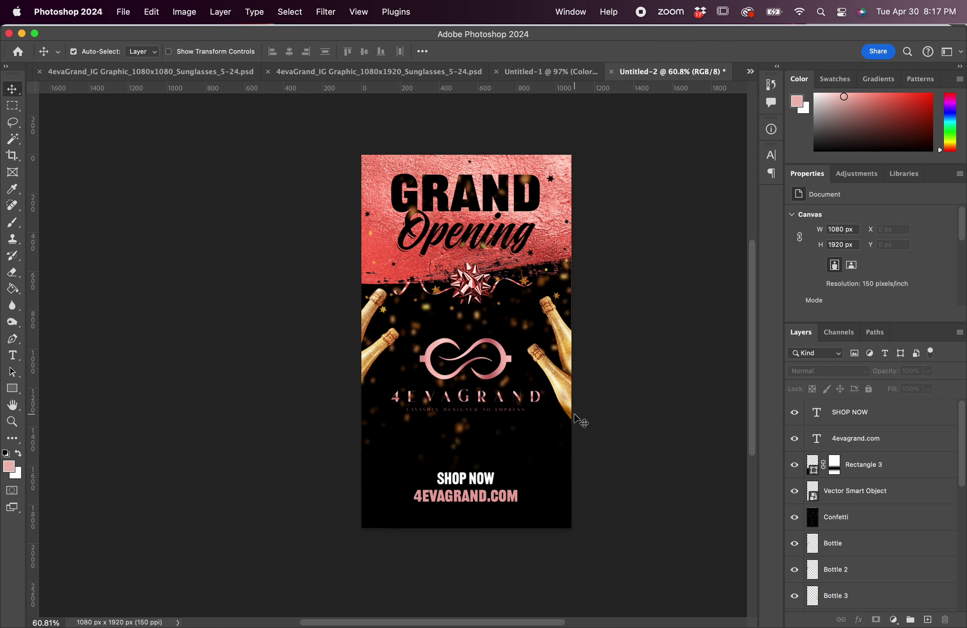
click(453, 478)
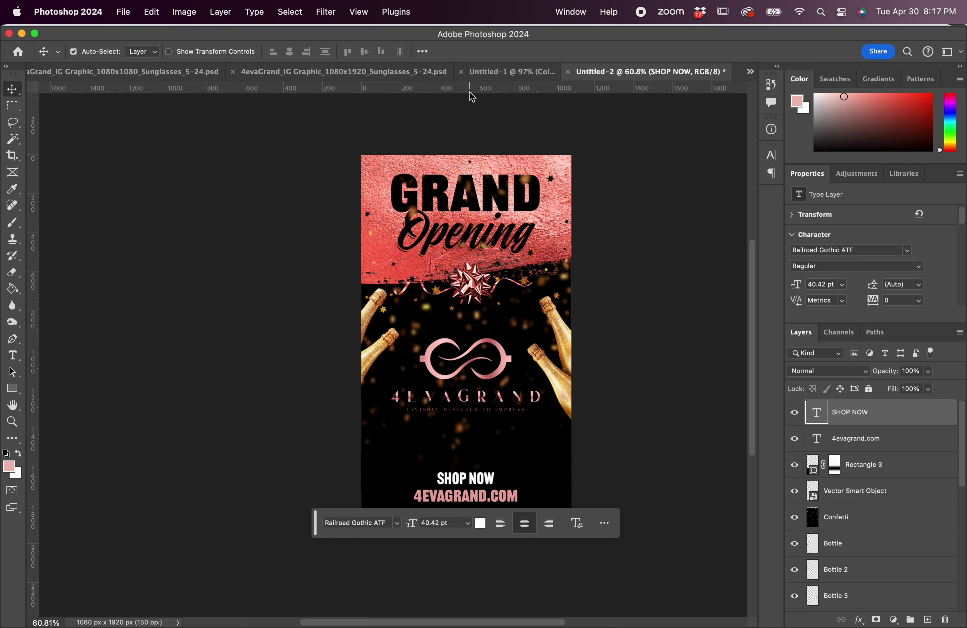
click(503, 70)
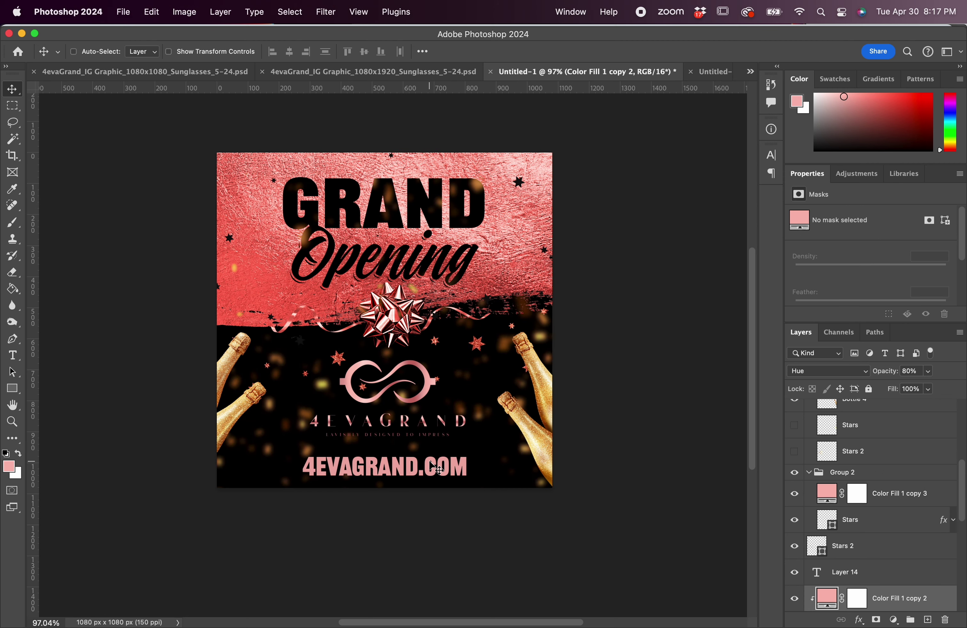
key(super+v)
click(606, 343)
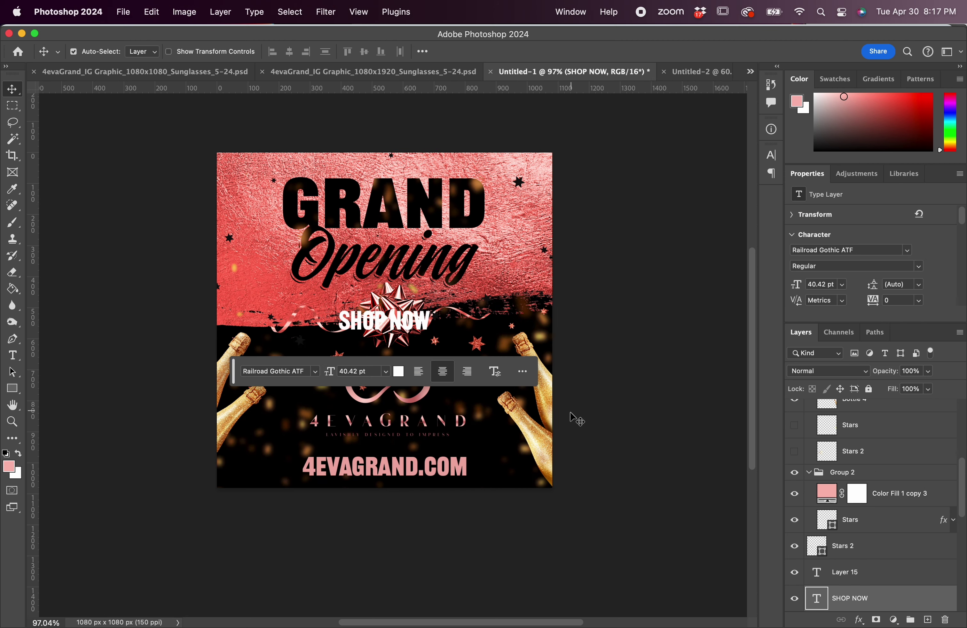
drag(423, 353, 429, 331)
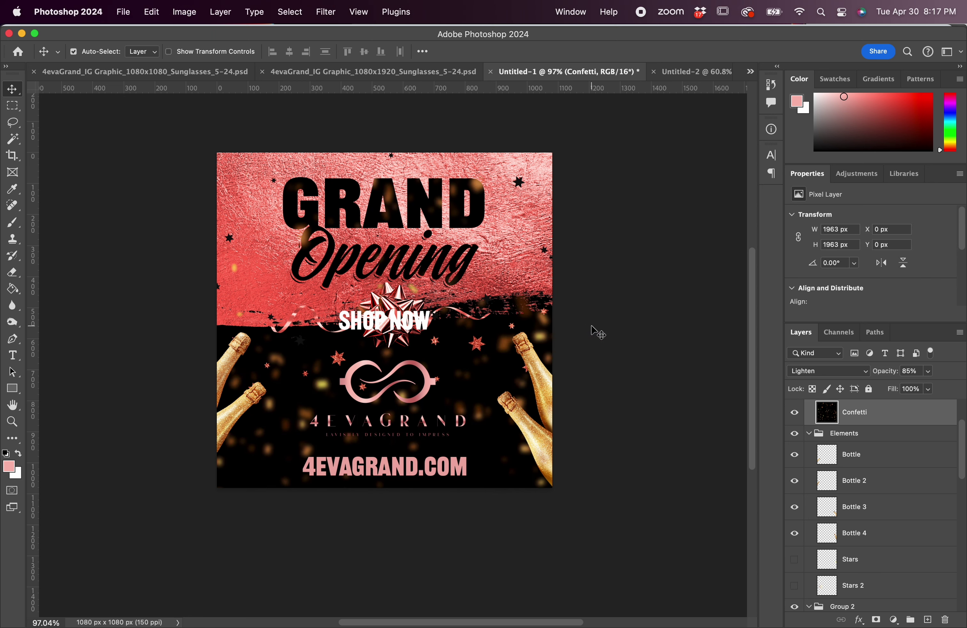
drag(427, 325, 425, 398)
key(super+z)
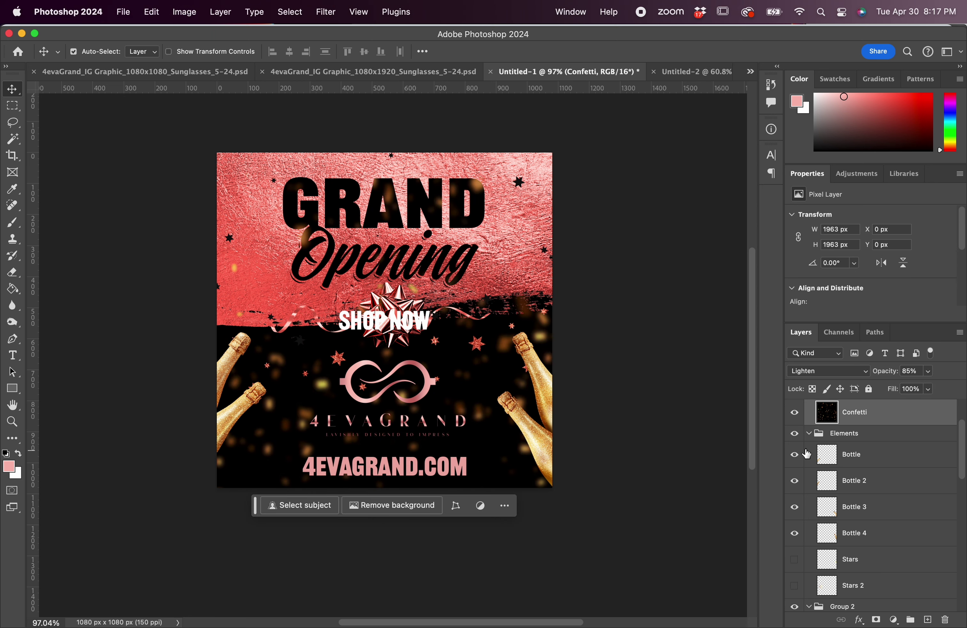
click(795, 412)
scroll(801, 449, up, 3)
scroll(801, 449, down, 1)
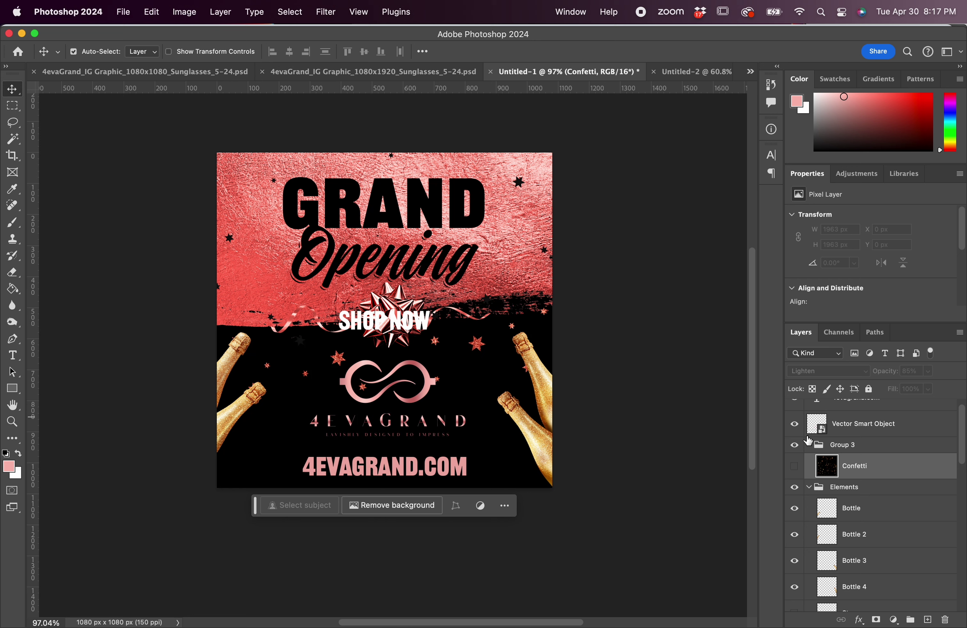
click(432, 332)
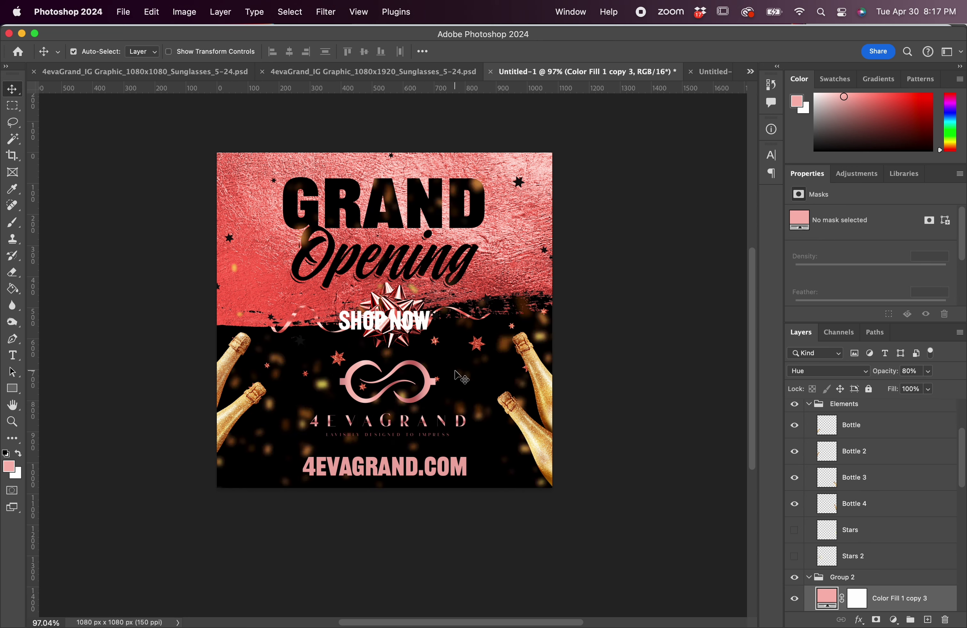
key(super+z)
key(super+shift+z)
- Place SHOP NOW topmost in the layer order above 4EVAGRAND.COM, centred at X 536.58, Y 913.25 px, and raise the logo to clear it
drag(421, 328, 418, 442)
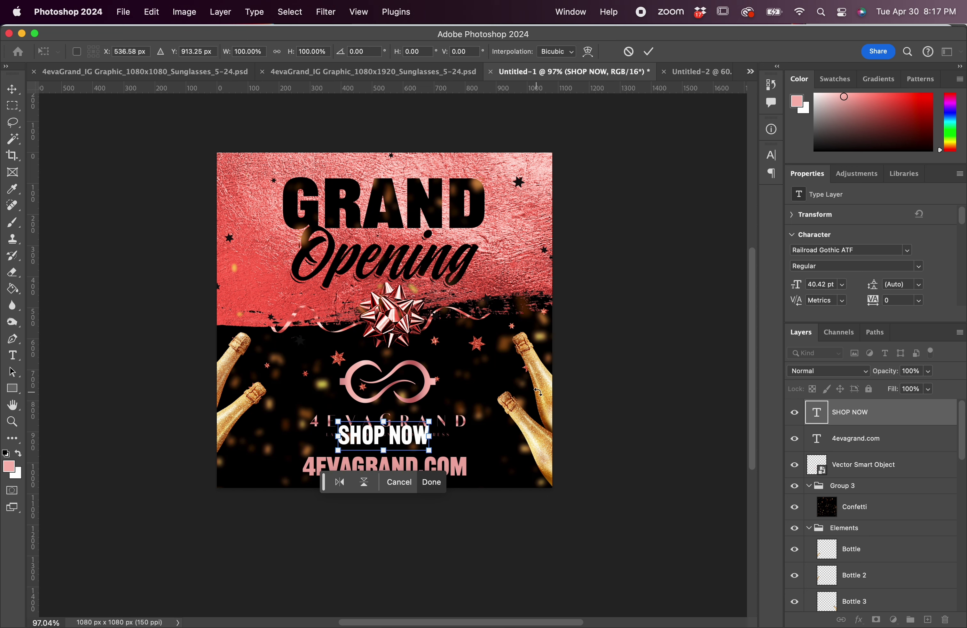
key(Return)
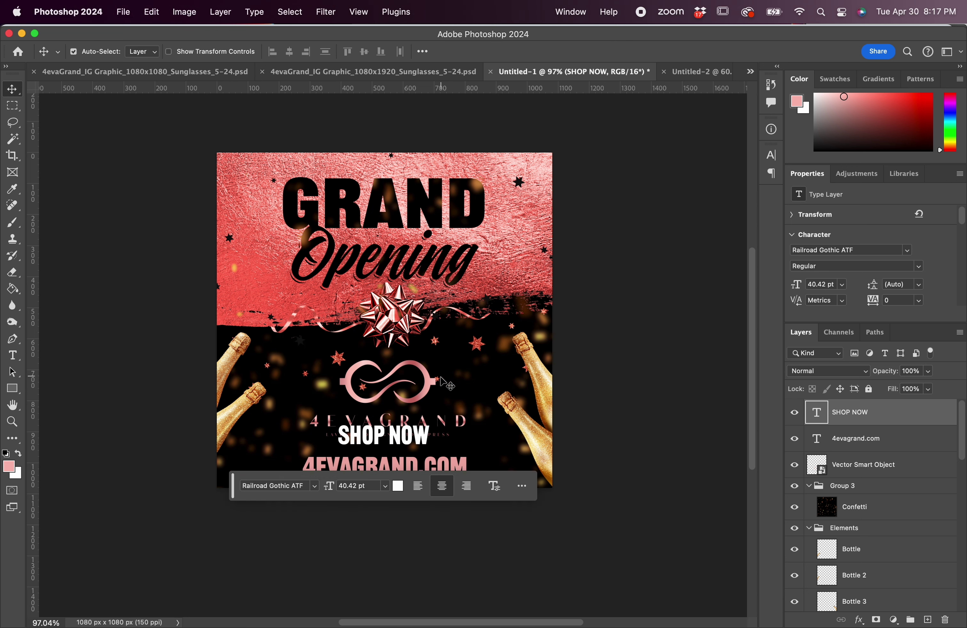
drag(426, 394, 426, 375)
- Scale the SHOP NOW and 4EVAGRAND.COM texts together to 77.40%, centred at X 539.97, Y 979.00 px
click(429, 441)
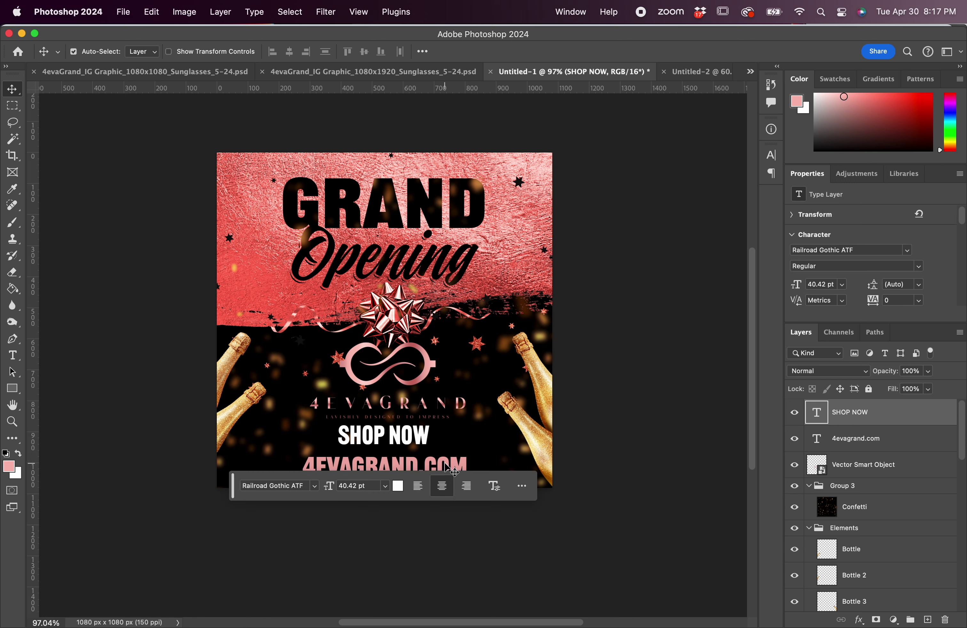
shift+click(451, 473)
key(super+t)
drag(469, 483, 431, 471)
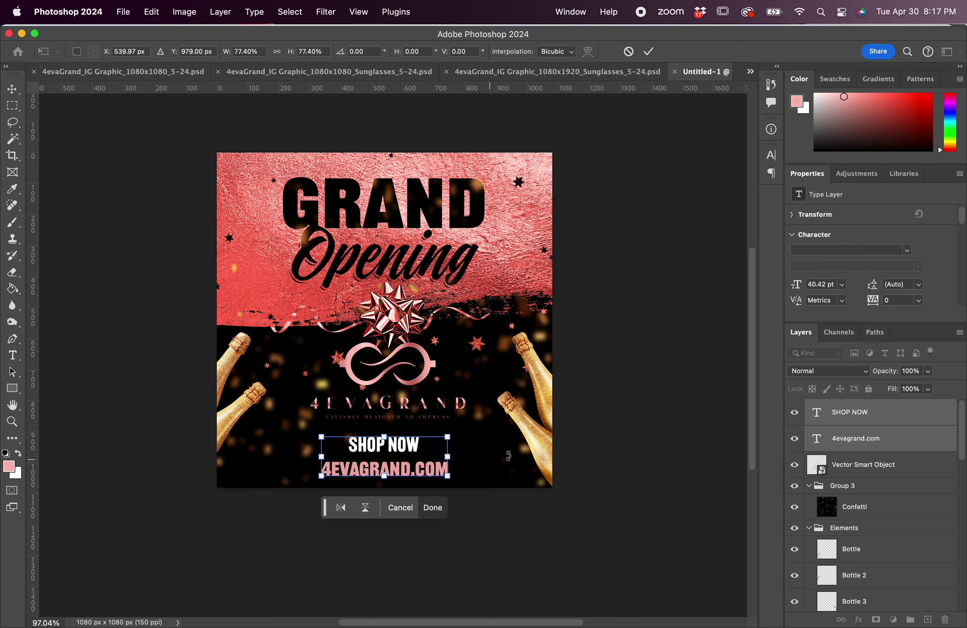
key(Return)
- Move SHOP NOW down closer to 4EVAGRAND.COM and shift both text lines up slightly
scroll(386, 473, up, 5)
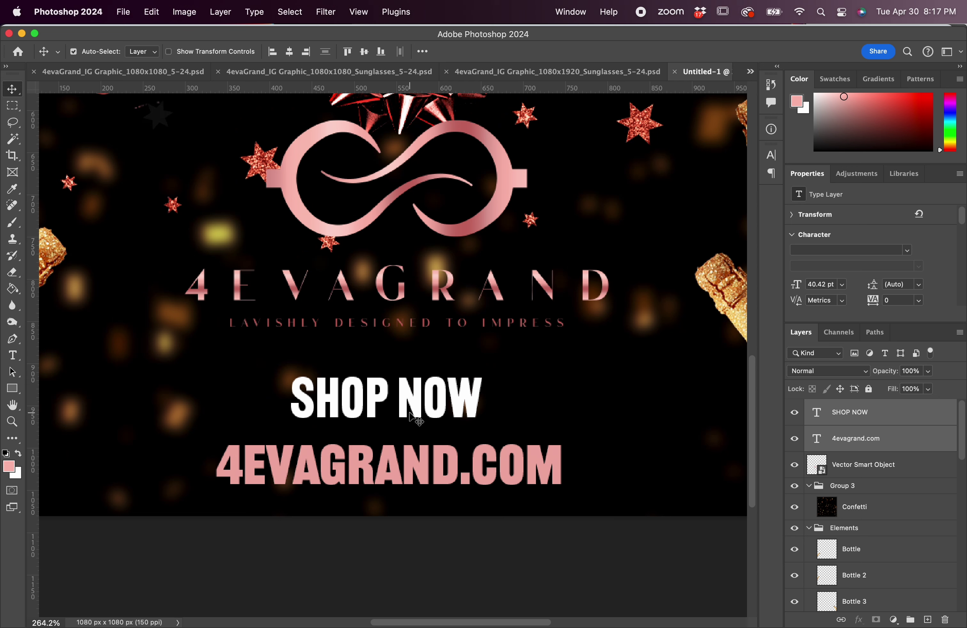
click(436, 421)
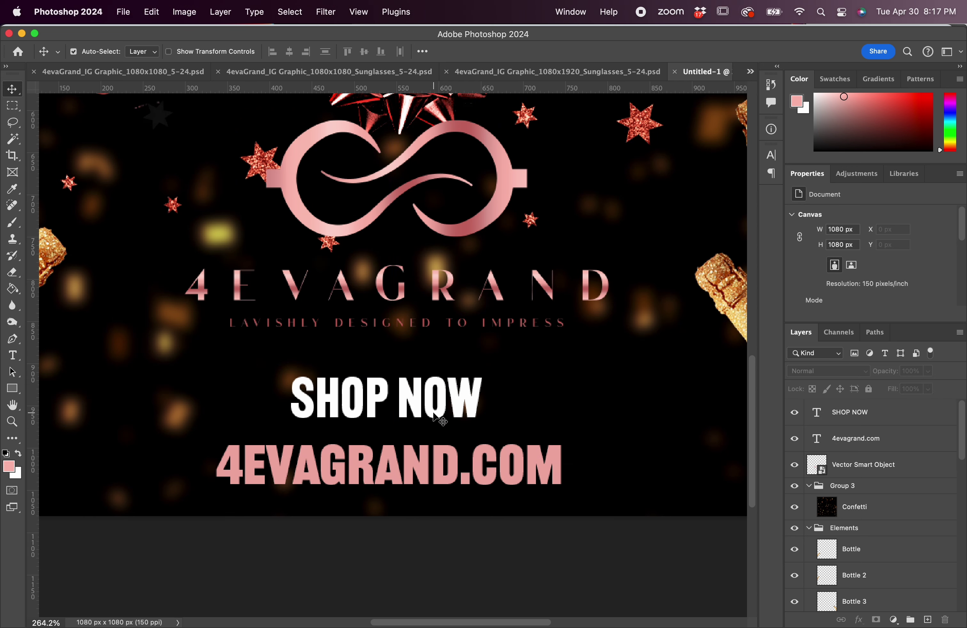
double_click(435, 420)
key(super+a)
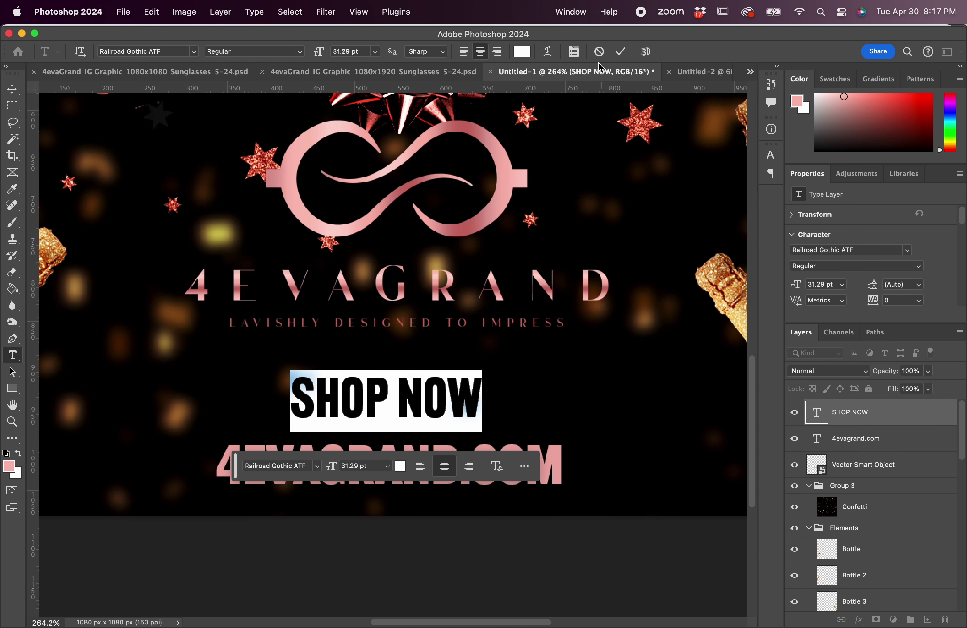
click(620, 51)
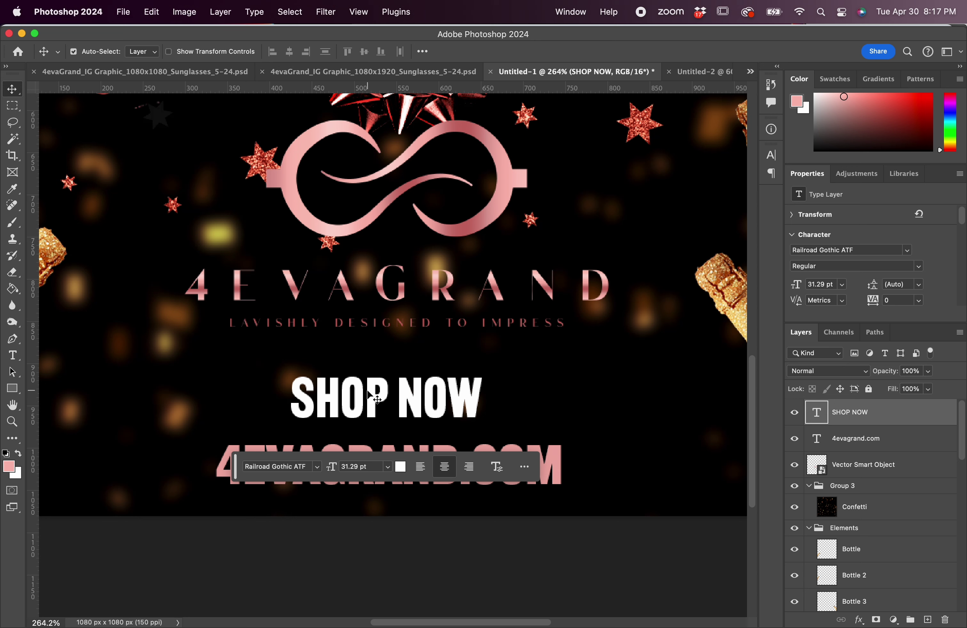
drag(368, 394, 384, 403)
shift+click(476, 457)
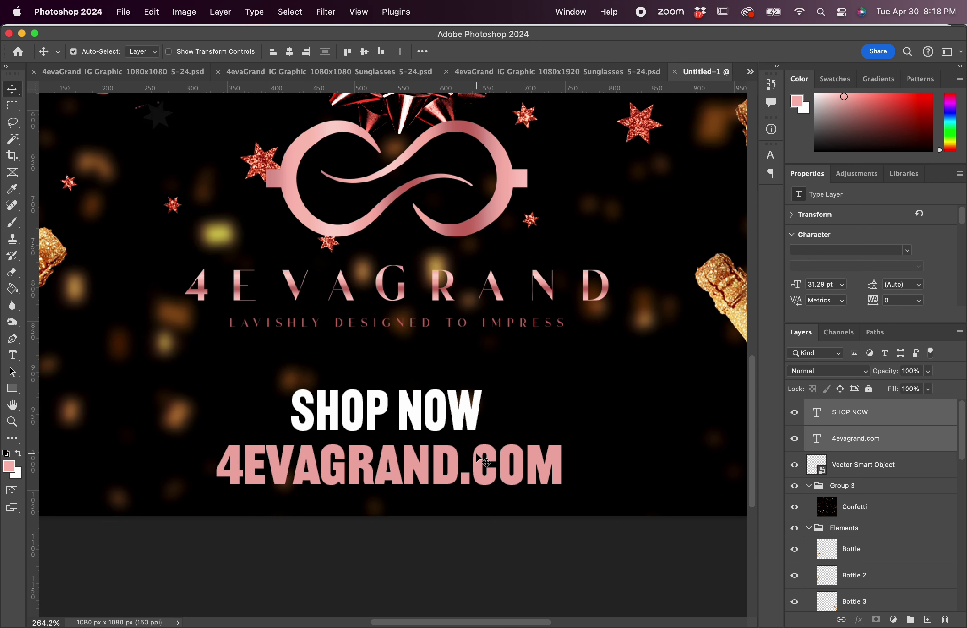
drag(476, 456, 476, 450)
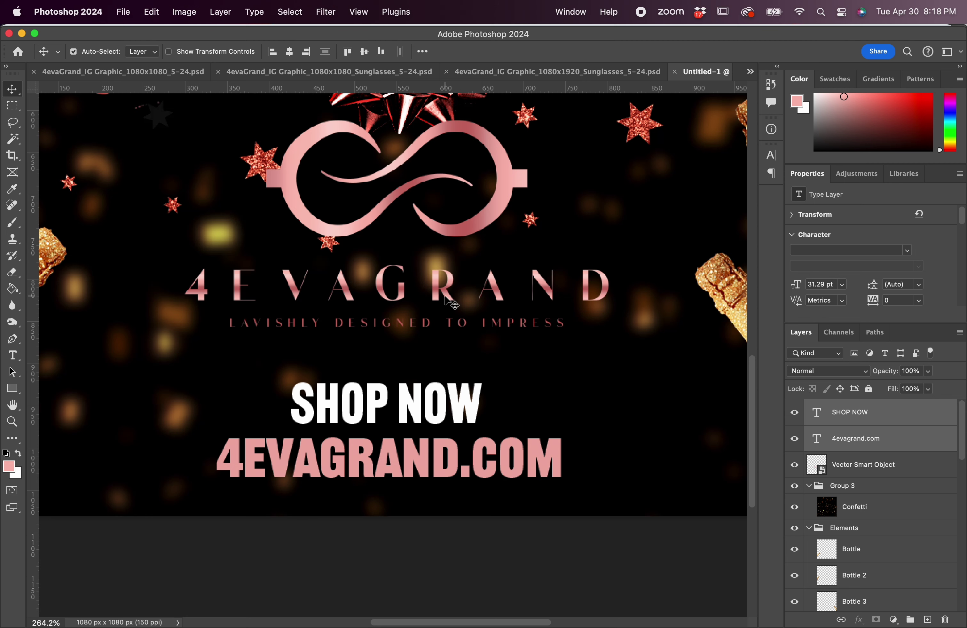
- Shrink the logo smart object to about 454 px wide and lower it between the bow and SHOP NOW, centred near X 550, Y 780 px
scroll(444, 326, down, 3)
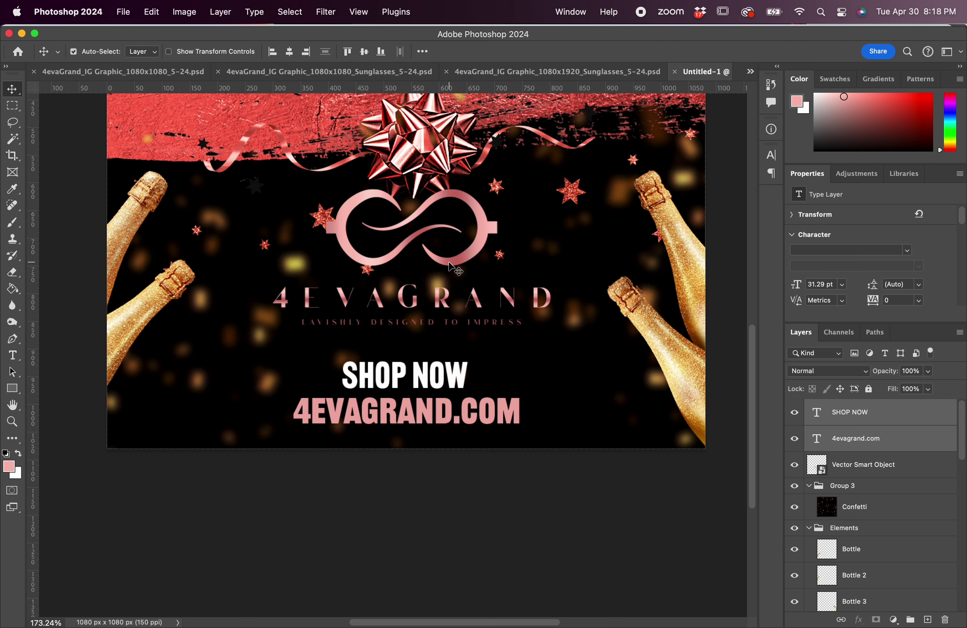
drag(454, 265, 450, 280)
key(super+t)
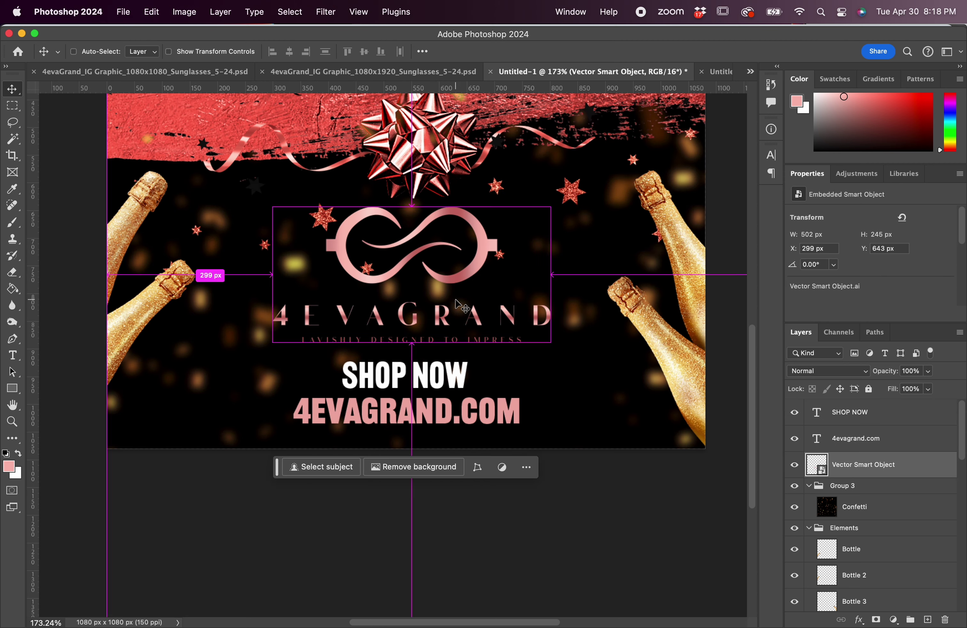
drag(549, 346, 538, 337)
drag(487, 273, 481, 278)
scroll(483, 301, down, 3)
scroll(484, 301, down, 2)
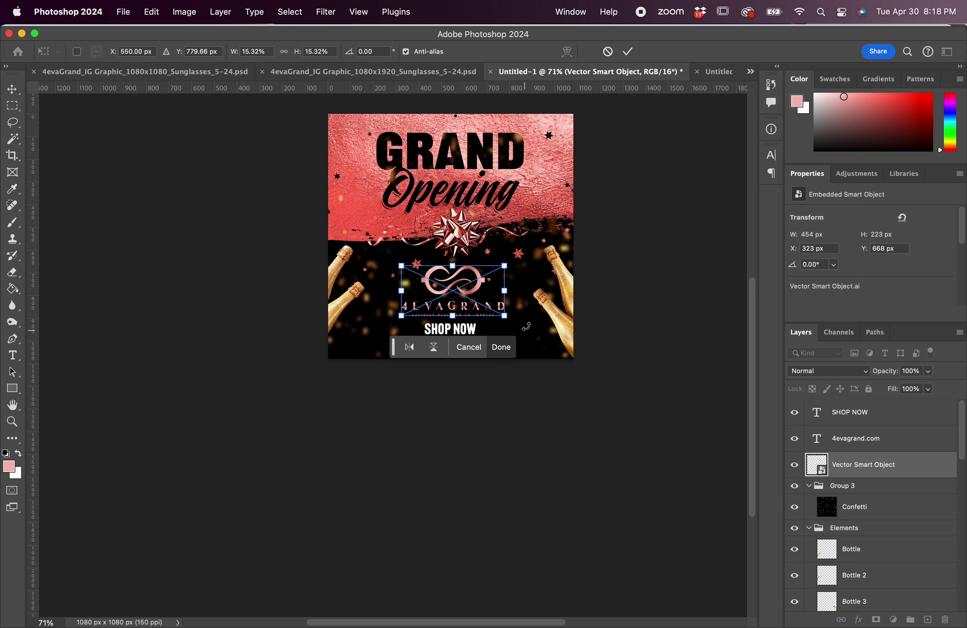
key(Return)
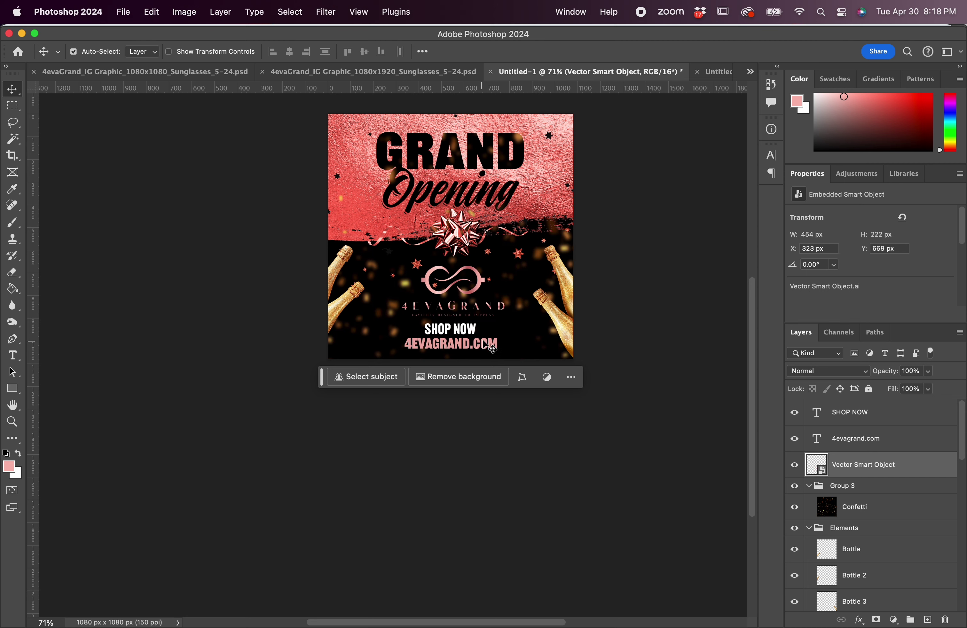
- Nudge the logo smart object up a few pixels to Y 665 px to widen its gap from SHOP NOW
scroll(492, 348, up, 5)
drag(477, 280, 476, 280)
key(Up)
key(Up)
key(Up)
key(Up)
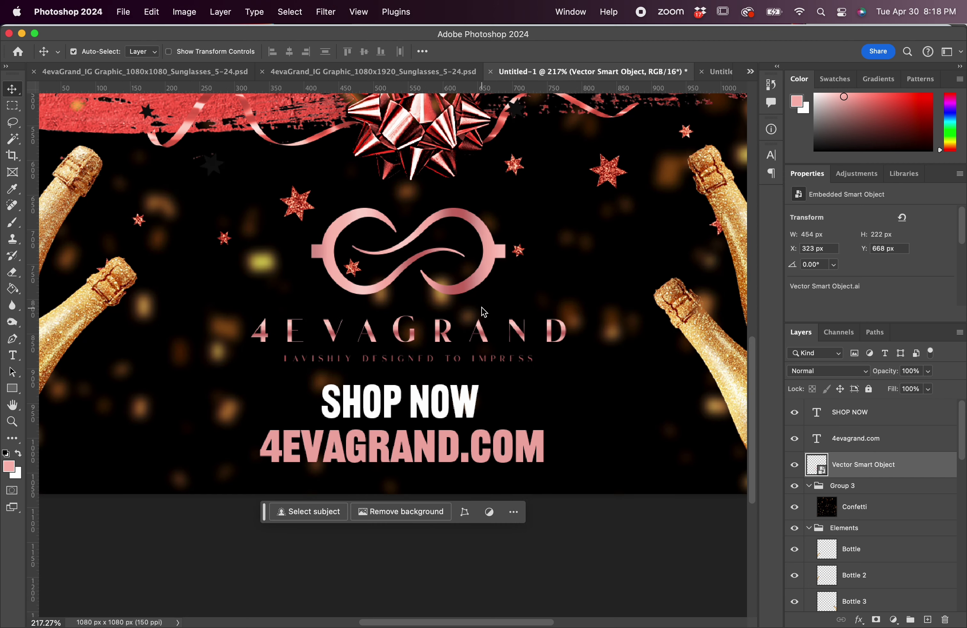
click(637, 540)
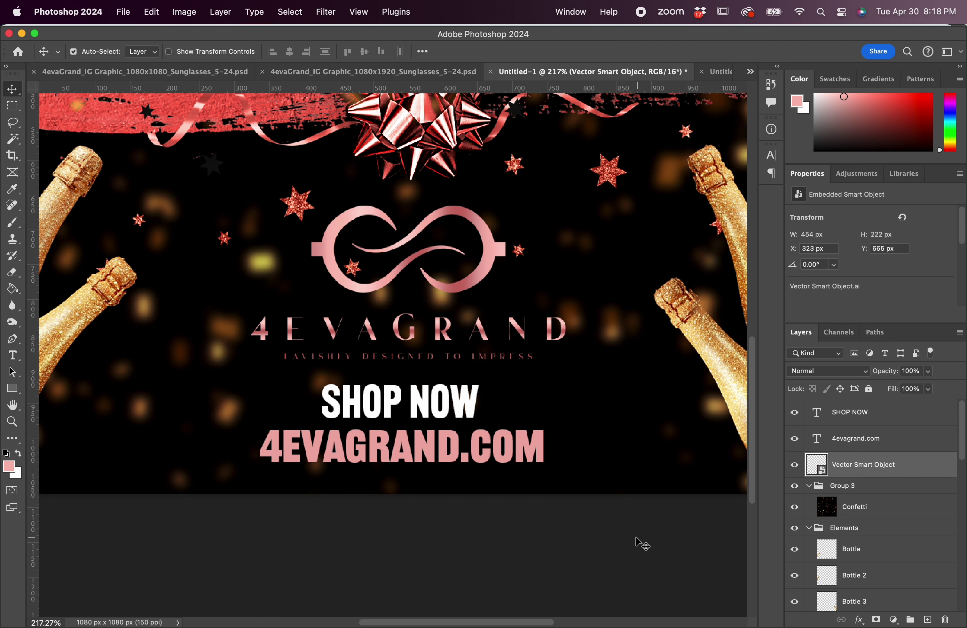
scroll(608, 531, down, 2)
scroll(605, 530, down, 2)
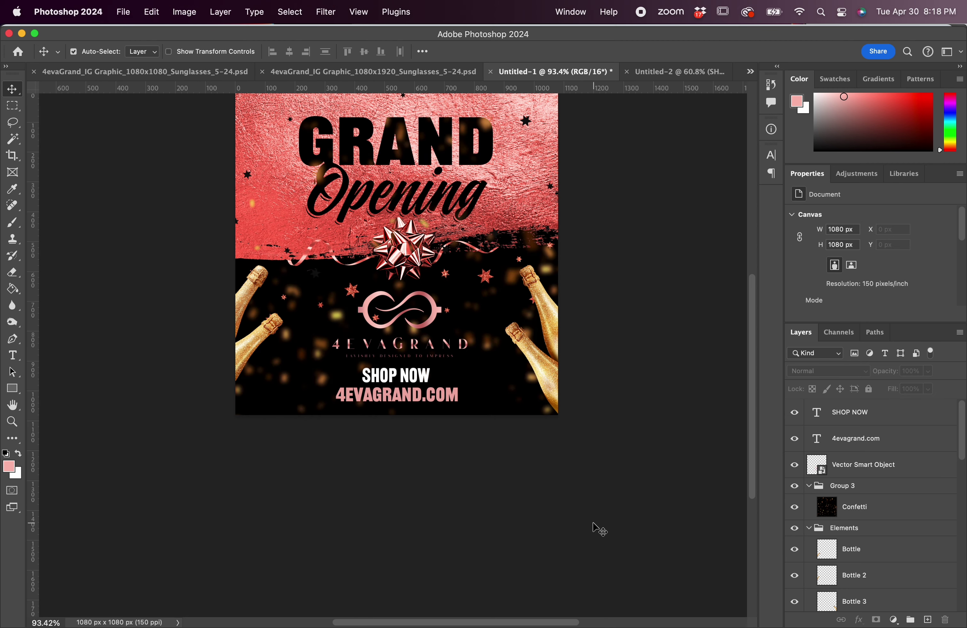
scroll(569, 456, left, 2)
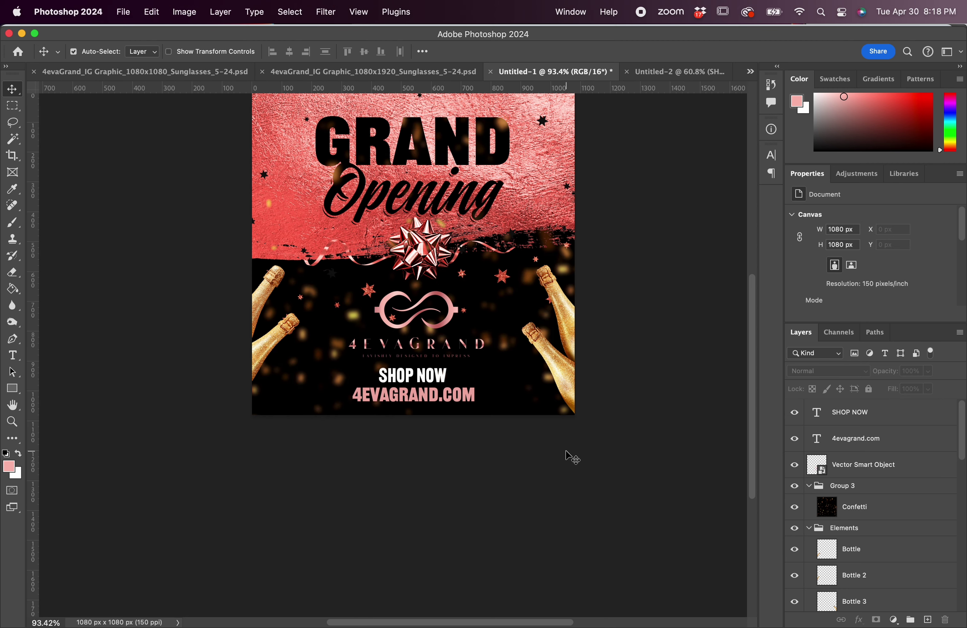
click(276, 345)
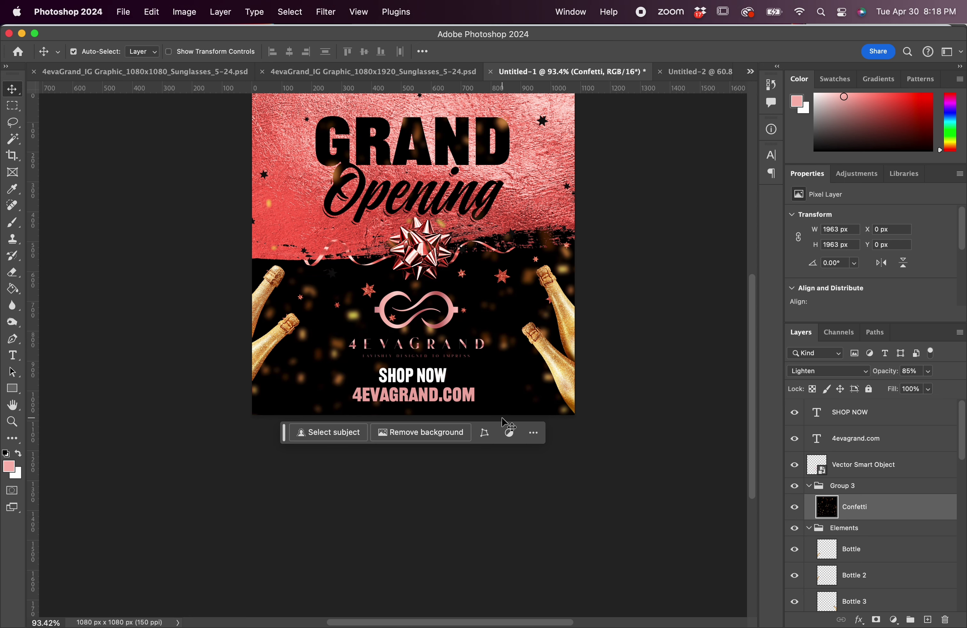
scroll(512, 424, up, 3)
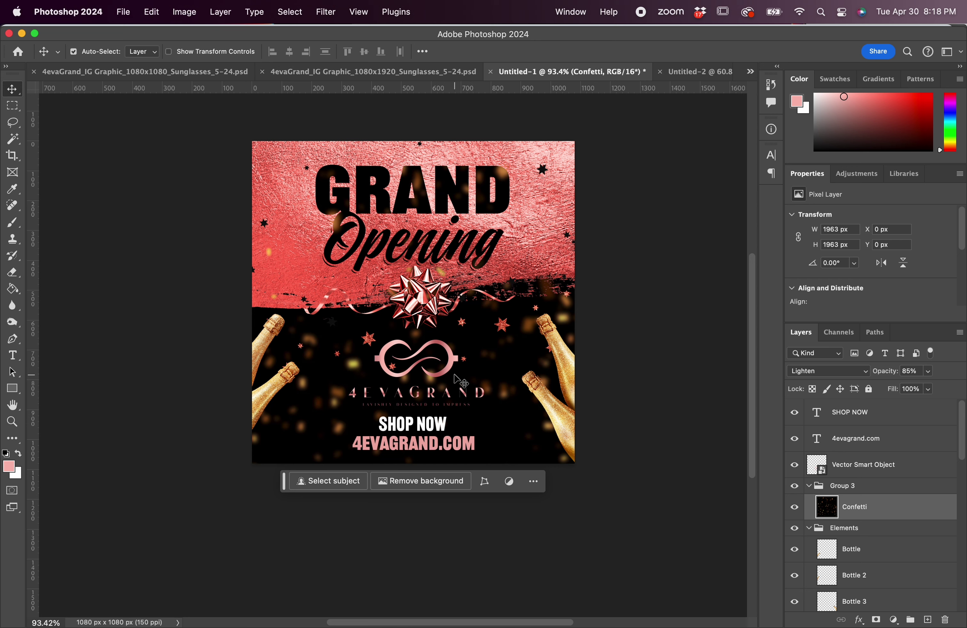
- Move the logo to the lower-right corner of the square and scale it down to 283 x 138 px at X 784, Y 896 px
drag(451, 365, 565, 415)
key(super+t)
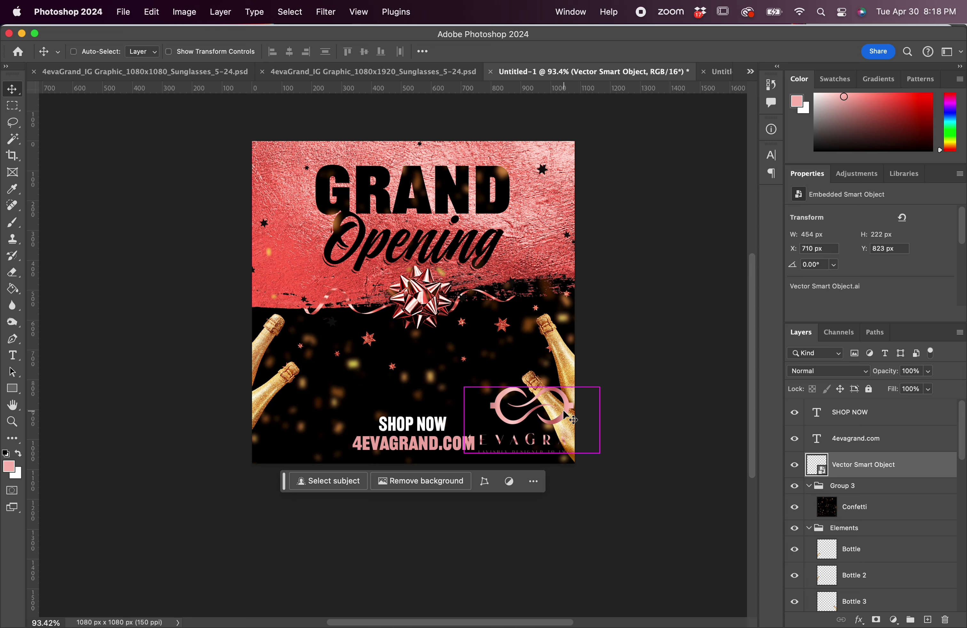
drag(603, 454, 550, 433)
click(628, 52)
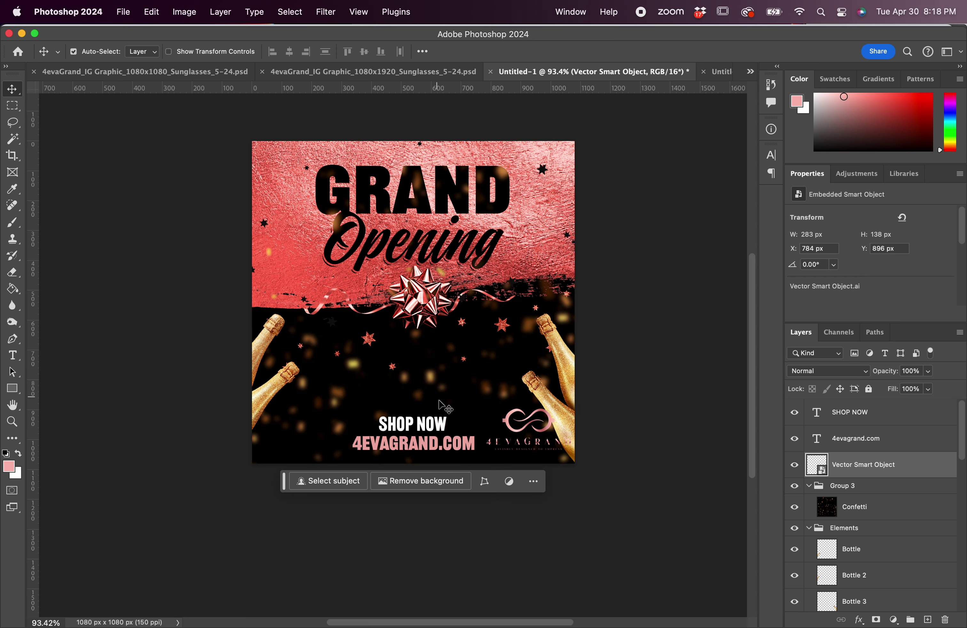
- Move SHOP NOW and 4EVAGRAND.COM up beneath the bow and enlarge them together, and shift the logo left, clear of the bottles
click(444, 429)
shift+click(448, 447)
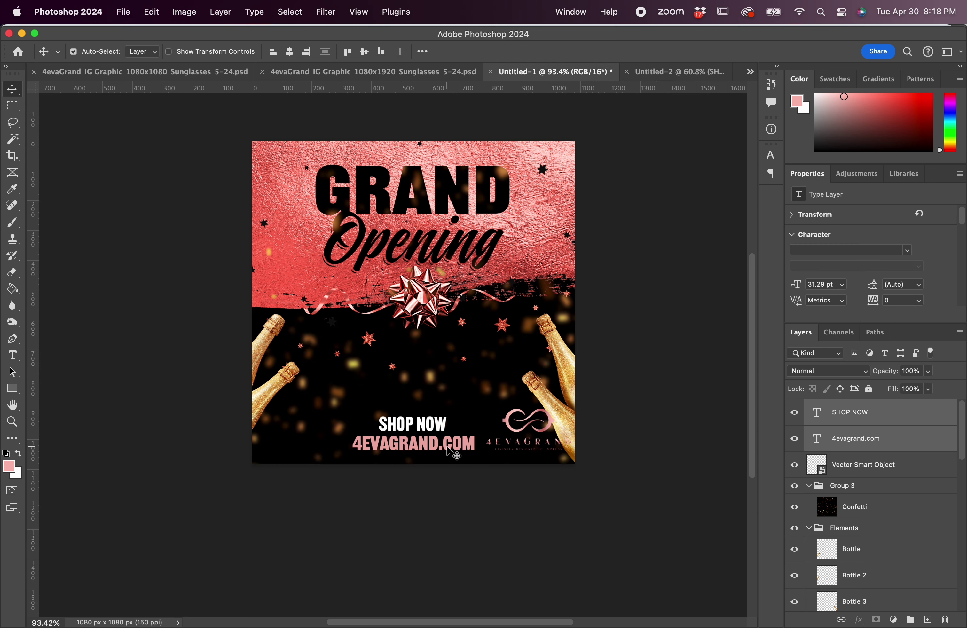
drag(449, 451, 495, 392)
key(super+t)
drag(437, 392, 436, 393)
key(Return)
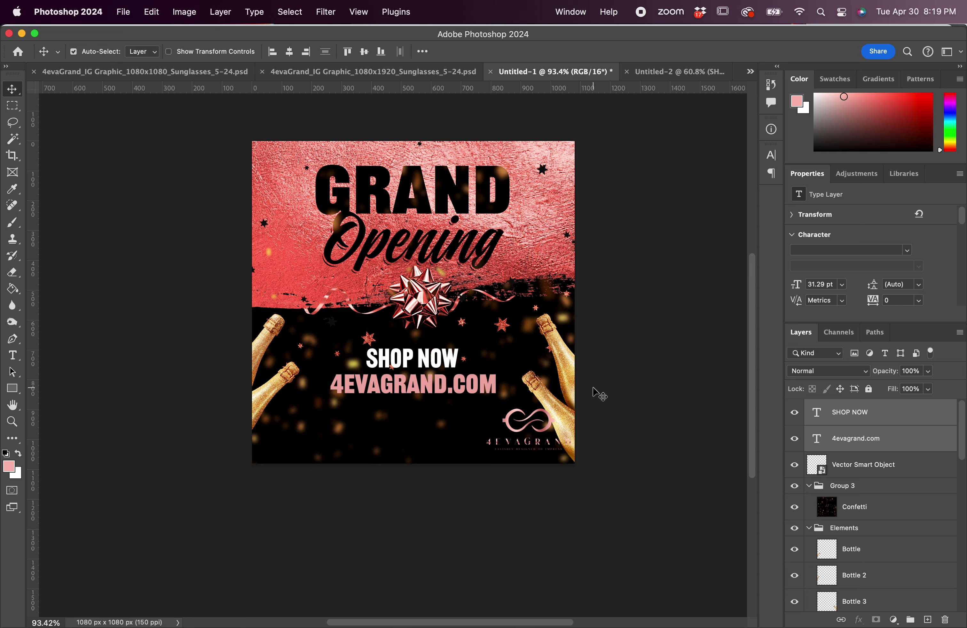
drag(536, 431, 521, 437)
click(637, 402)
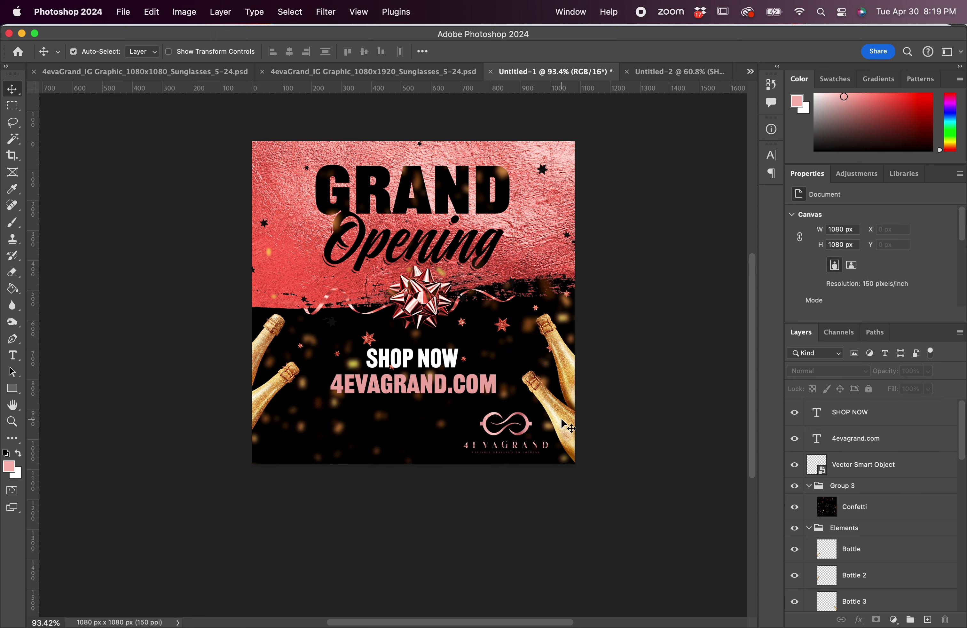
- Draw a black rectangle about 1481 x 324 px across the bottom of the square, at about X -228, Y 788 px
scroll(285, 465, down, 2)
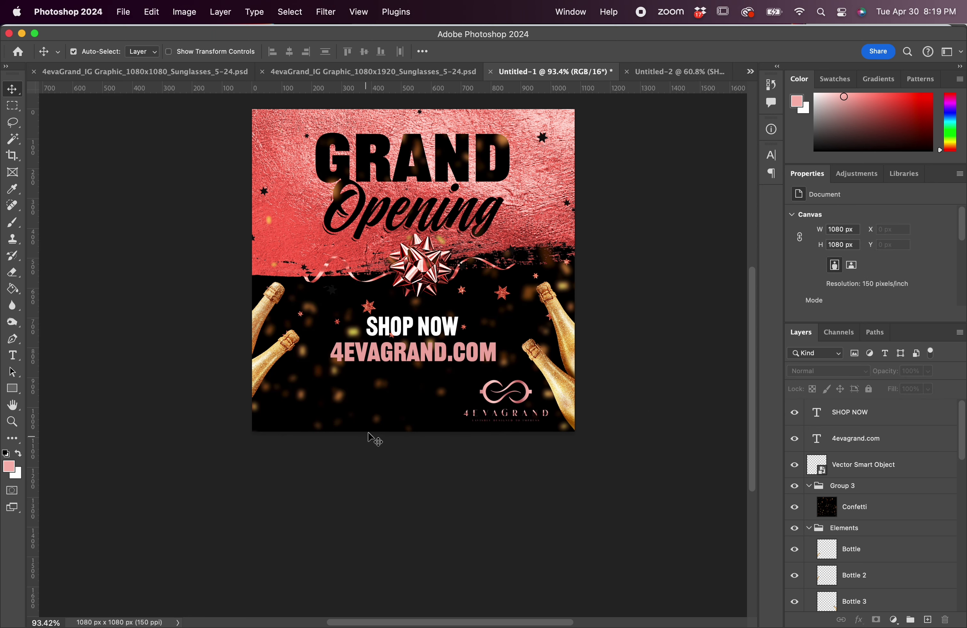
click(12, 388)
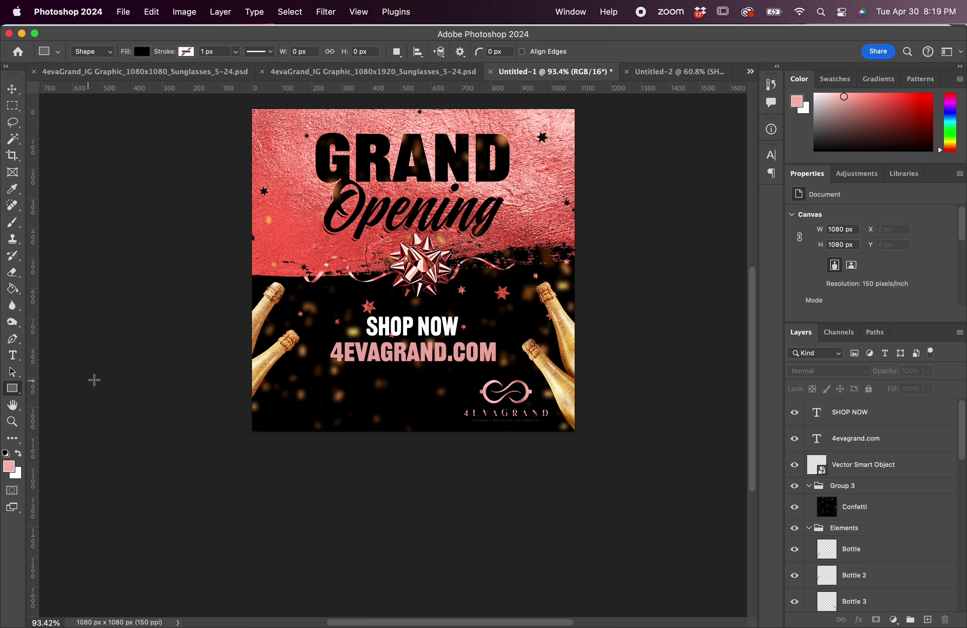
drag(184, 346, 626, 442)
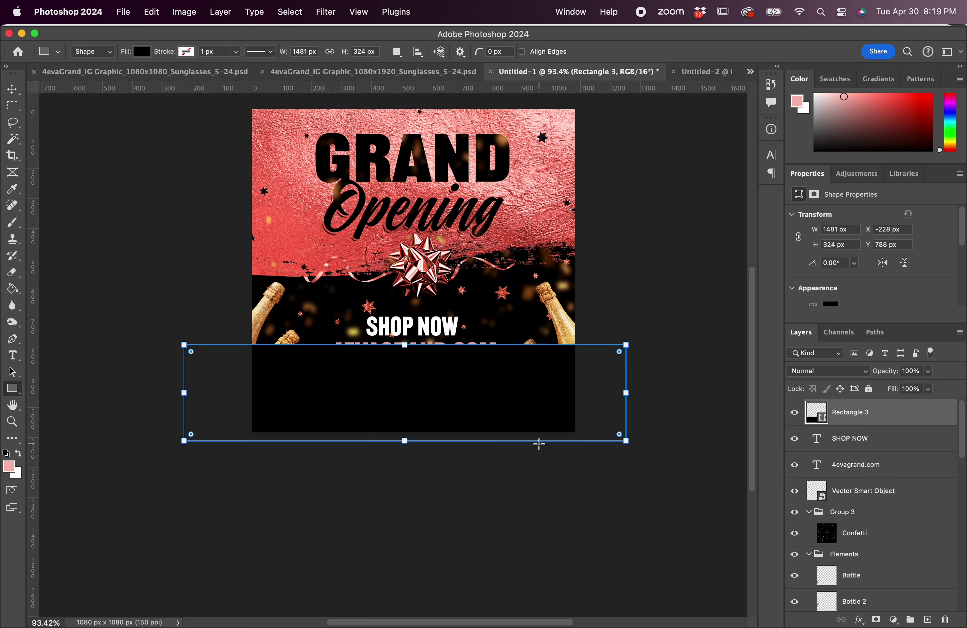
click(12, 90)
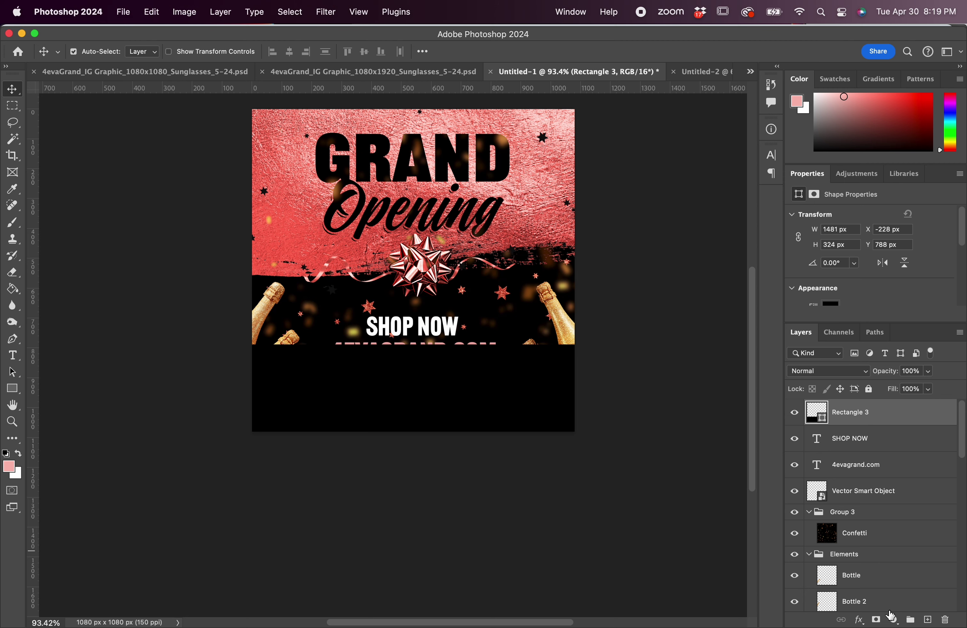
- Add a layer mask to the black rectangle and paint black across its upper edge with a soft 500 px brush to fade it
click(877, 620)
scroll(81, 461, right, 1)
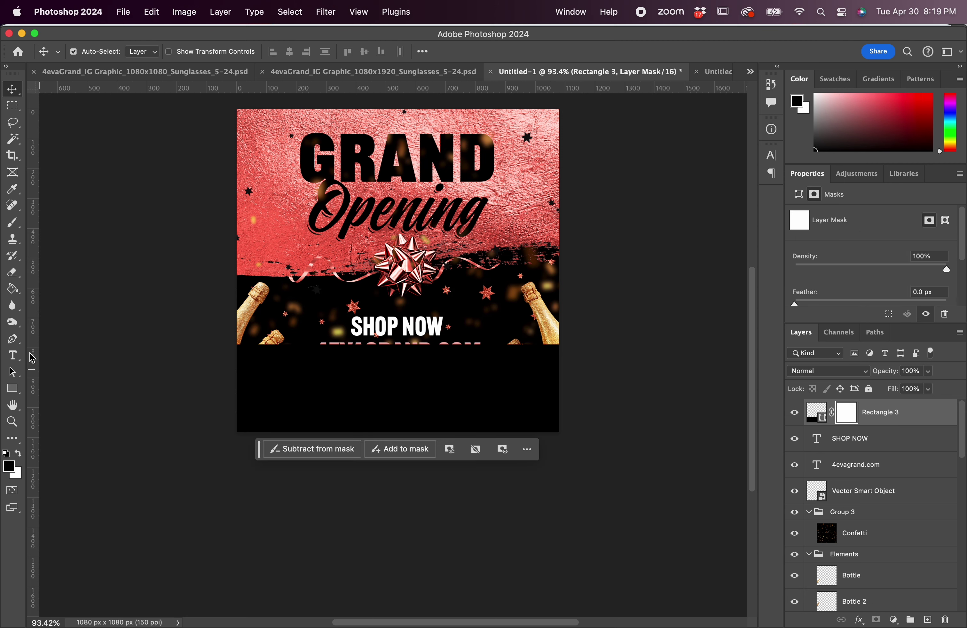
click(13, 223)
drag(227, 293, 605, 291)
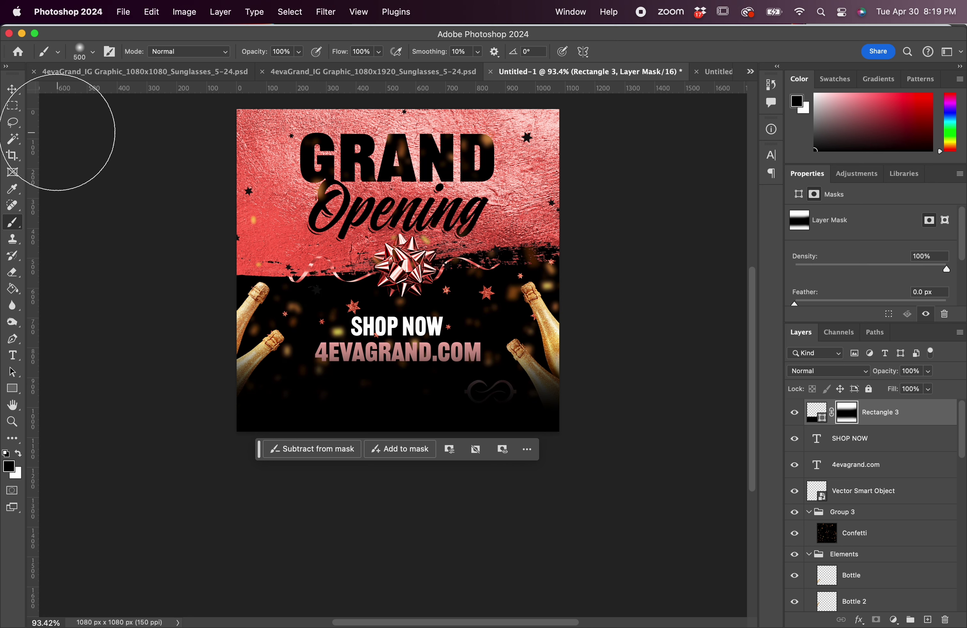
click(12, 90)
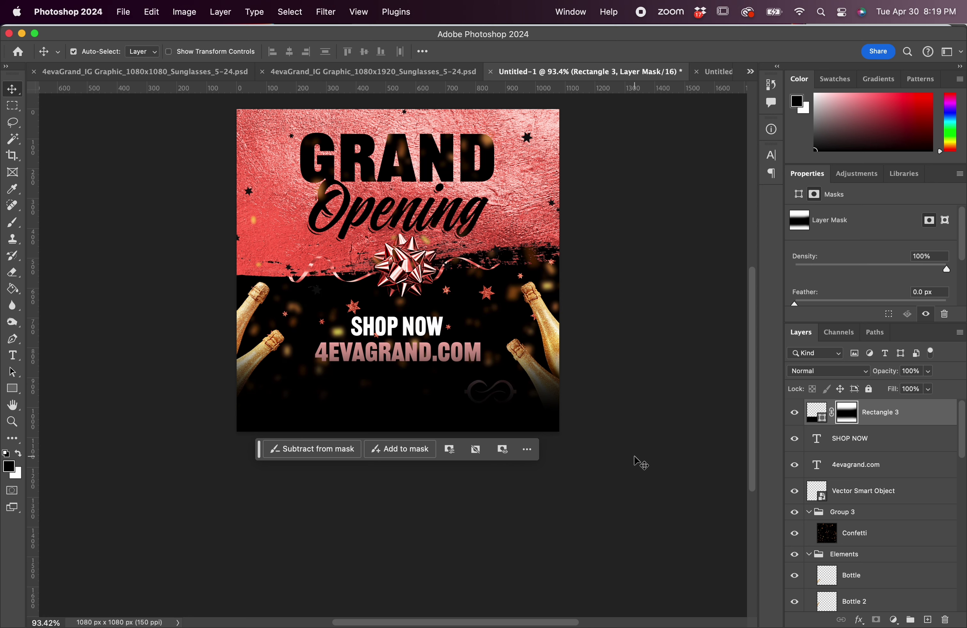
- Bring the logo layer above the masked rectangle and scale it to 244 x 120 px, centred below 4EVAGRAND.COM at X 418, Y 916 px
drag(854, 496, 845, 410)
click(698, 496)
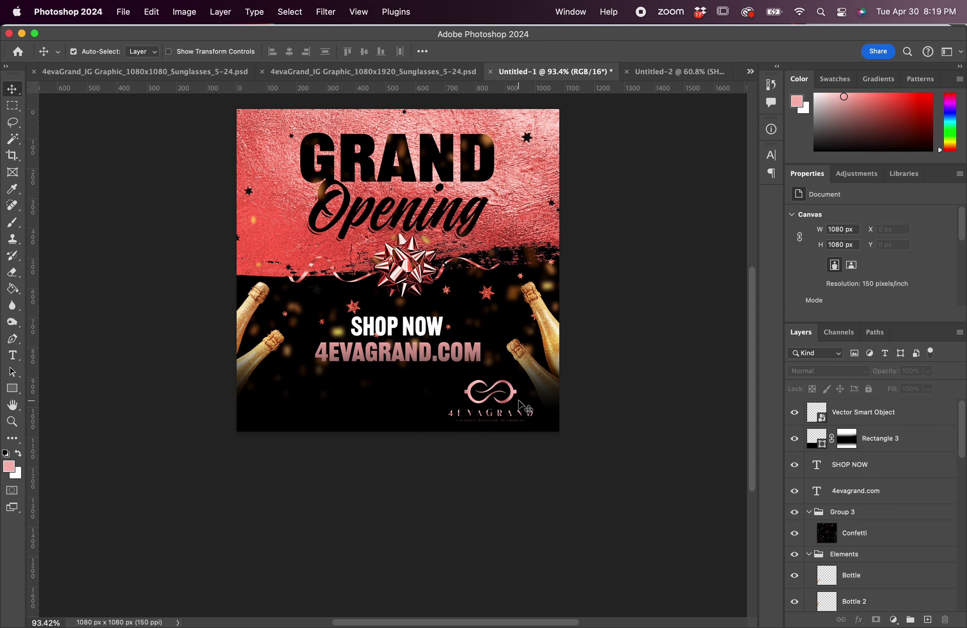
drag(518, 399, 432, 383)
key(super+t)
key(Return)
scroll(463, 433, up, 2)
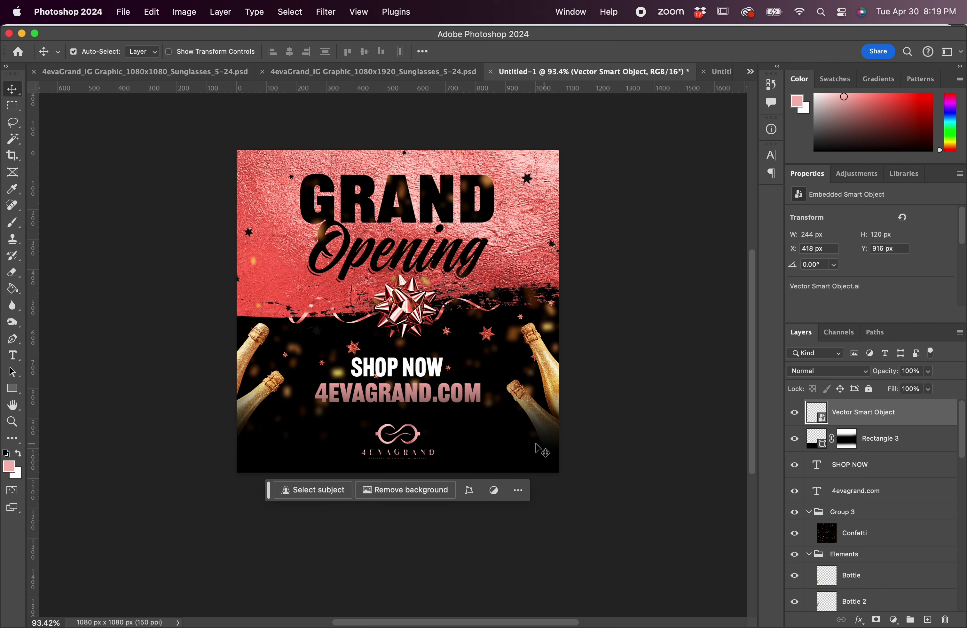
scroll(409, 386, up, 5)
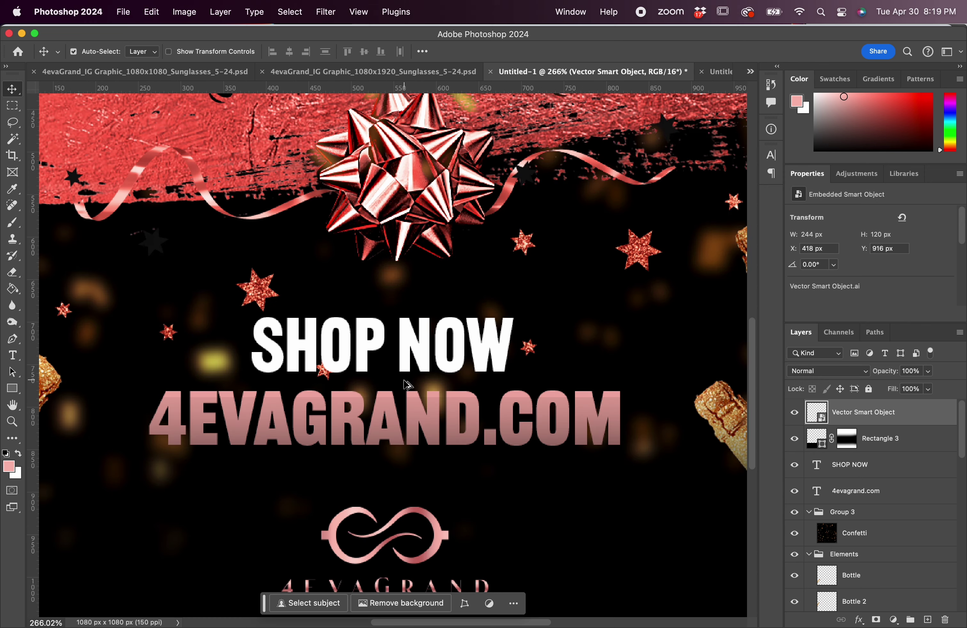
scroll(408, 385, down, 5)
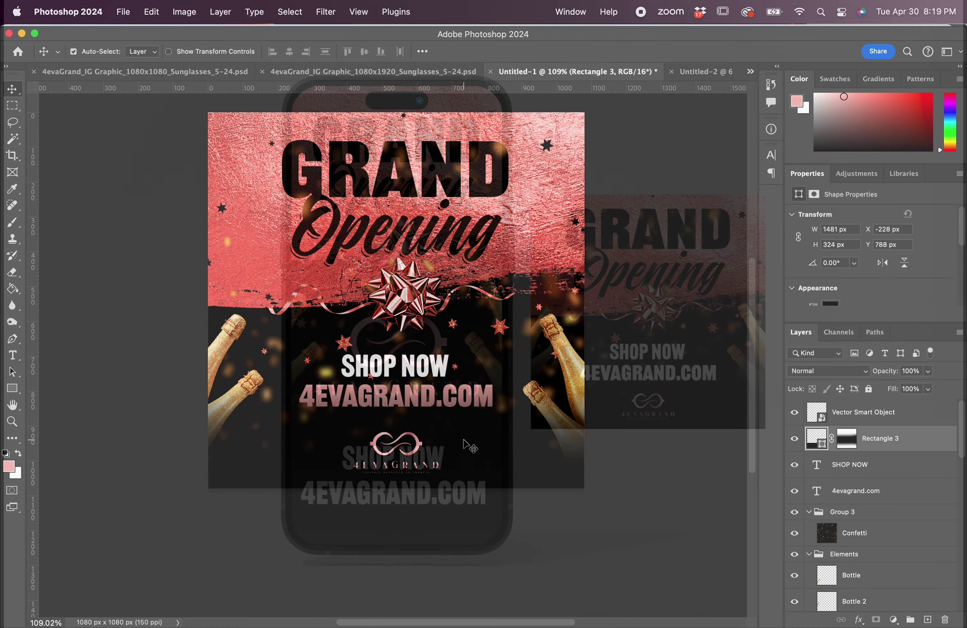